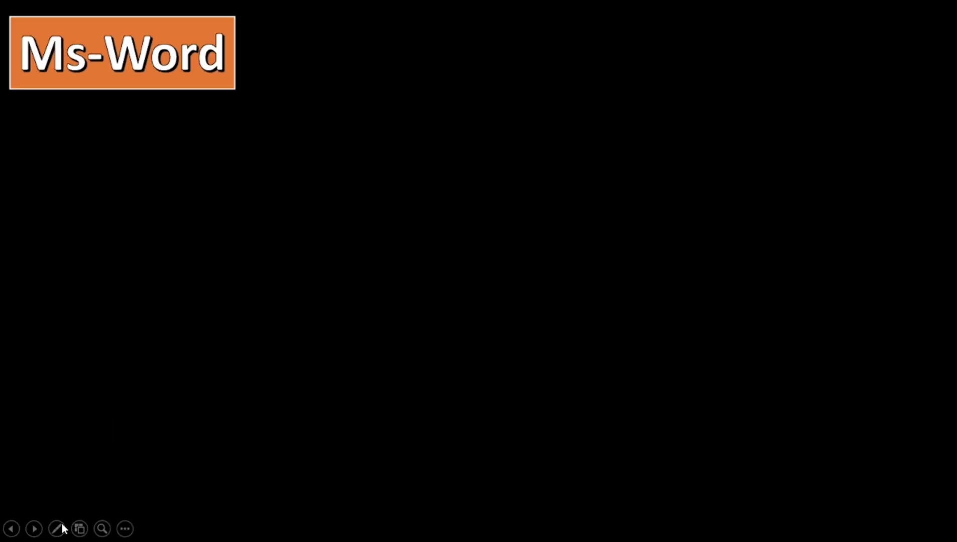
# With a light-blue pen, draw an arrow from the Ms-Word box and handwrite 'Word Processor'
pyautogui.click(61, 526)
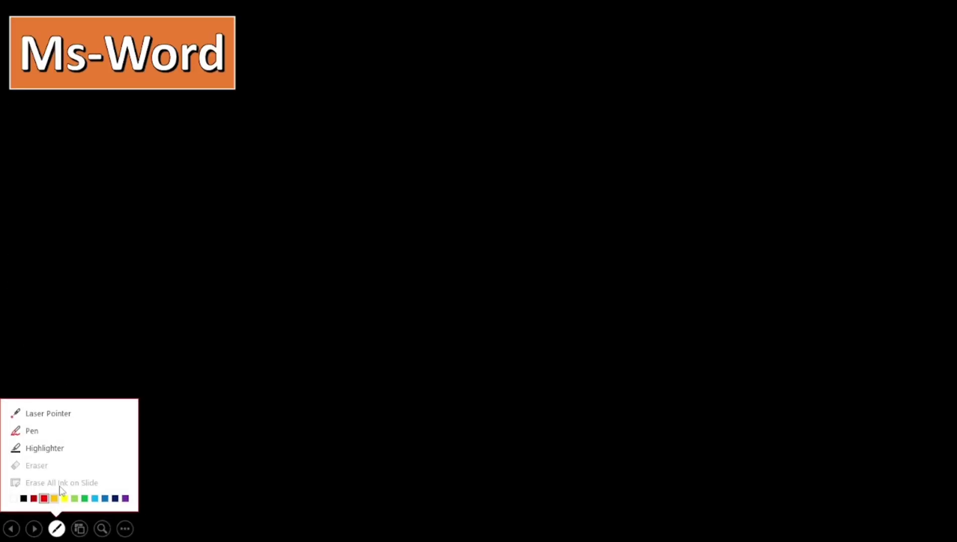
pyautogui.click(96, 500)
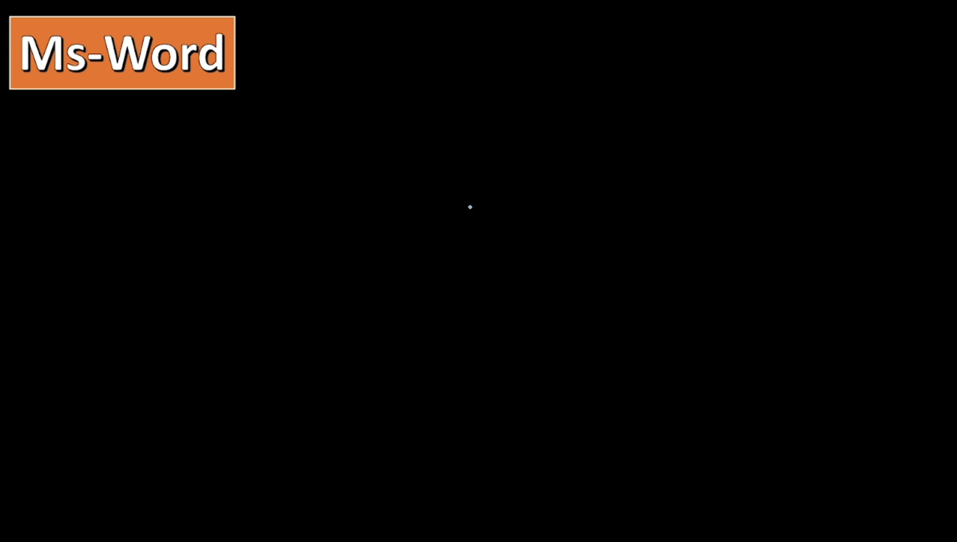
pyautogui.moveTo(228, 49)
pyautogui.mouseDown()
pyautogui.moveTo(280, 53)
pyautogui.moveTo(278, 66)
pyautogui.mouseUp()
pyautogui.moveTo(324, 36)
pyautogui.mouseDown()
pyautogui.moveTo(313, 56)
pyautogui.moveTo(352, 31)
pyautogui.moveTo(391, 47)
pyautogui.mouseUp()
pyautogui.moveTo(413, 41)
pyautogui.mouseDown()
pyautogui.moveTo(425, 18)
pyautogui.moveTo(416, 59)
pyautogui.mouseUp()
pyautogui.moveTo(471, 39); pyautogui.dragTo(462, 65)
pyautogui.moveTo(459, 23)
pyautogui.mouseDown()
pyautogui.moveTo(468, 42)
pyautogui.moveTo(531, 56)
pyautogui.moveTo(633, 56)
pyautogui.moveTo(650, 43)
pyautogui.mouseUp()
pyautogui.moveTo(303, 93)
pyautogui.mouseDown()
pyautogui.moveTo(334, 125)
pyautogui.moveTo(324, 133)
pyautogui.mouseUp()
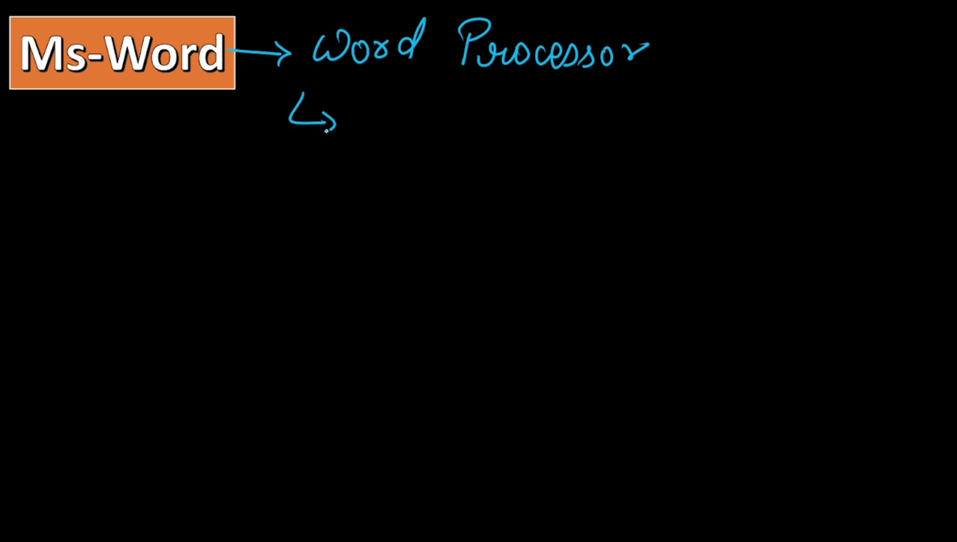
# Handwrite 'Executive name → winword' after the hooked arrow
pyautogui.moveTo(374, 110)
pyautogui.mouseDown()
pyautogui.moveTo(368, 129)
pyautogui.moveTo(383, 103)
pyautogui.moveTo(436, 144)
pyautogui.moveTo(458, 138)
pyautogui.moveTo(531, 152)
pyautogui.moveTo(660, 135)
pyautogui.mouseUp()
pyautogui.moveTo(672, 130)
pyautogui.mouseDown()
pyautogui.moveTo(811, 131)
pyautogui.moveTo(885, 116)
pyautogui.mouseUp()
pyautogui.moveTo(907, 114); pyautogui.dragTo(899, 126)
# Draw a second hooked arrow, write 'Ext - .docx', and reveal the MS Word introduction paragraph
pyautogui.moveTo(922, 87); pyautogui.dragTo(915, 131)
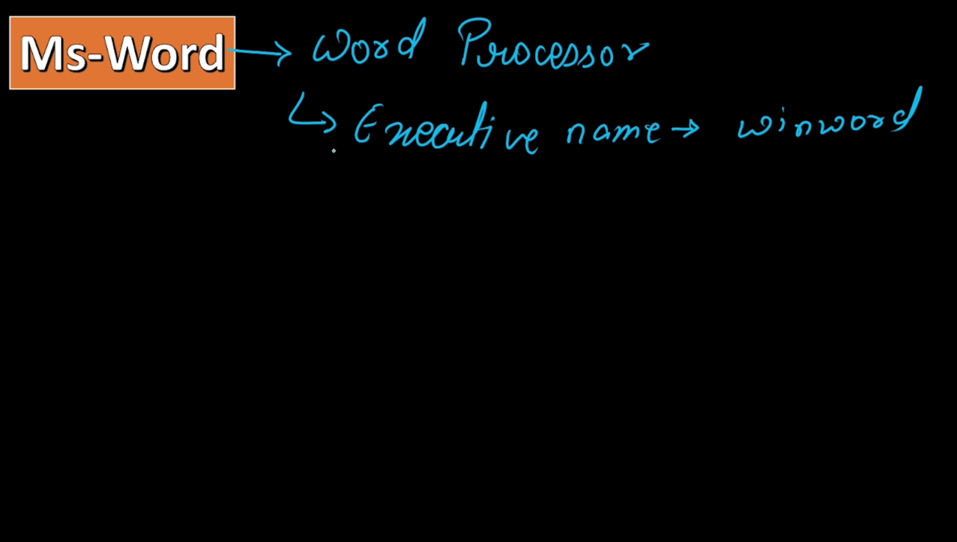
pyautogui.moveTo(326, 140)
pyautogui.mouseDown()
pyautogui.moveTo(352, 190)
pyautogui.moveTo(433, 192)
pyautogui.moveTo(439, 208)
pyautogui.mouseUp()
pyautogui.moveTo(439, 193)
pyautogui.mouseDown()
pyautogui.moveTo(456, 188)
pyautogui.moveTo(471, 199)
pyautogui.mouseUp()
pyautogui.moveTo(495, 189); pyautogui.dragTo(539, 187)
pyautogui.click(569, 192)
pyautogui.moveTo(600, 191); pyautogui.dragTo(644, 204)
pyautogui.moveTo(650, 190); pyautogui.dragTo(665, 197)
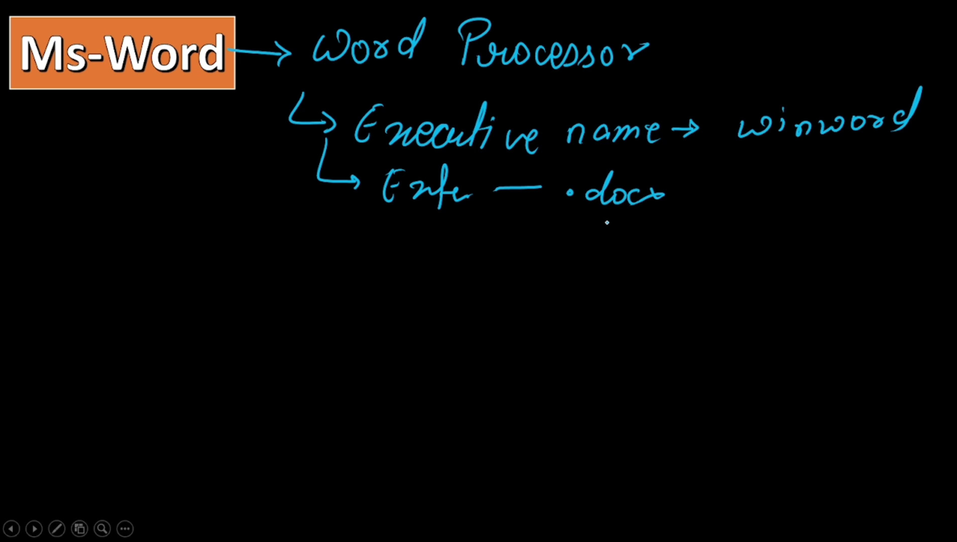
pyautogui.click(609, 225)
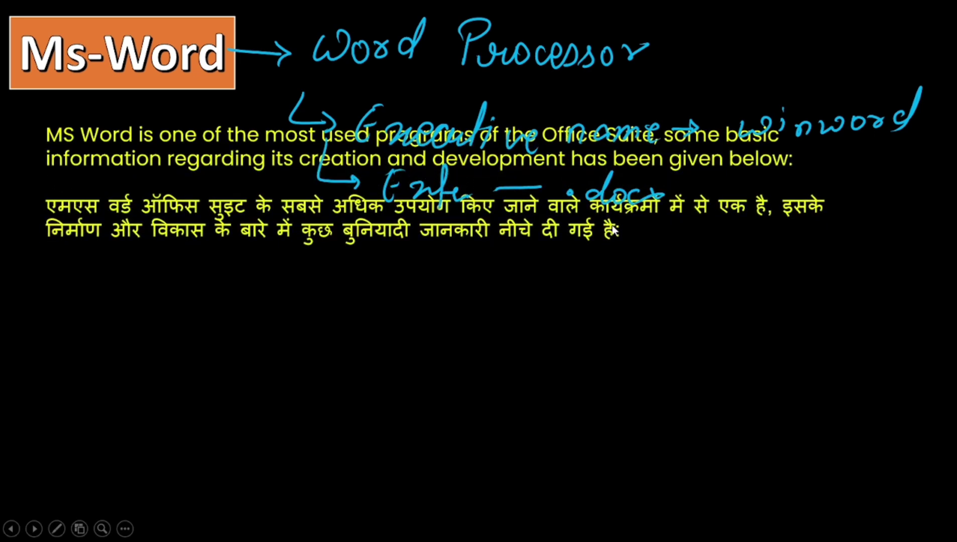
# Reveal the creators and original-name bullets, underlining the second creator and 'Multi-Tool Word'
pyautogui.click(613, 228)
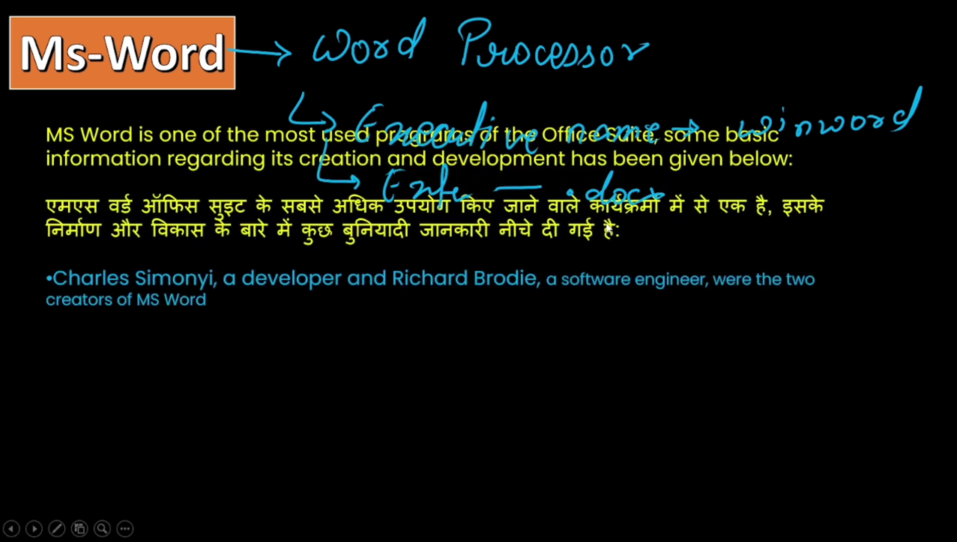
pyautogui.hotkey('ctrl', 'p')
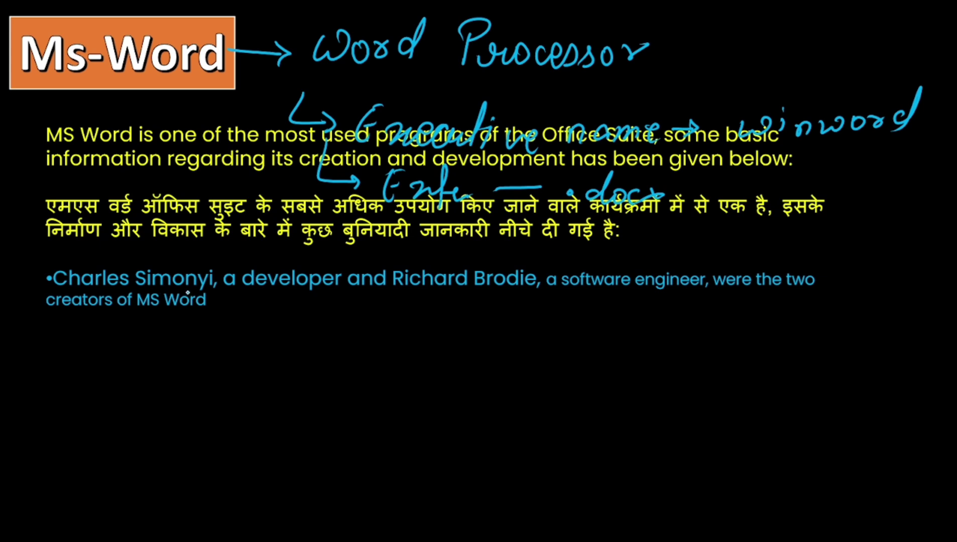
pyautogui.moveTo(409, 292); pyautogui.dragTo(511, 301)
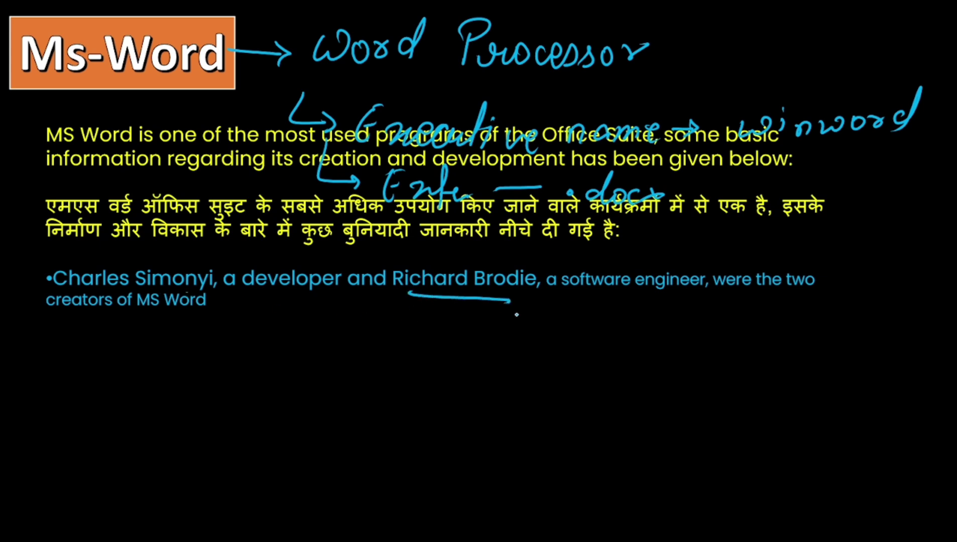
pyautogui.press('Right')
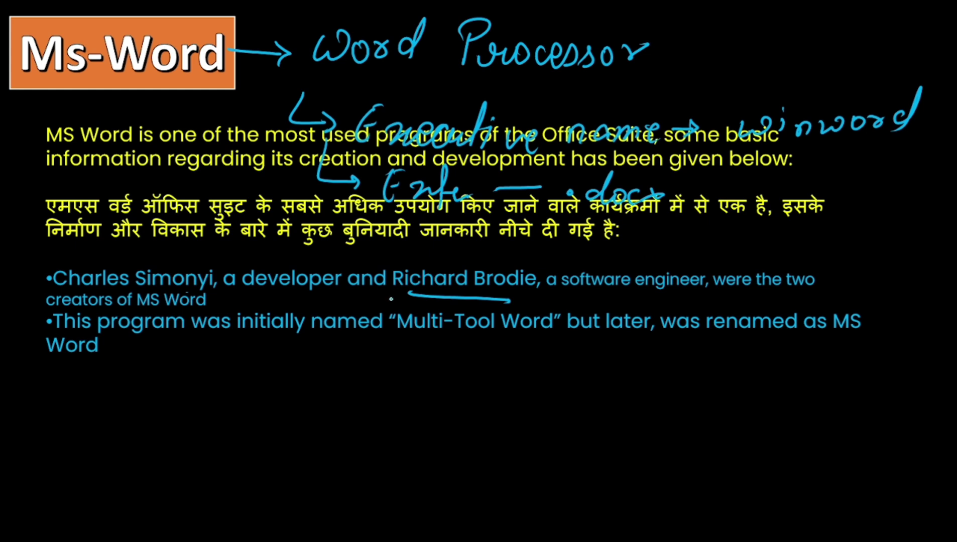
pyautogui.moveTo(396, 338)
pyautogui.mouseDown()
pyautogui.moveTo(562, 325)
pyautogui.moveTo(388, 300)
pyautogui.moveTo(389, 333)
pyautogui.moveTo(404, 339)
pyautogui.mouseUp()
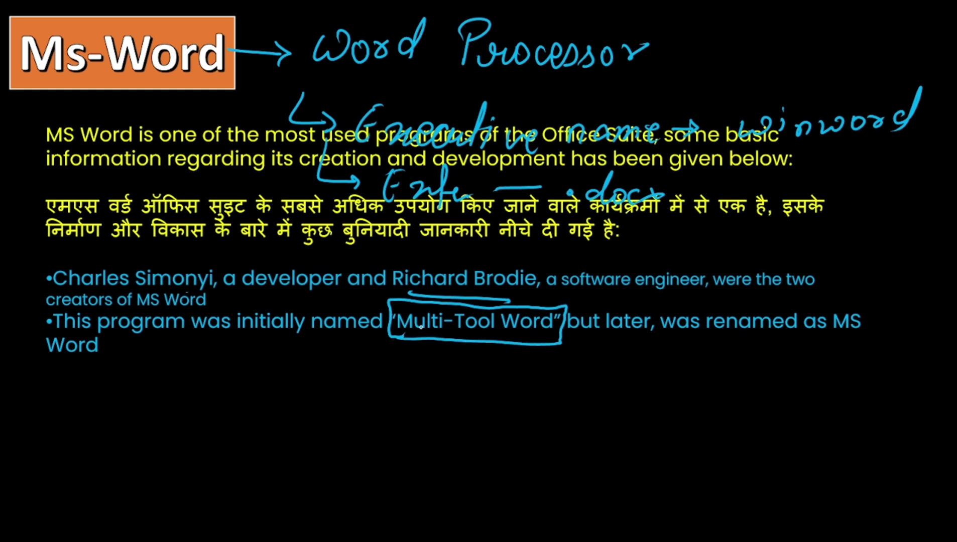
# Reveal the remaining bullets, underlining 1983, Mac and Word 1.0, through the file-extensions bullet
pyautogui.press('Right')
pyautogui.moveTo(273, 391); pyautogui.dragTo(323, 374)
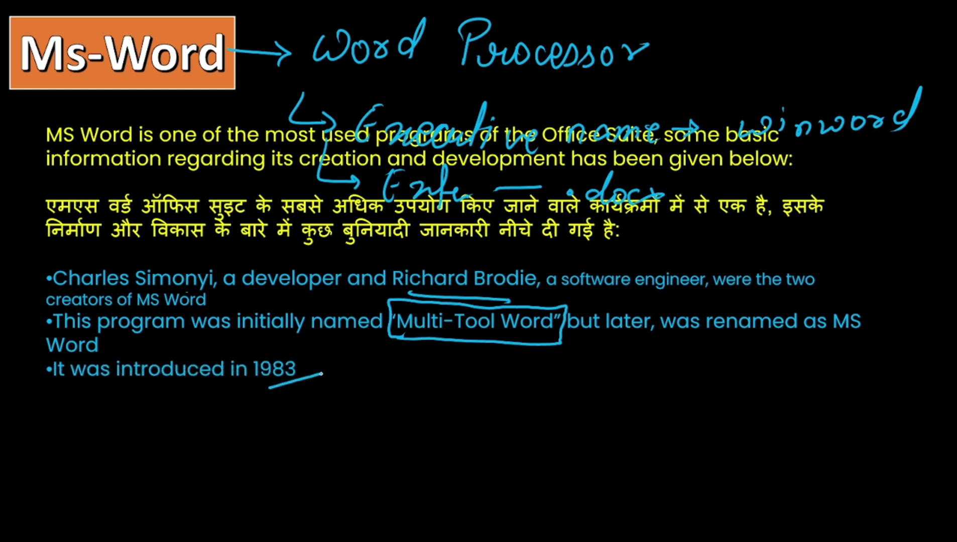
pyautogui.press('Right')
pyautogui.press('Right')
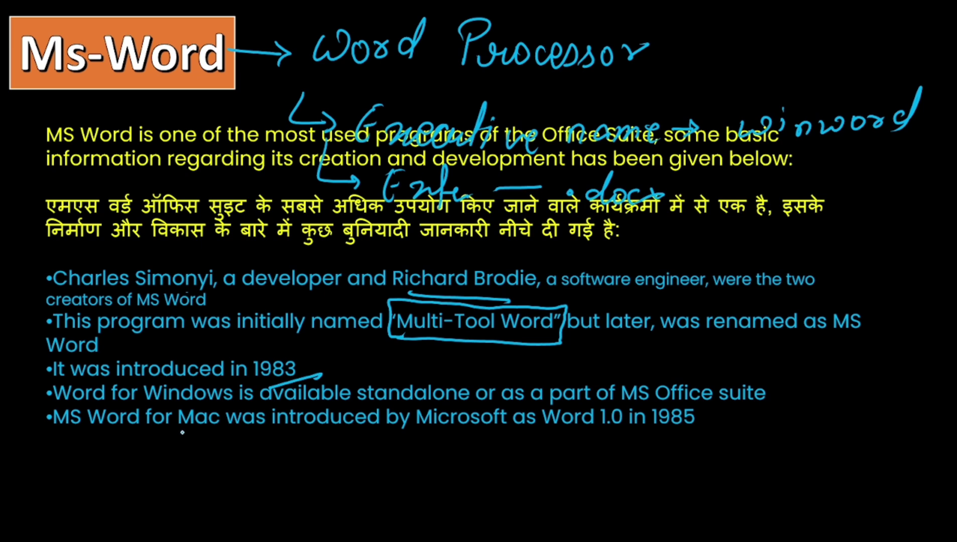
pyautogui.moveTo(179, 430); pyautogui.dragTo(220, 428)
pyautogui.moveTo(557, 442); pyautogui.dragTo(713, 436)
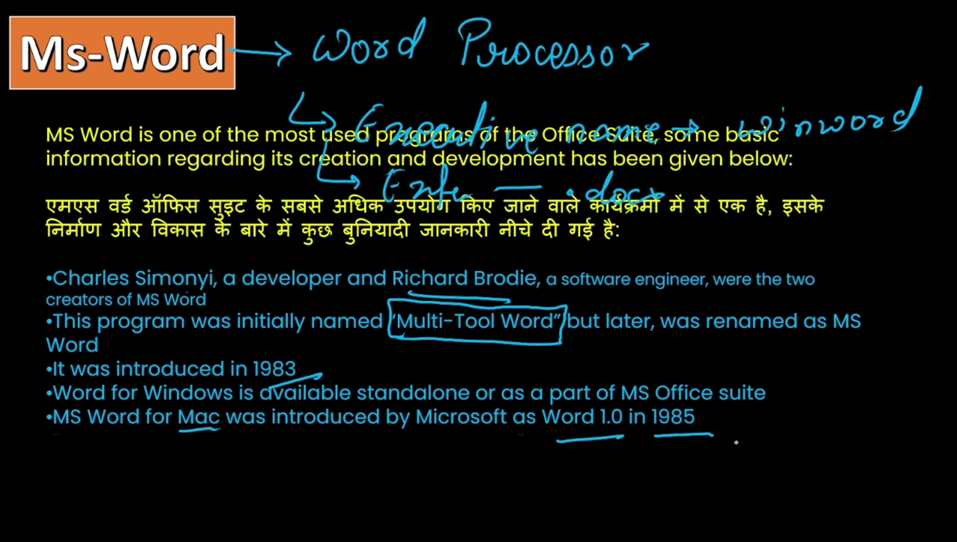
pyautogui.press('Right')
pyautogui.press('Right')
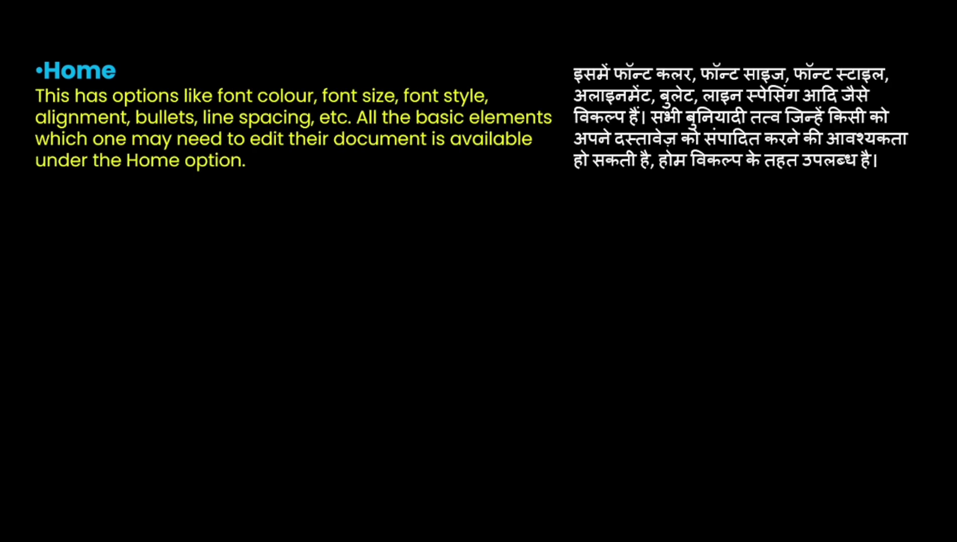
# Underline font colour, font size, alignment, bullets and line spacing on the Home slide
pyautogui.moveTo(230, 105); pyautogui.dragTo(278, 101)
pyautogui.moveTo(335, 106); pyautogui.dragTo(479, 111)
pyautogui.moveTo(107, 126); pyautogui.dragTo(189, 129)
pyautogui.moveTo(250, 131); pyautogui.dragTo(300, 126)
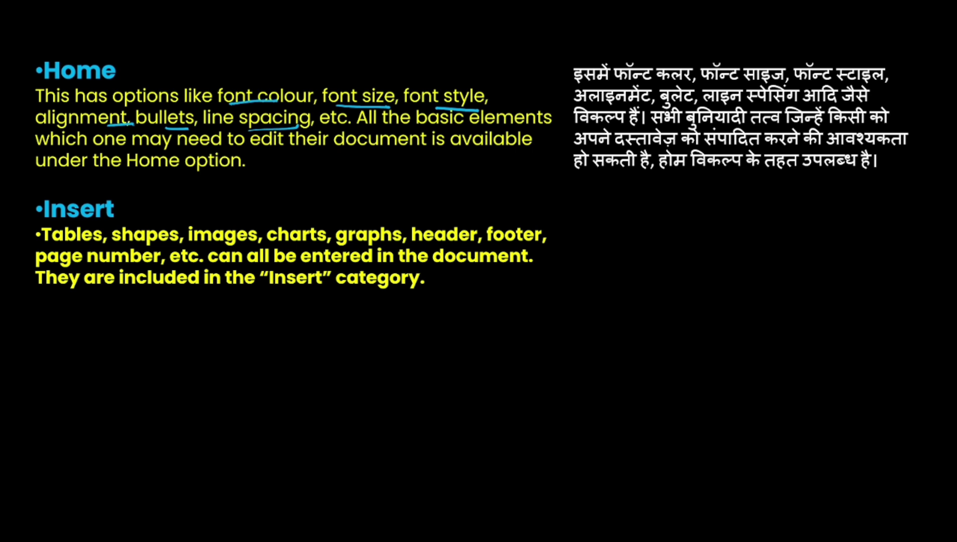
# Mark shapes in the Insert bullet, reveal the Design explanation, and advance to Page Layout
pyautogui.rightClick(350, 147)
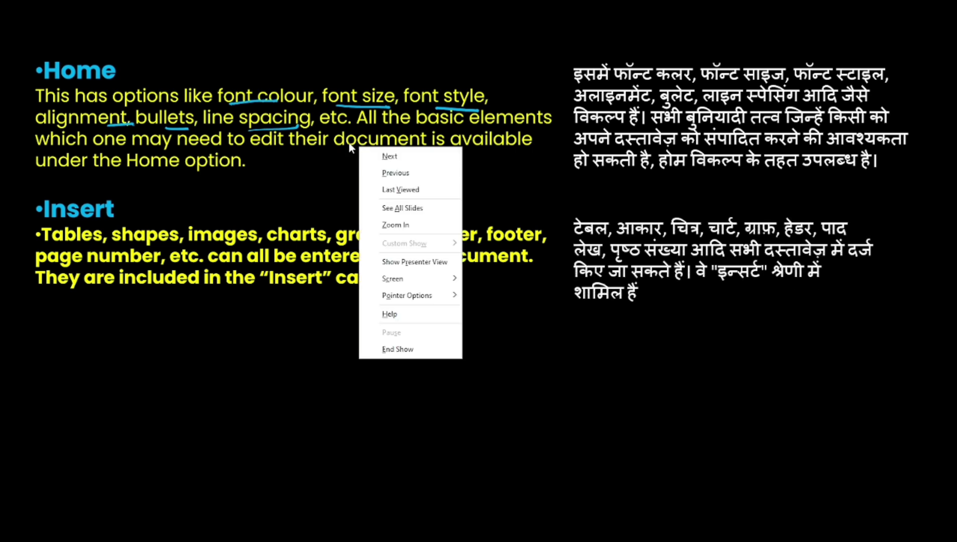
pyautogui.click(306, 216)
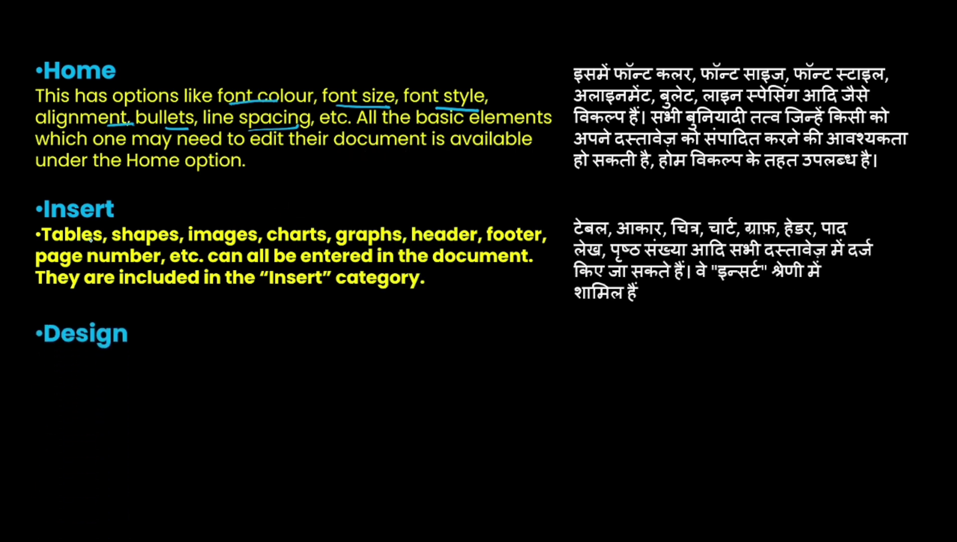
pyautogui.moveTo(103, 240)
pyautogui.mouseDown()
pyautogui.moveTo(377, 221)
pyautogui.moveTo(431, 243)
pyautogui.mouseUp()
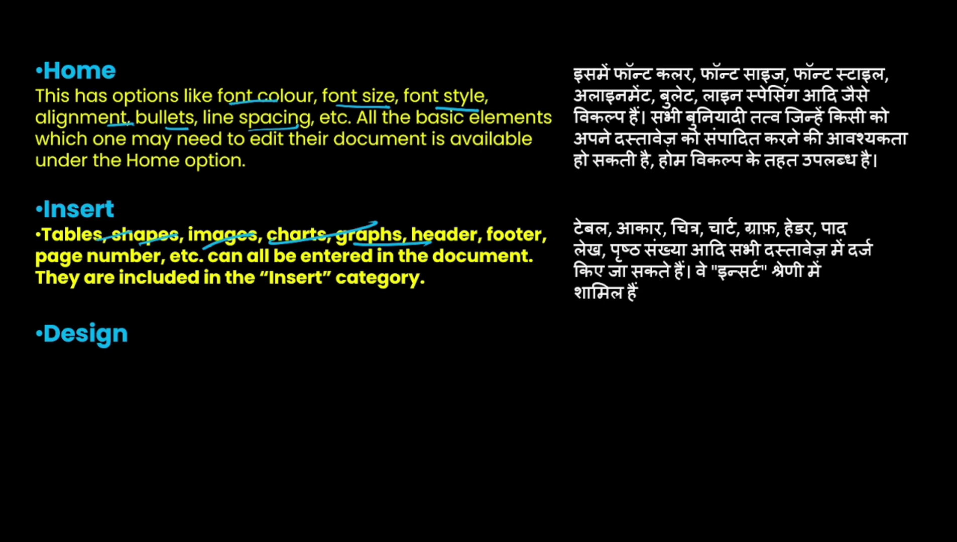
pyautogui.press('Right')
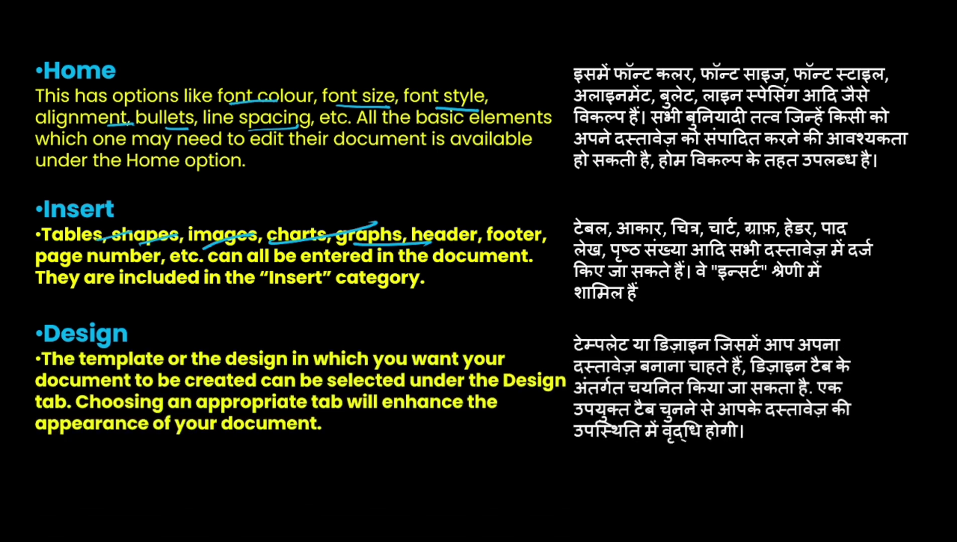
pyautogui.press('Right')
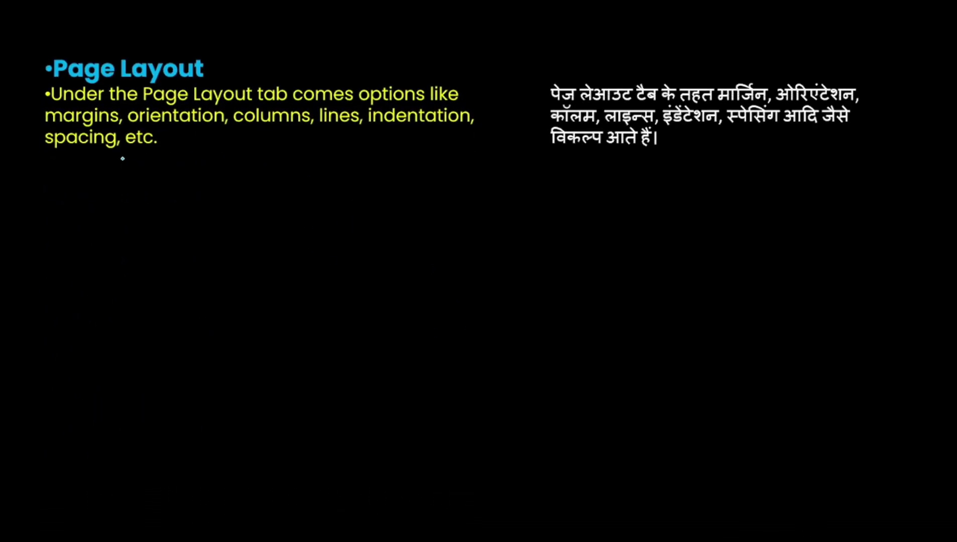
# Underline margins, orientation, columns and indentation, then reveal the References section
pyautogui.moveTo(81, 129); pyautogui.dragTo(330, 135)
pyautogui.moveTo(399, 134); pyautogui.dragTo(464, 136)
pyautogui.press('Right')
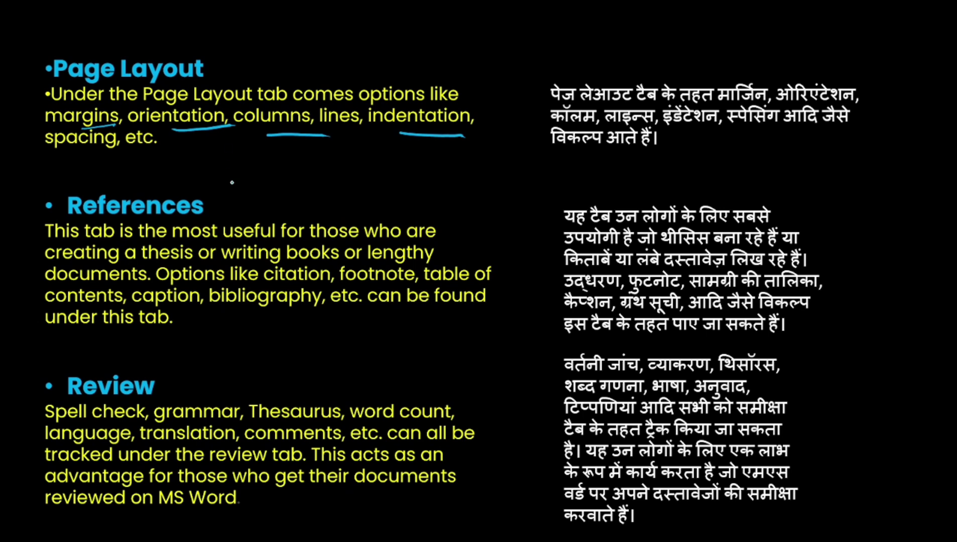
# Handwrite F7 beside Review and move on to the Word start screen slide
pyautogui.moveTo(311, 351)
pyautogui.mouseDown()
pyautogui.moveTo(307, 380)
pyautogui.moveTo(346, 330)
pyautogui.moveTo(342, 351)
pyautogui.mouseUp()
pyautogui.moveTo(352, 339)
pyautogui.mouseDown()
pyautogui.moveTo(379, 337)
pyautogui.moveTo(359, 371)
pyautogui.mouseUp()
pyautogui.moveTo(357, 358)
pyautogui.mouseDown()
pyautogui.moveTo(380, 349)
pyautogui.moveTo(356, 305)
pyautogui.mouseUp()
pyautogui.press('Right')
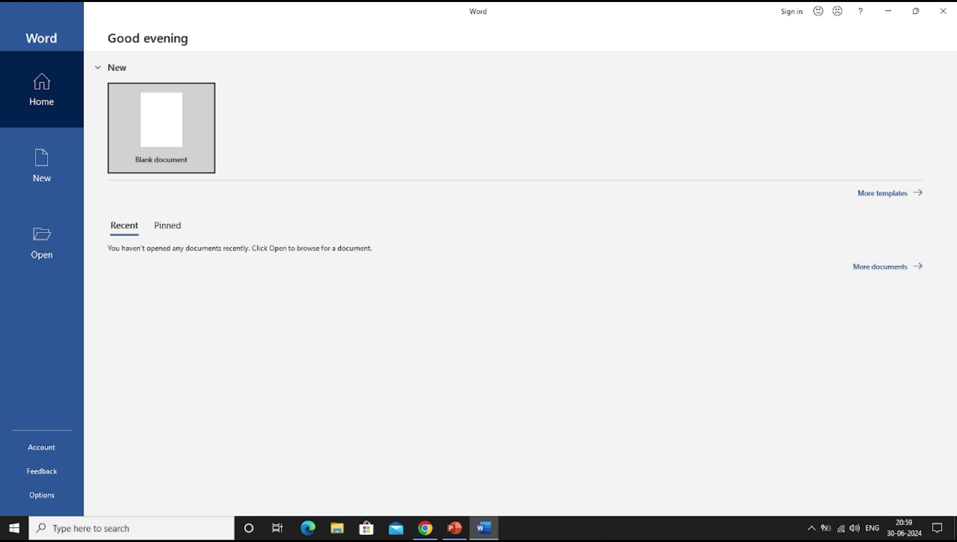
# Switch the pen to black ink and handwrite the Win+R launch shortcut
pyautogui.moveTo(417, 427); pyautogui.dragTo(420, 419)
pyautogui.click(56, 528)
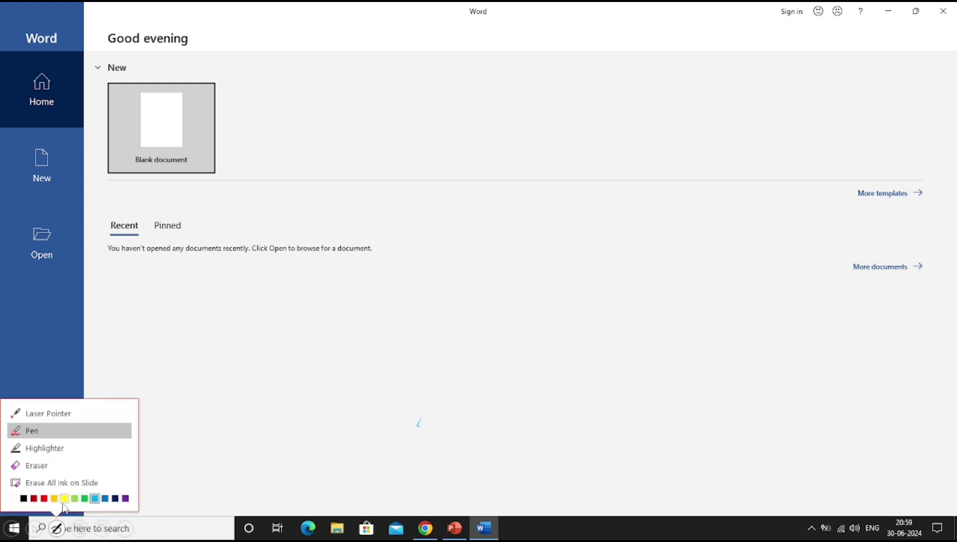
pyautogui.click(22, 502)
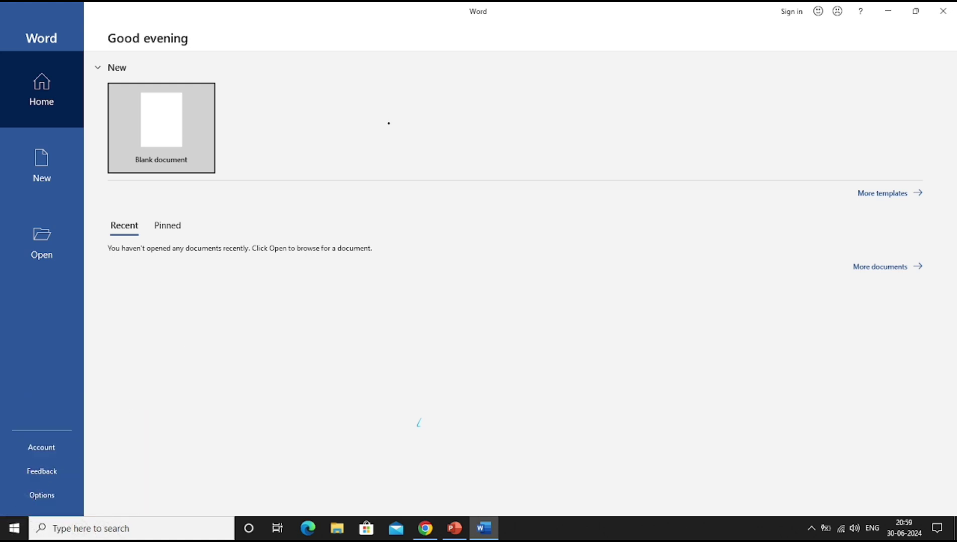
pyautogui.moveTo(401, 84)
pyautogui.mouseDown()
pyautogui.moveTo(426, 79)
pyautogui.moveTo(433, 96)
pyautogui.moveTo(460, 100)
pyautogui.moveTo(486, 91)
pyautogui.mouseUp()
pyautogui.click(442, 76)
pyautogui.moveTo(479, 87)
pyautogui.mouseDown()
pyautogui.moveTo(482, 104)
pyautogui.moveTo(511, 102)
pyautogui.mouseUp()
pyautogui.moveTo(503, 76); pyautogui.dragTo(538, 109)
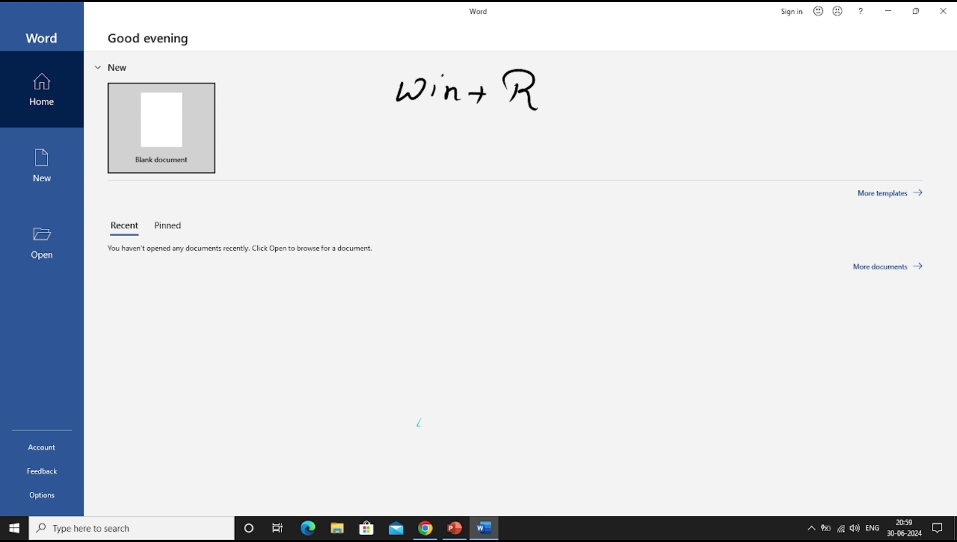
# Draw an arrow to a box containing the command 'winword'
pyautogui.moveTo(548, 95)
pyautogui.mouseDown()
pyautogui.moveTo(596, 95)
pyautogui.moveTo(598, 106)
pyautogui.mouseUp()
pyautogui.moveTo(634, 79); pyautogui.dragTo(623, 119)
pyautogui.moveTo(638, 79)
pyautogui.mouseDown()
pyautogui.moveTo(674, 77)
pyautogui.moveTo(691, 116)
pyautogui.moveTo(656, 115)
pyautogui.moveTo(665, 92)
pyautogui.moveTo(672, 107)
pyautogui.moveTo(747, 98)
pyautogui.mouseUp()
pyautogui.moveTo(749, 106); pyautogui.dragTo(758, 92)
pyautogui.click(770, 103)
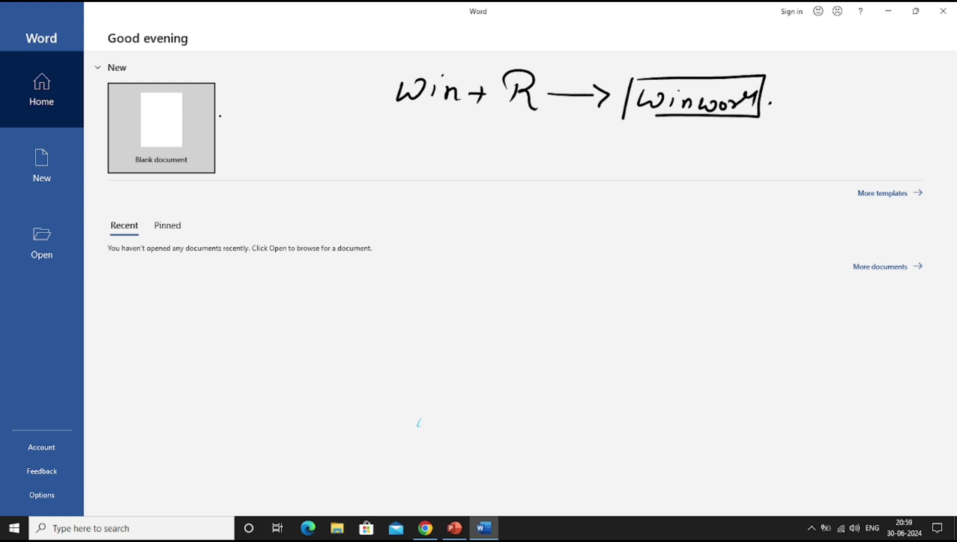
# Sketch page rectangles beside the blank document thumbnail and advance the slide
pyautogui.moveTo(232, 89); pyautogui.dragTo(232, 160)
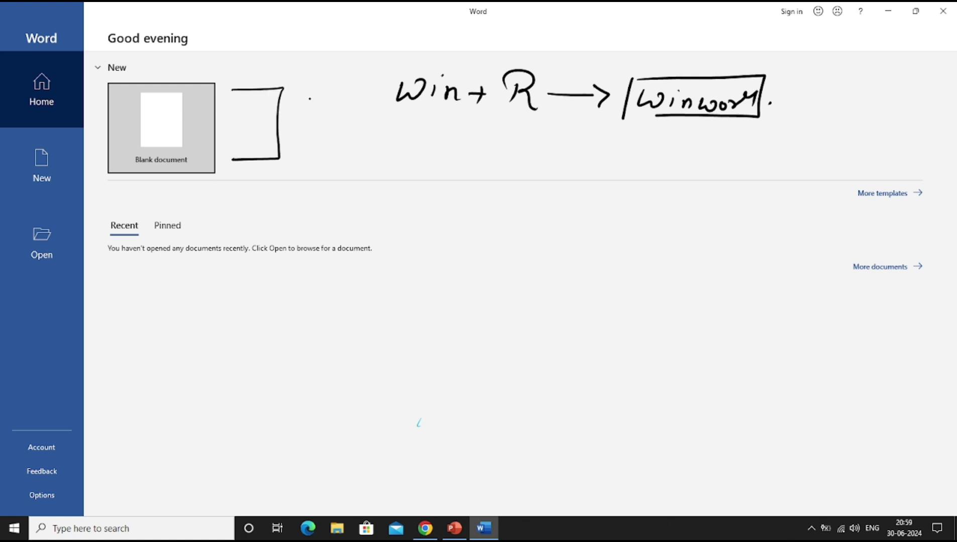
pyautogui.moveTo(312, 89)
pyautogui.mouseDown()
pyautogui.moveTo(349, 116)
pyautogui.moveTo(308, 160)
pyautogui.mouseUp()
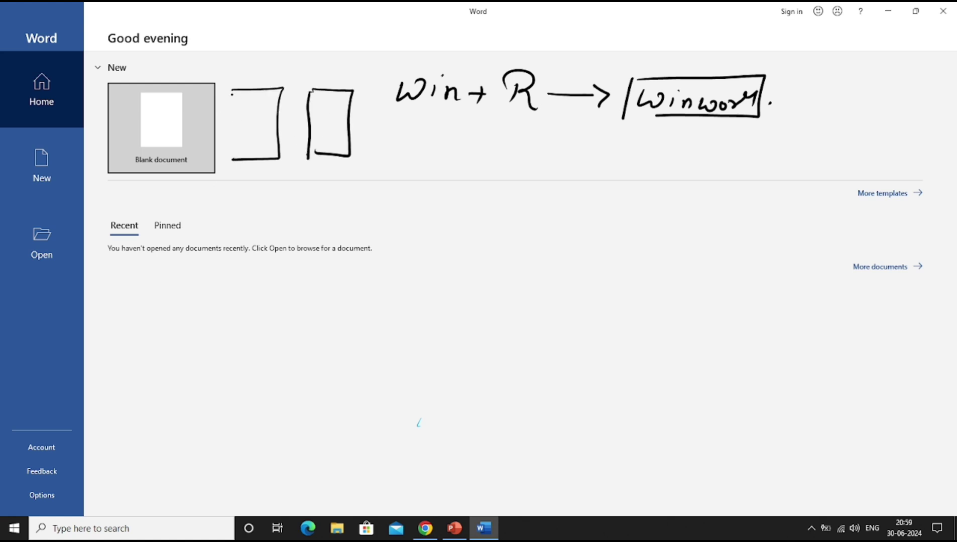
pyautogui.moveTo(233, 92); pyautogui.dragTo(231, 173)
pyautogui.press('k')
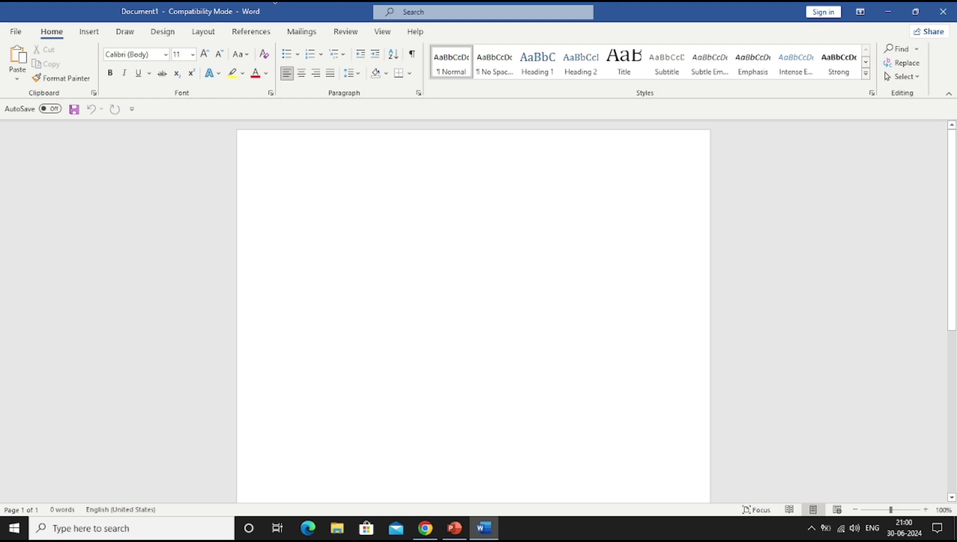
# Ink along the title bar, label it 'Titlebar' with an arrow, and arrow down from the window buttons
pyautogui.moveTo(94, 13); pyautogui.dragTo(660, 21)
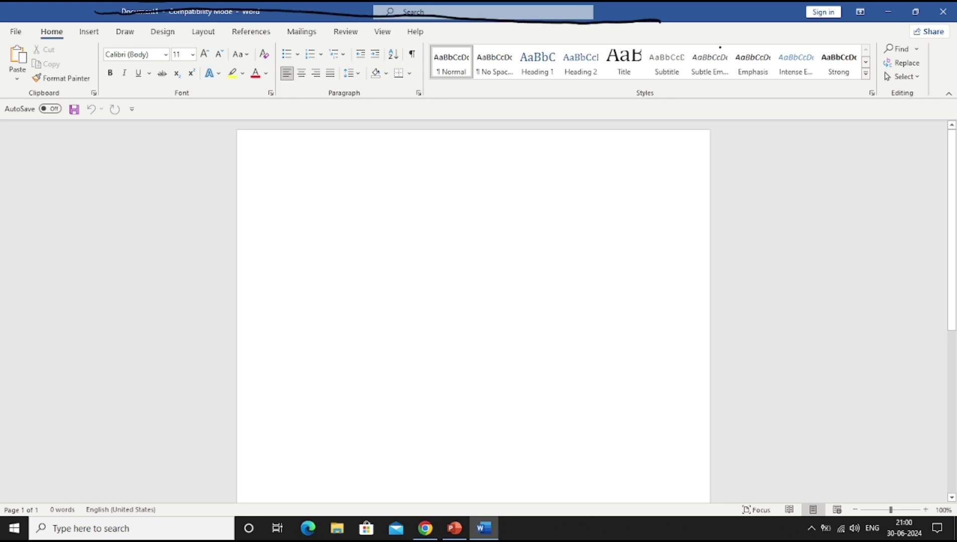
pyautogui.moveTo(734, 7)
pyautogui.mouseDown()
pyautogui.moveTo(725, 145)
pyautogui.moveTo(740, 136)
pyautogui.mouseUp()
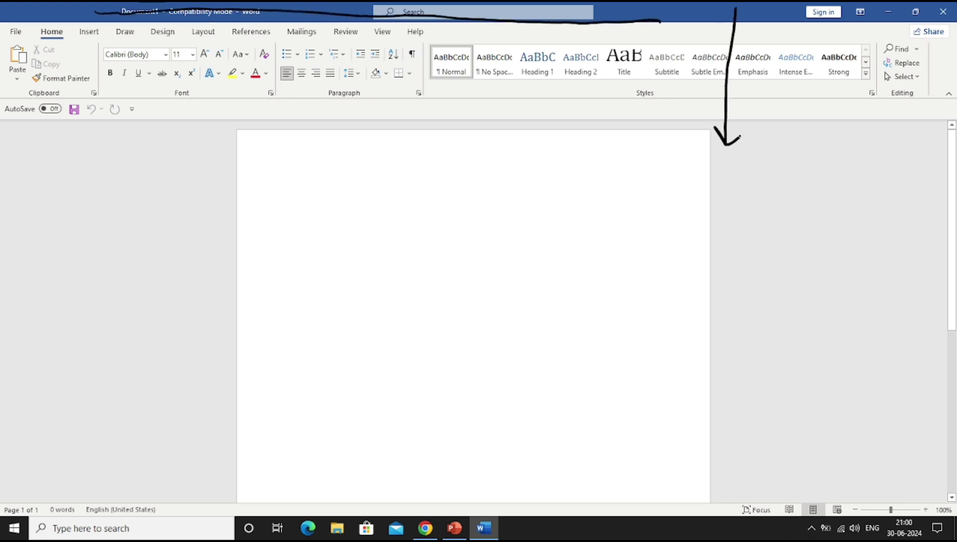
pyautogui.moveTo(661, 141)
pyautogui.mouseDown()
pyautogui.moveTo(689, 144)
pyautogui.moveTo(669, 175)
pyautogui.mouseUp()
pyautogui.moveTo(688, 162)
pyautogui.mouseDown()
pyautogui.moveTo(685, 176)
pyautogui.moveTo(702, 182)
pyautogui.moveTo(716, 167)
pyautogui.moveTo(717, 183)
pyautogui.mouseUp()
pyautogui.moveTo(732, 173)
pyautogui.mouseDown()
pyautogui.moveTo(739, 170)
pyautogui.moveTo(736, 188)
pyautogui.mouseUp()
pyautogui.moveTo(771, 147)
pyautogui.mouseDown()
pyautogui.moveTo(759, 181)
pyautogui.moveTo(803, 188)
pyautogui.mouseUp()
pyautogui.moveTo(806, 175)
pyautogui.mouseDown()
pyautogui.moveTo(818, 188)
pyautogui.moveTo(657, 193)
pyautogui.mouseUp()
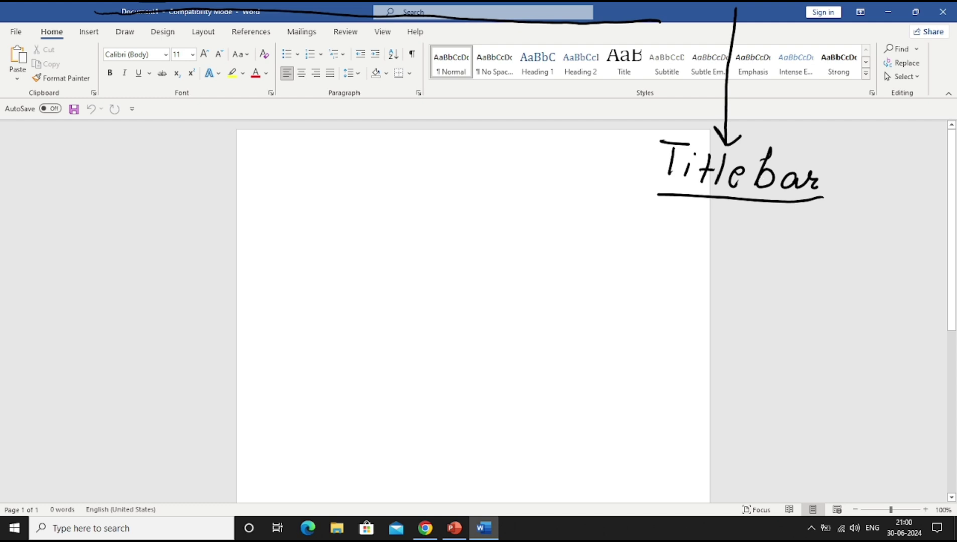
pyautogui.moveTo(879, 2)
pyautogui.mouseDown()
pyautogui.moveTo(956, 9)
pyautogui.moveTo(884, 3)
pyautogui.moveTo(902, 115)
pyautogui.moveTo(893, 254)
pyautogui.moveTo(876, 232)
pyautogui.moveTo(893, 254)
pyautogui.mouseUp()
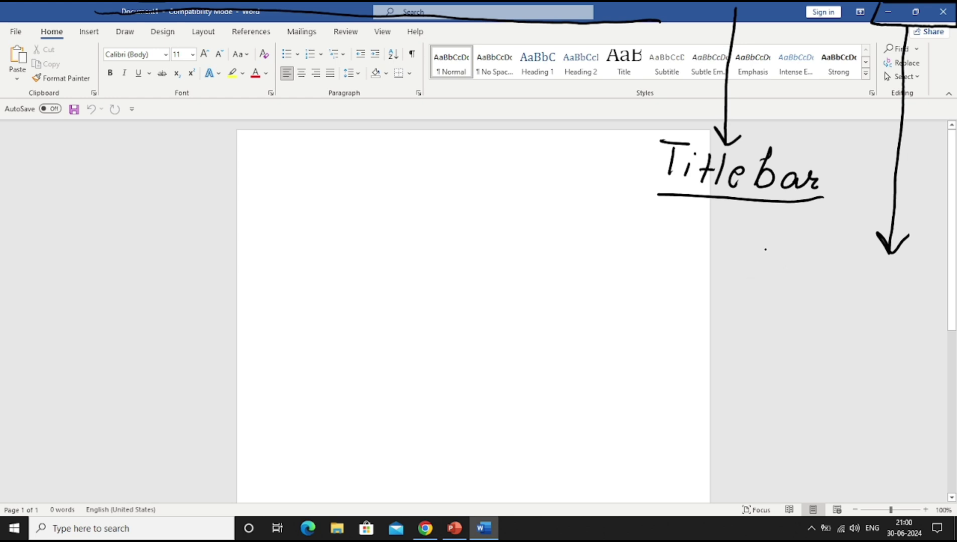
# Handwrite the label 'Control Box' under the window buttons arrow
pyautogui.moveTo(745, 251)
pyautogui.mouseDown()
pyautogui.moveTo(740, 297)
pyautogui.moveTo(759, 289)
pyautogui.moveTo(766, 300)
pyautogui.mouseUp()
pyautogui.click(780, 294)
pyautogui.moveTo(785, 262)
pyautogui.mouseDown()
pyautogui.moveTo(782, 289)
pyautogui.moveTo(788, 278)
pyautogui.mouseUp()
pyautogui.moveTo(788, 279); pyautogui.dragTo(826, 298)
pyautogui.moveTo(854, 276)
pyautogui.mouseDown()
pyautogui.moveTo(850, 298)
pyautogui.moveTo(872, 291)
pyautogui.moveTo(850, 299)
pyautogui.mouseUp()
pyautogui.moveTo(886, 285)
pyautogui.mouseDown()
pyautogui.moveTo(878, 299)
pyautogui.moveTo(892, 288)
pyautogui.mouseUp()
pyautogui.moveTo(895, 289); pyautogui.dragTo(929, 299)
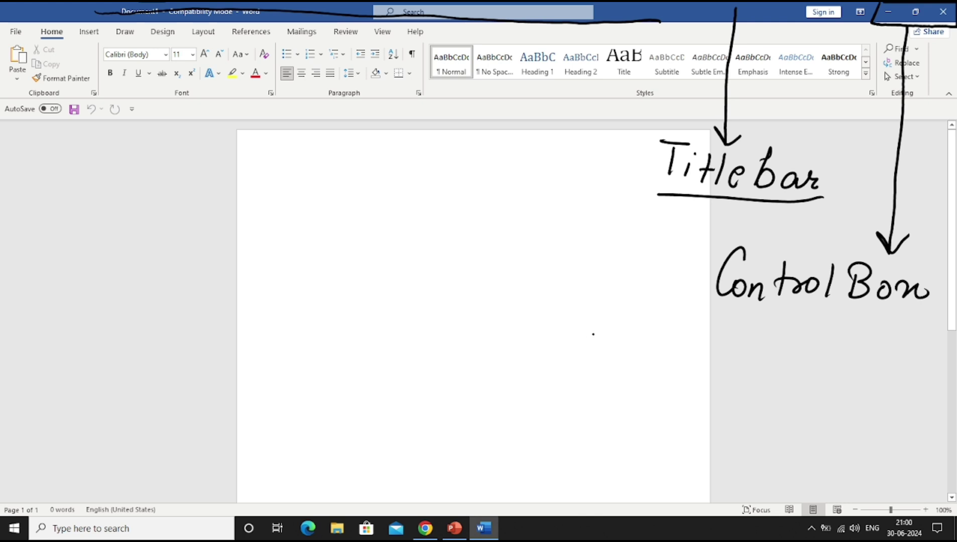
# Sketch the dash, square and X symbols and label the dash 'Minimize'
pyautogui.moveTo(578, 322)
pyautogui.mouseDown()
pyautogui.moveTo(604, 324)
pyautogui.moveTo(575, 365)
pyautogui.moveTo(611, 347)
pyautogui.moveTo(576, 367)
pyautogui.moveTo(605, 364)
pyautogui.moveTo(598, 415)
pyautogui.mouseUp()
pyautogui.moveTo(602, 391); pyautogui.dragTo(575, 411)
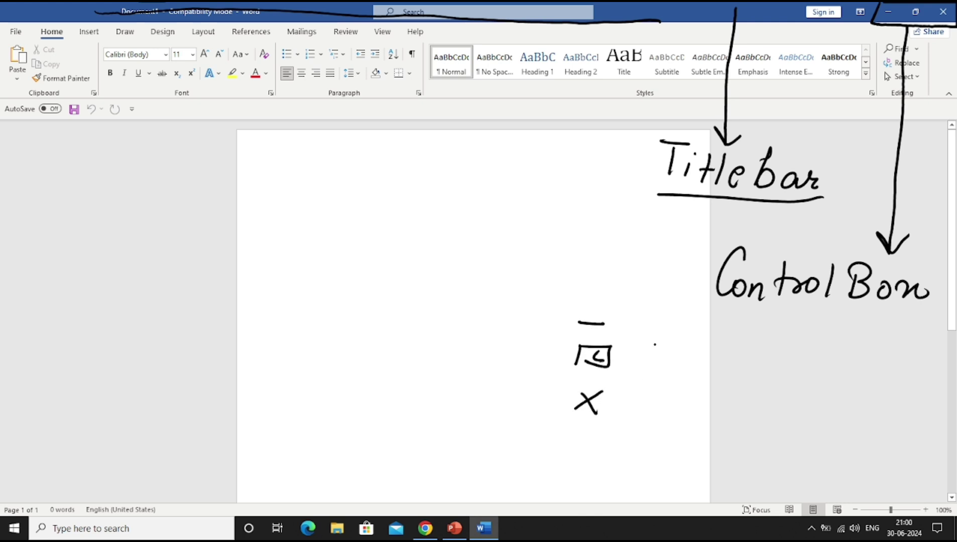
pyautogui.moveTo(617, 305)
pyautogui.mouseDown()
pyautogui.moveTo(622, 322)
pyautogui.moveTo(662, 325)
pyautogui.mouseUp()
pyautogui.moveTo(651, 317)
pyautogui.mouseDown()
pyautogui.moveTo(653, 331)
pyautogui.moveTo(703, 336)
pyautogui.mouseUp()
pyautogui.moveTo(709, 312)
pyautogui.mouseDown()
pyautogui.moveTo(725, 336)
pyautogui.moveTo(763, 328)
pyautogui.moveTo(770, 339)
pyautogui.mouseUp()
pyautogui.moveTo(776, 325)
pyautogui.mouseDown()
pyautogui.moveTo(777, 340)
pyautogui.moveTo(800, 327)
pyautogui.moveTo(814, 346)
pyautogui.moveTo(823, 331)
pyautogui.mouseUp()
pyautogui.moveTo(616, 362); pyautogui.dragTo(739, 386)
# Label the square 'Maximize/restore' and the X 'Close' with arrows
pyautogui.moveTo(746, 373)
pyautogui.mouseDown()
pyautogui.moveTo(728, 387)
pyautogui.moveTo(793, 384)
pyautogui.moveTo(821, 397)
pyautogui.mouseUp()
pyautogui.moveTo(811, 388); pyautogui.dragTo(825, 380)
pyautogui.moveTo(853, 346); pyautogui.dragTo(824, 415)
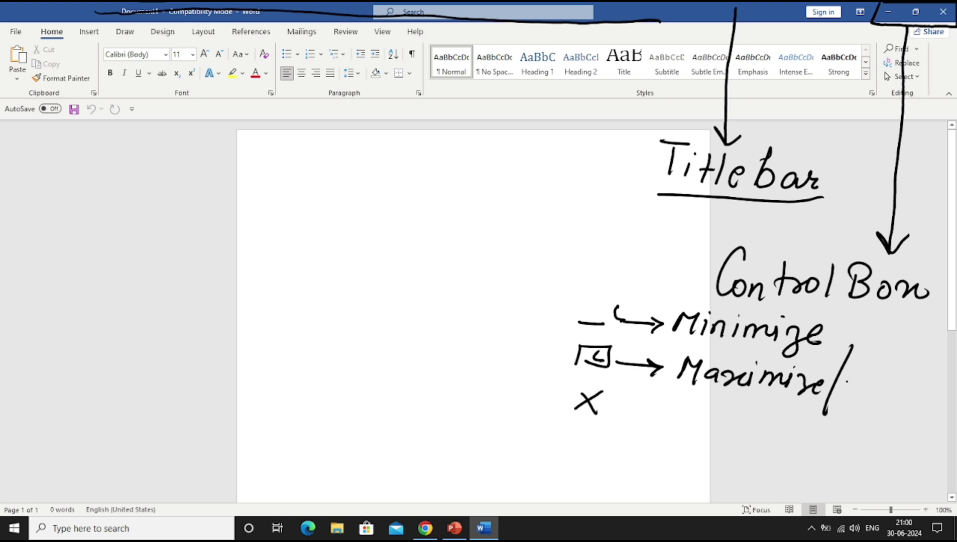
pyautogui.moveTo(844, 381)
pyautogui.mouseDown()
pyautogui.moveTo(859, 393)
pyautogui.moveTo(896, 394)
pyautogui.mouseUp()
pyautogui.moveTo(909, 357); pyautogui.dragTo(904, 395)
pyautogui.moveTo(908, 378); pyautogui.dragTo(925, 380)
pyautogui.moveTo(926, 389)
pyautogui.mouseDown()
pyautogui.moveTo(940, 377)
pyautogui.moveTo(952, 387)
pyautogui.mouseUp()
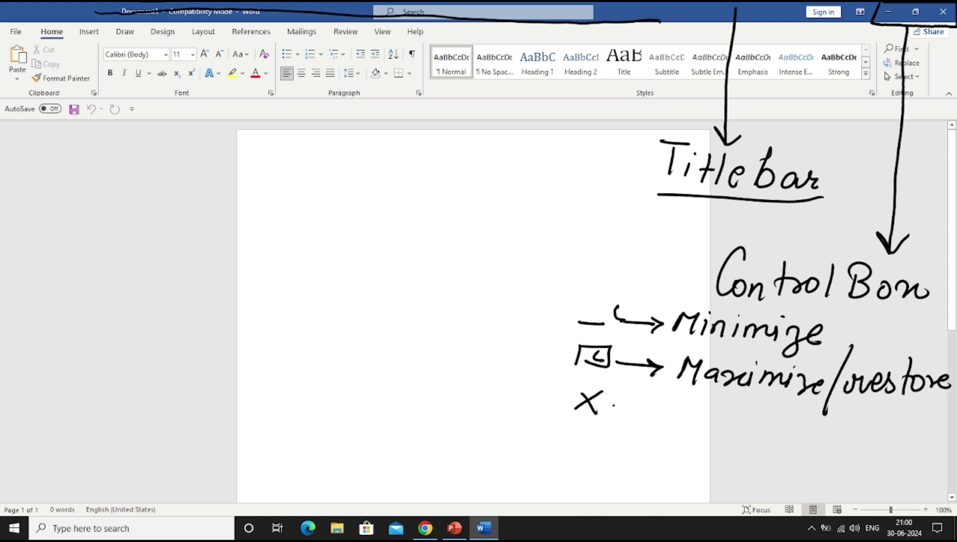
pyautogui.moveTo(610, 404)
pyautogui.mouseDown()
pyautogui.moveTo(655, 403)
pyautogui.moveTo(649, 421)
pyautogui.moveTo(695, 431)
pyautogui.mouseUp()
pyautogui.moveTo(717, 400)
pyautogui.mouseDown()
pyautogui.moveTo(713, 435)
pyautogui.moveTo(768, 441)
pyautogui.mouseUp()
pyautogui.click(774, 444)
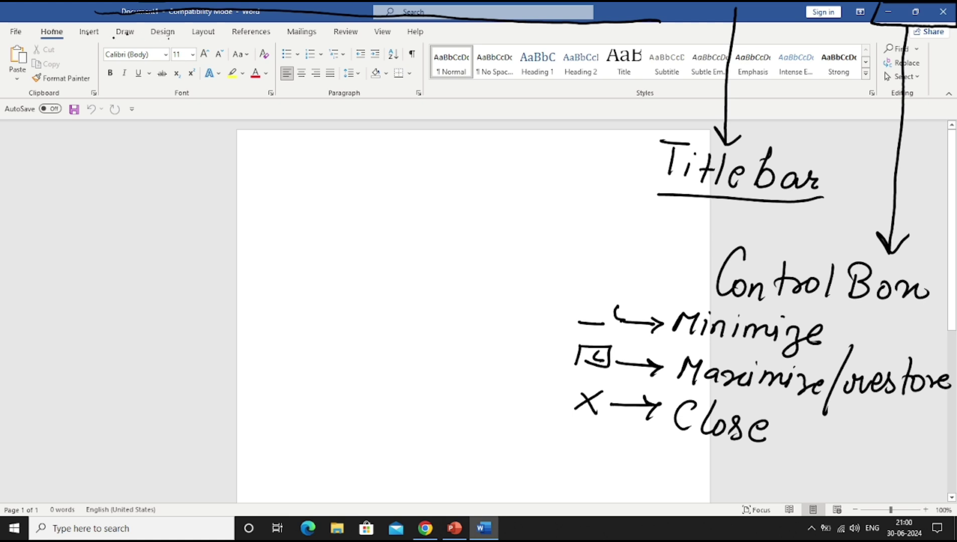
# Handwrite 'Menu tab.' on the page
pyautogui.moveTo(268, 183)
pyautogui.mouseDown()
pyautogui.moveTo(275, 157)
pyautogui.moveTo(305, 176)
pyautogui.moveTo(343, 171)
pyautogui.moveTo(341, 190)
pyautogui.mouseUp()
pyautogui.moveTo(377, 158)
pyautogui.mouseDown()
pyautogui.moveTo(373, 190)
pyautogui.moveTo(386, 173)
pyautogui.mouseUp()
pyautogui.moveTo(394, 174)
pyautogui.mouseDown()
pyautogui.moveTo(397, 185)
pyautogui.moveTo(426, 182)
pyautogui.mouseUp()
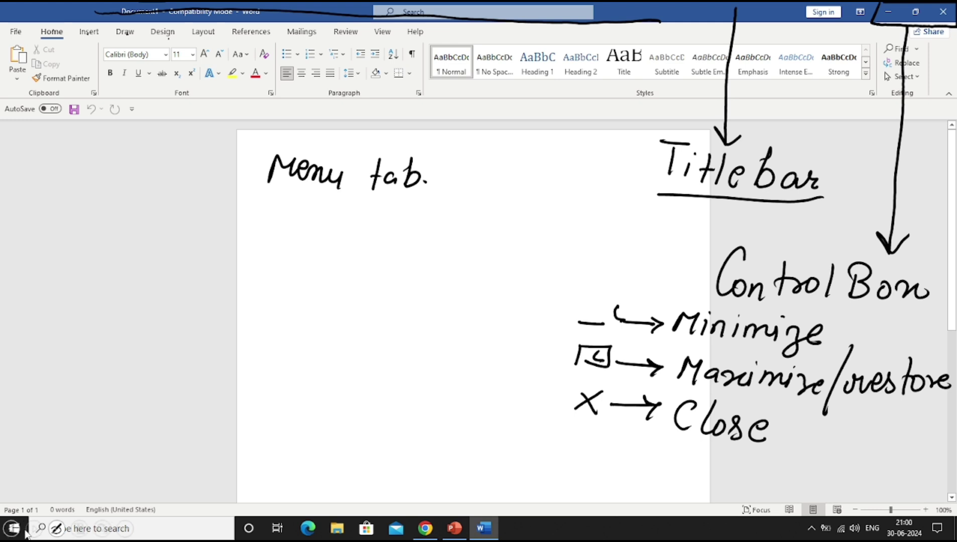
# Erase all ink on the slide and pick the black pen
pyautogui.click(56, 529)
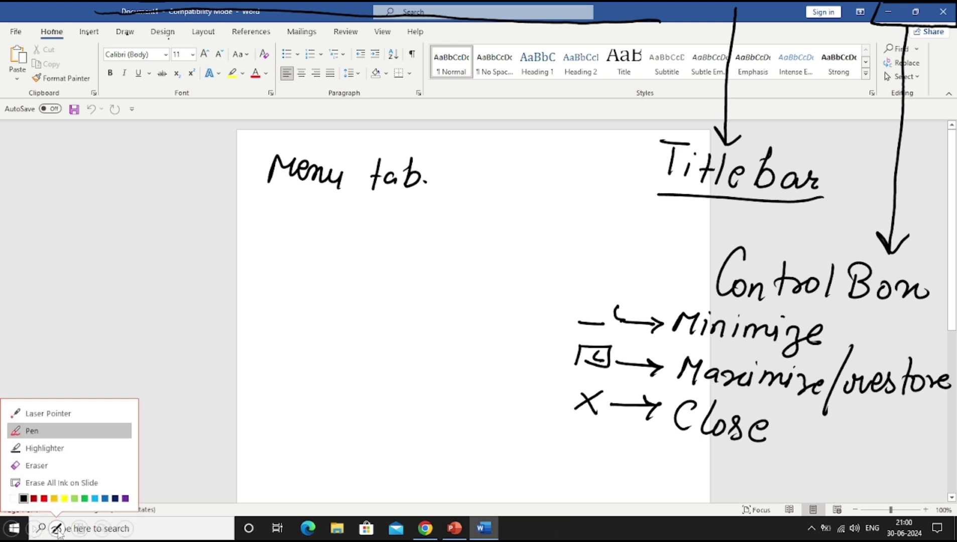
pyautogui.click(53, 485)
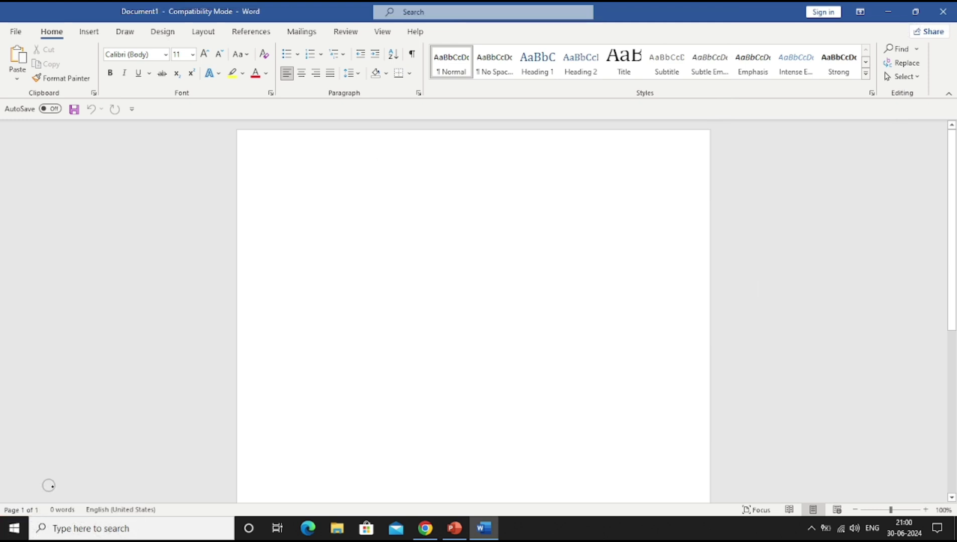
pyautogui.click(57, 529)
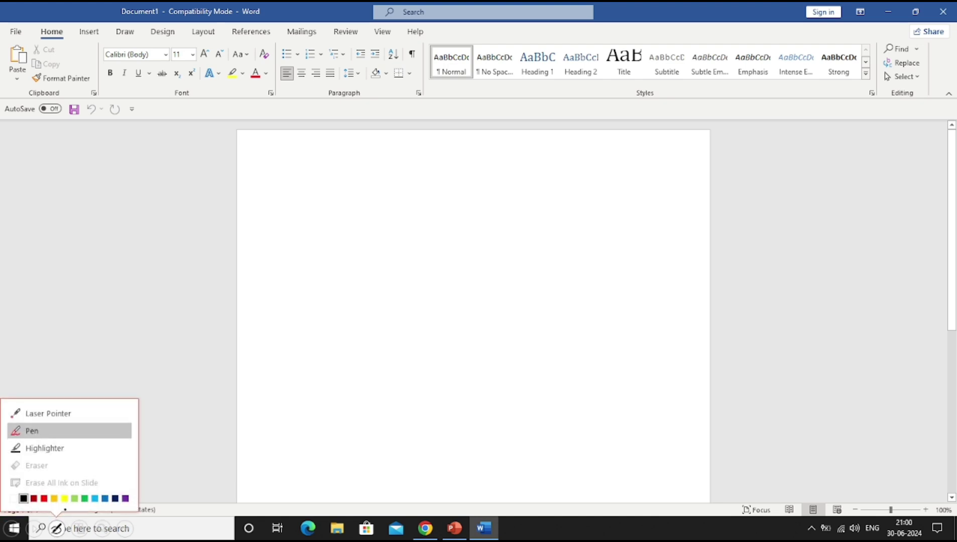
pyautogui.click(22, 499)
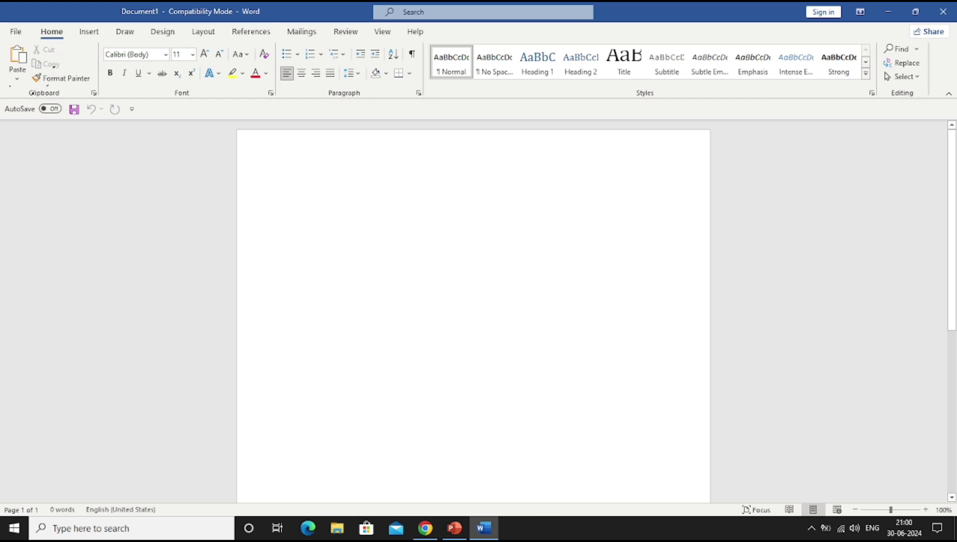
# Draw an arrow from the Clipboard group and write 'Ctrl+V'
pyautogui.moveTo(15, 80)
pyautogui.mouseDown()
pyautogui.moveTo(27, 166)
pyautogui.moveTo(65, 169)
pyautogui.mouseUp()
pyautogui.click(84, 162)
pyautogui.moveTo(88, 143); pyautogui.dragTo(82, 173)
pyautogui.moveTo(77, 158)
pyautogui.mouseDown()
pyautogui.moveTo(111, 178)
pyautogui.moveTo(145, 165)
pyautogui.mouseUp()
pyautogui.moveTo(138, 156)
pyautogui.mouseDown()
pyautogui.moveTo(137, 177)
pyautogui.moveTo(179, 158)
pyautogui.mouseUp()
# Add a second arrow with 'Ctrl+X', then write 'Co → Ctrl+C' below it
pyautogui.moveTo(36, 49)
pyautogui.mouseDown()
pyautogui.moveTo(1, 150)
pyautogui.moveTo(53, 240)
pyautogui.mouseUp()
pyautogui.moveTo(97, 210)
pyautogui.mouseDown()
pyautogui.moveTo(95, 238)
pyautogui.moveTo(105, 240)
pyautogui.mouseUp()
pyautogui.moveTo(99, 224)
pyautogui.mouseDown()
pyautogui.moveTo(128, 221)
pyautogui.moveTo(133, 238)
pyautogui.moveTo(159, 230)
pyautogui.mouseUp()
pyautogui.moveTo(153, 223)
pyautogui.mouseDown()
pyautogui.moveTo(152, 241)
pyautogui.moveTo(181, 247)
pyautogui.mouseUp()
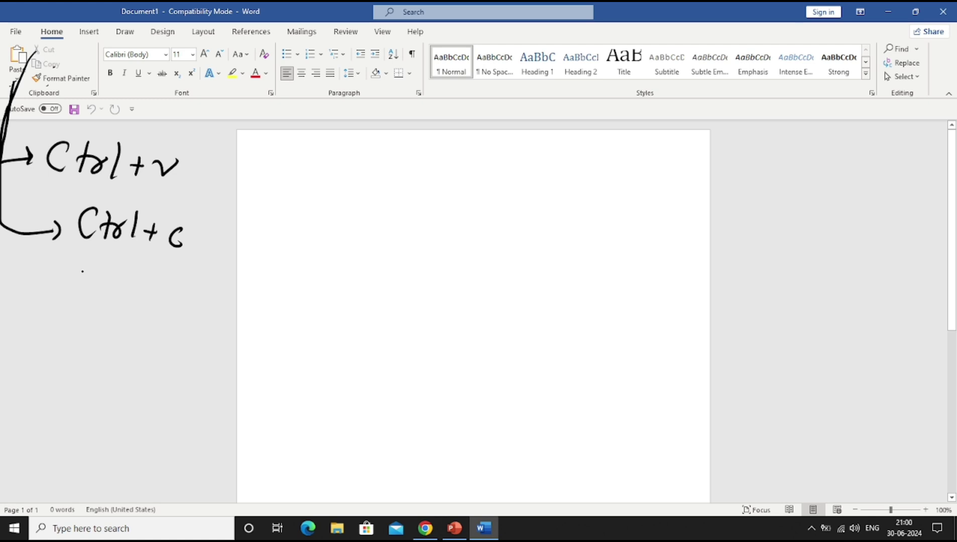
pyautogui.moveTo(172, 219)
pyautogui.mouseDown()
pyautogui.moveTo(188, 258)
pyautogui.moveTo(160, 253)
pyautogui.mouseUp()
pyautogui.moveTo(101, 267)
pyautogui.mouseDown()
pyautogui.moveTo(106, 295)
pyautogui.moveTo(157, 296)
pyautogui.mouseUp()
pyautogui.moveTo(149, 286)
pyautogui.mouseDown()
pyautogui.moveTo(150, 305)
pyautogui.moveTo(174, 311)
pyautogui.mouseUp()
pyautogui.moveTo(203, 283); pyautogui.dragTo(201, 311)
pyautogui.moveTo(195, 296)
pyautogui.mouseDown()
pyautogui.moveTo(228, 311)
pyautogui.moveTo(250, 298)
pyautogui.mouseUp()
pyautogui.moveTo(245, 291)
pyautogui.mouseDown()
pyautogui.moveTo(245, 307)
pyautogui.moveTo(280, 313)
pyautogui.mouseUp()
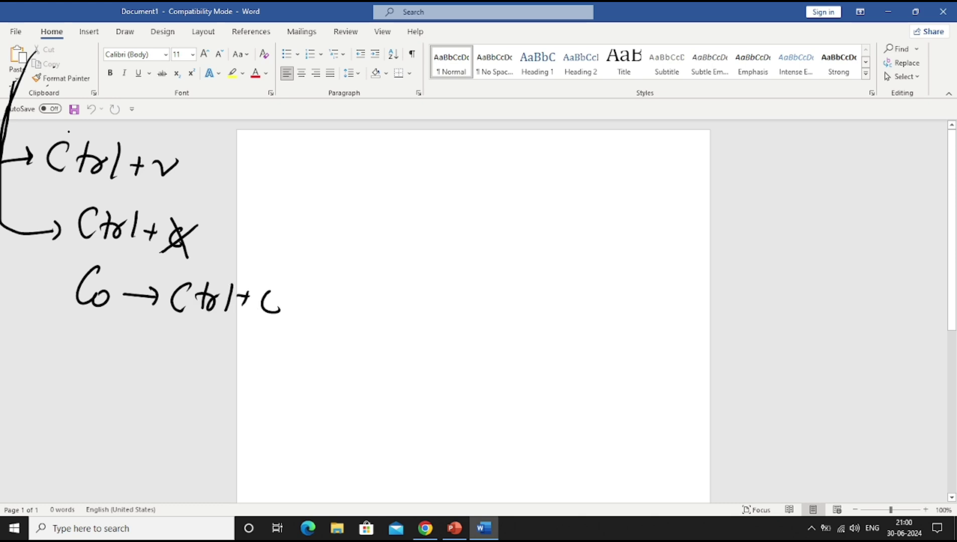
# Draw a long arrow onto the page and write 'Ctrl+Shift+C'
pyautogui.moveTo(149, 109)
pyautogui.mouseDown()
pyautogui.moveTo(247, 166)
pyautogui.moveTo(235, 171)
pyautogui.moveTo(276, 188)
pyautogui.moveTo(306, 181)
pyautogui.moveTo(314, 190)
pyautogui.mouseUp()
pyautogui.moveTo(336, 182)
pyautogui.mouseDown()
pyautogui.moveTo(349, 184)
pyautogui.moveTo(342, 192)
pyautogui.mouseUp()
pyautogui.moveTo(390, 163)
pyautogui.mouseDown()
pyautogui.moveTo(374, 191)
pyautogui.moveTo(420, 196)
pyautogui.mouseUp()
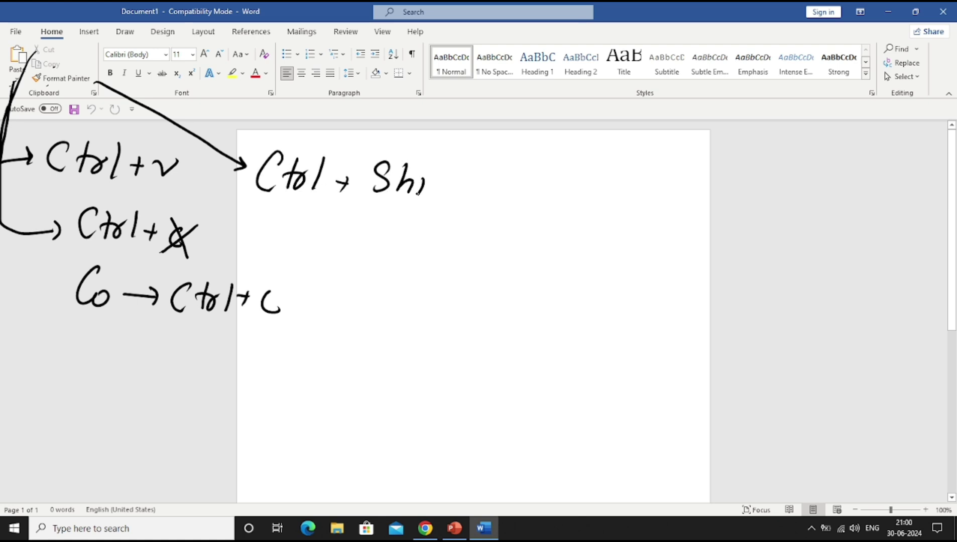
pyautogui.moveTo(453, 158); pyautogui.dragTo(424, 221)
pyautogui.moveTo(477, 166); pyautogui.dragTo(466, 206)
pyautogui.moveTo(465, 193)
pyautogui.mouseDown()
pyautogui.moveTo(520, 189)
pyautogui.moveTo(511, 201)
pyautogui.mouseUp()
pyautogui.moveTo(553, 188); pyautogui.dragTo(554, 211)
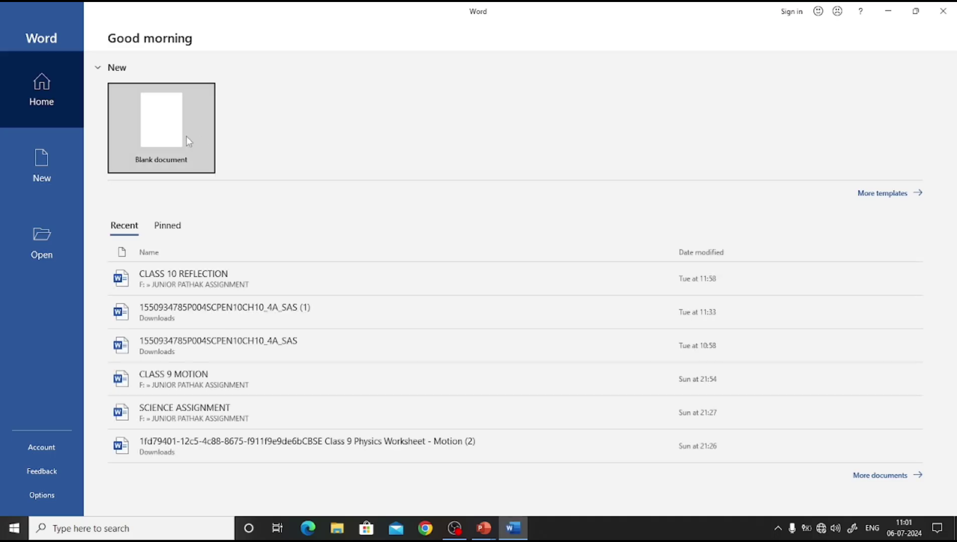
# Create a blank document and grow the font from 11 to 36 points
pyautogui.click(184, 136)
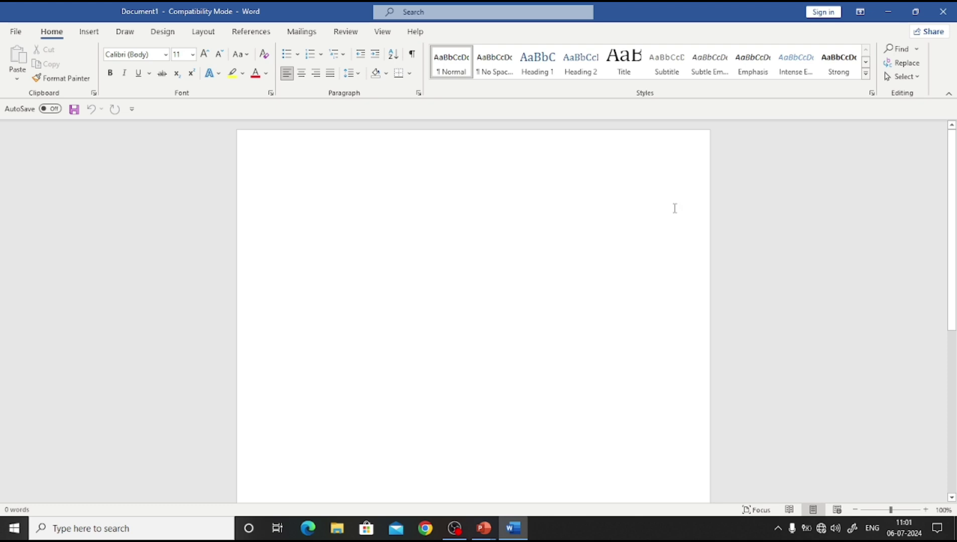
pyautogui.click(204, 54)
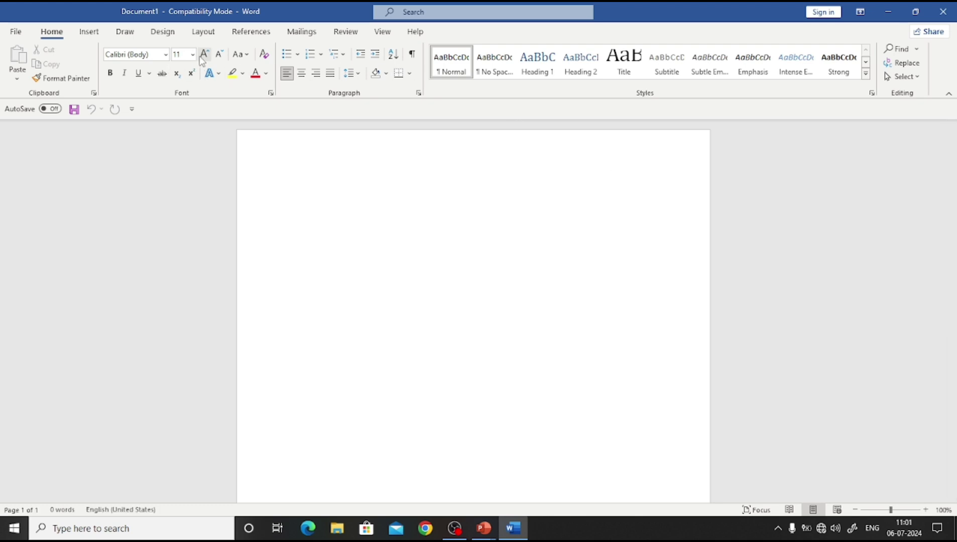
pyautogui.click(204, 54)
pyautogui.click(205, 53)
pyautogui.click(205, 54)
pyautogui.click(204, 54)
pyautogui.click(204, 54)
pyautogui.click(219, 54)
pyautogui.click(204, 54)
pyautogui.click(204, 53)
pyautogui.click(204, 53)
pyautogui.click(205, 53)
# Type 'Hello', fixing a typo, and select the word
pyautogui.write('h')
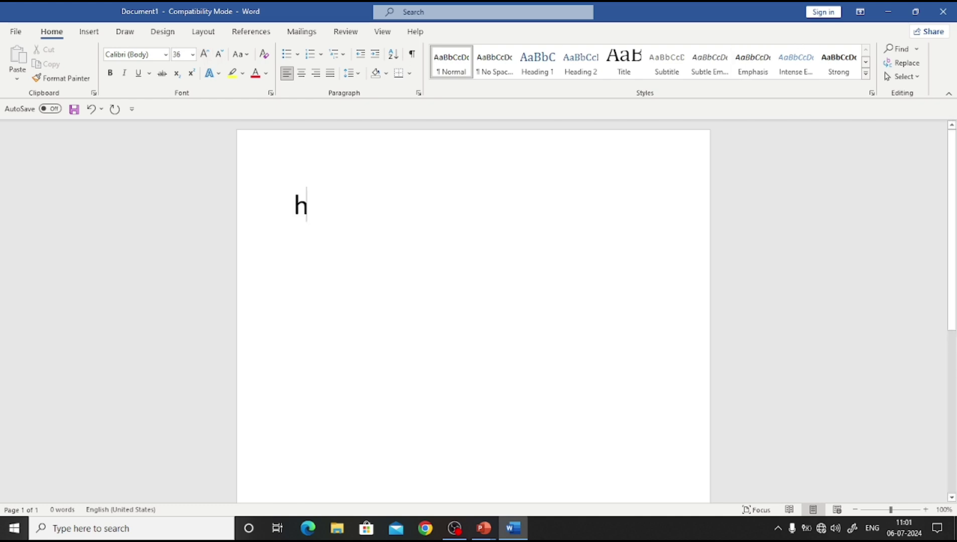
pyautogui.write('eo')
pyautogui.press('BackSpace')
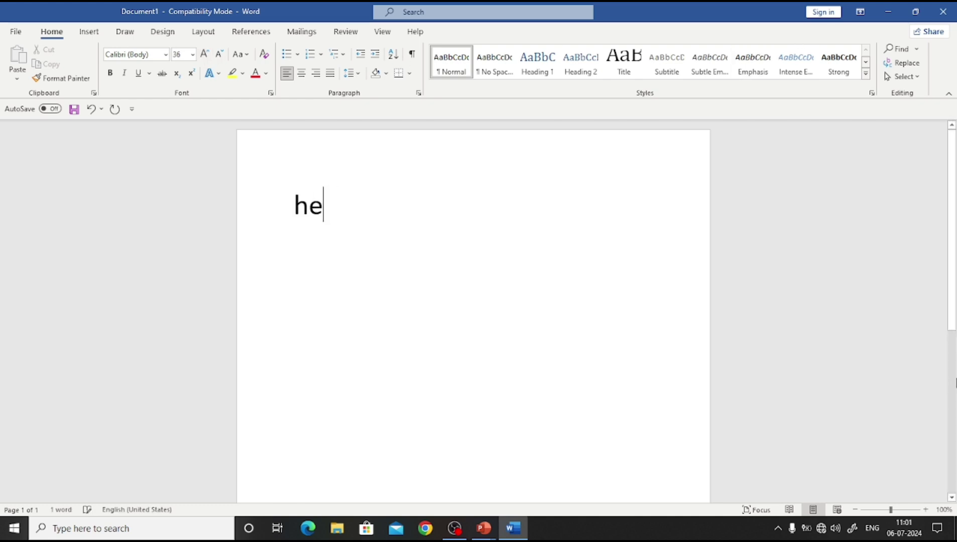
pyautogui.write('llo')
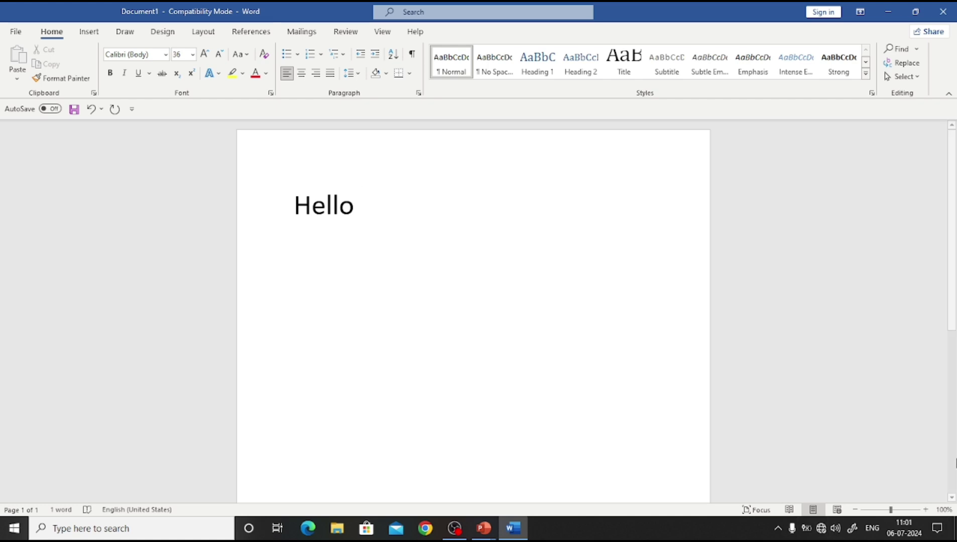
pyautogui.moveTo(378, 205); pyautogui.dragTo(278, 196)
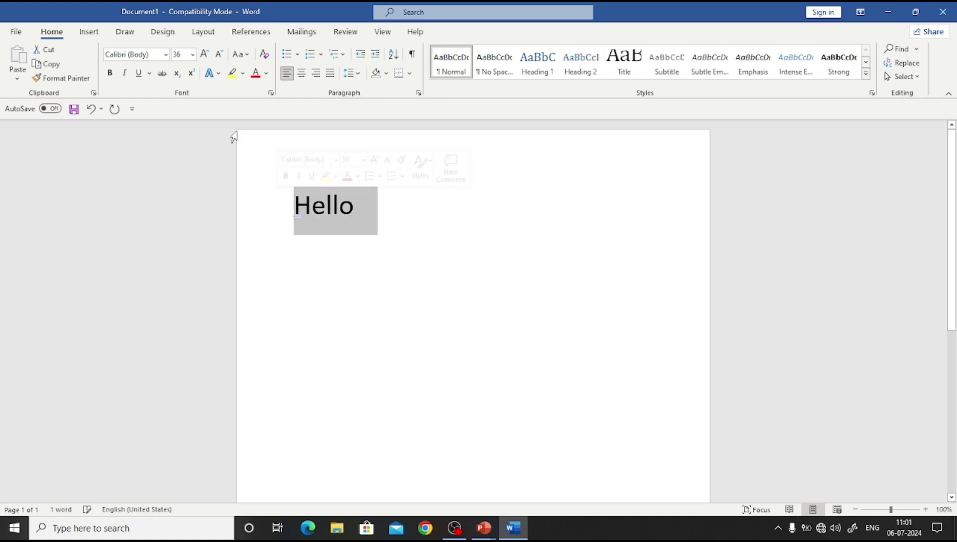
# Format 'Hello' dark red in Bodoni MT Black, bold, italic and underlined
pyautogui.click(266, 73)
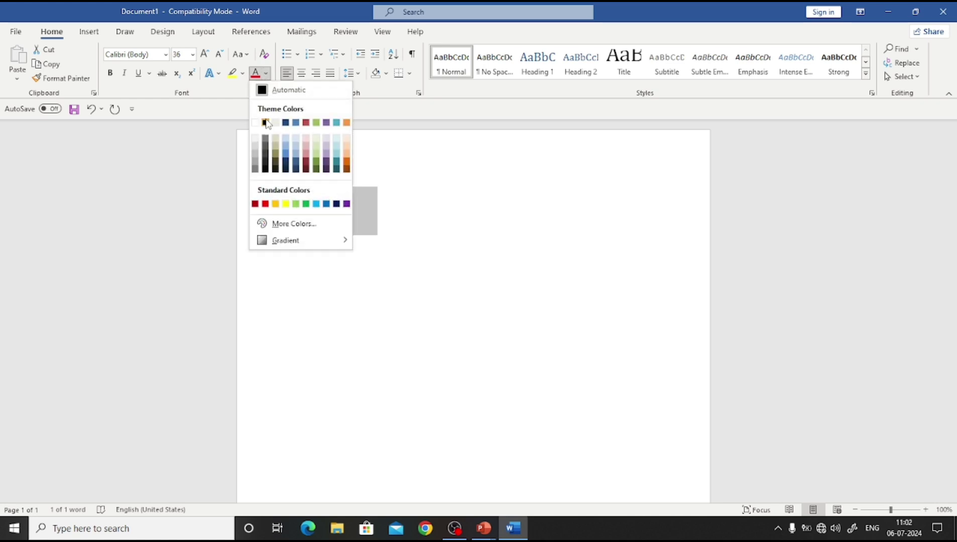
pyautogui.click(256, 204)
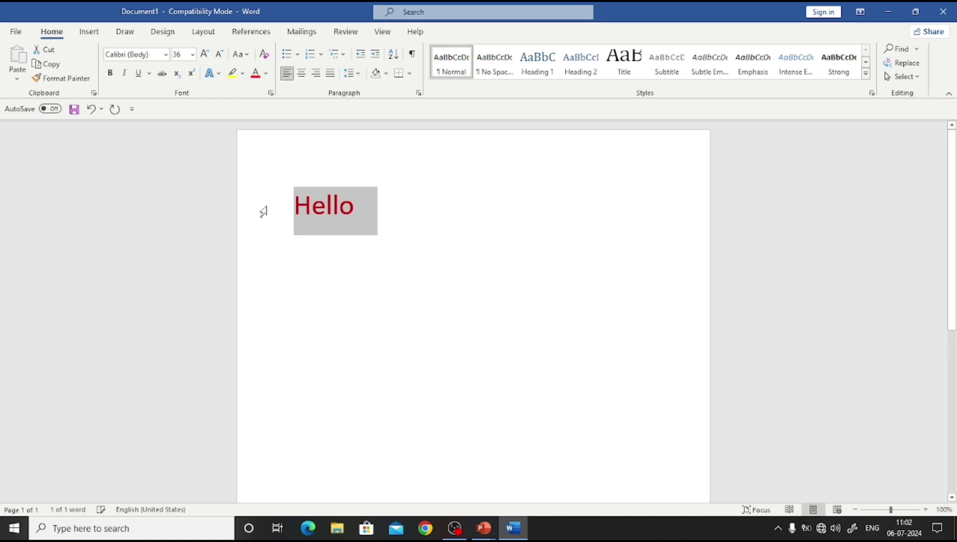
pyautogui.click(166, 54)
pyautogui.click(168, 141)
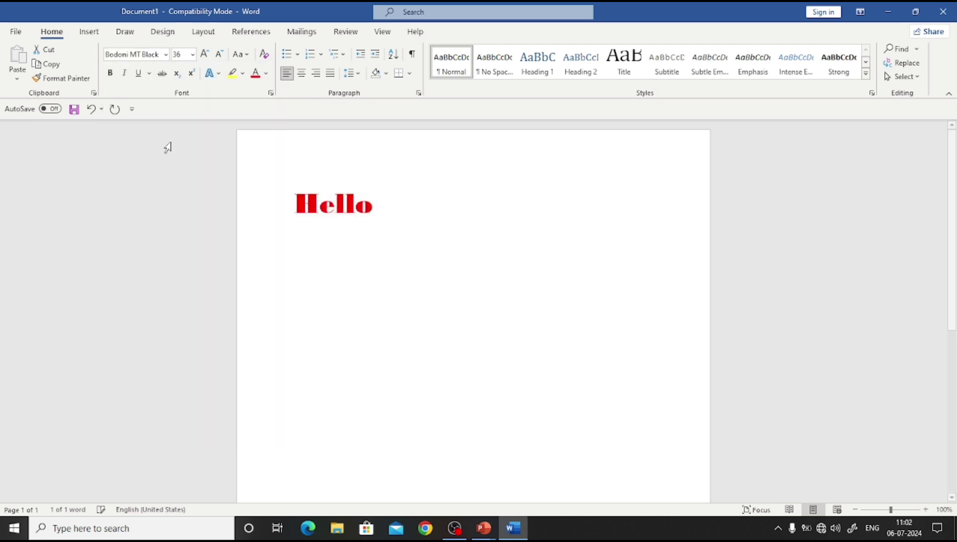
pyautogui.click(110, 73)
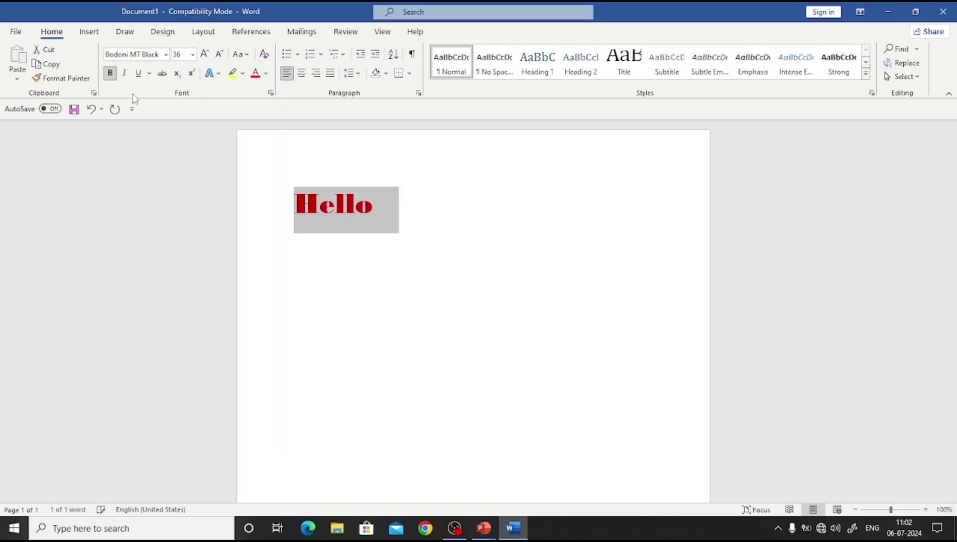
pyautogui.click(124, 73)
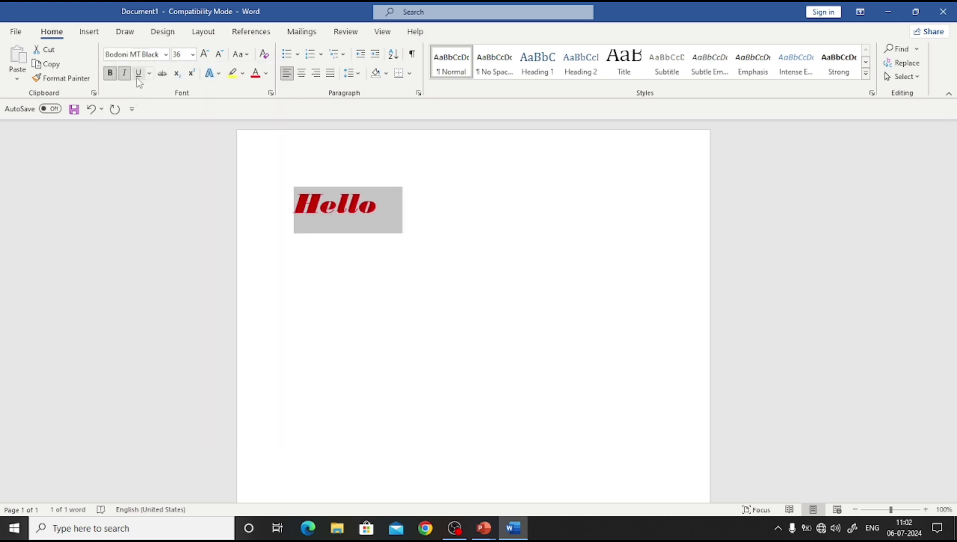
pyautogui.click(138, 73)
# Deselect 'Hello' and place the insertion point lower on the empty page
pyautogui.click(481, 214)
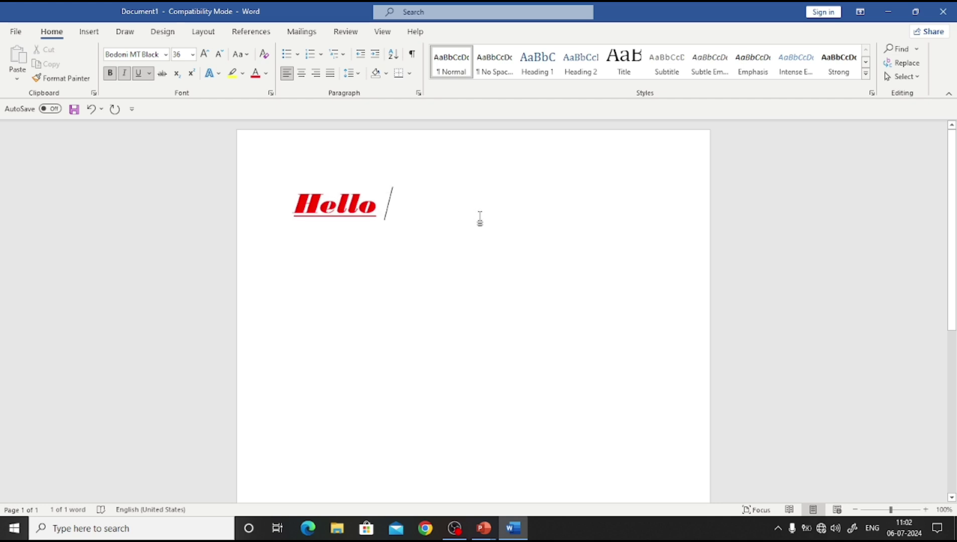
pyautogui.press('Left')
pyautogui.press('Left')
pyautogui.press('Left')
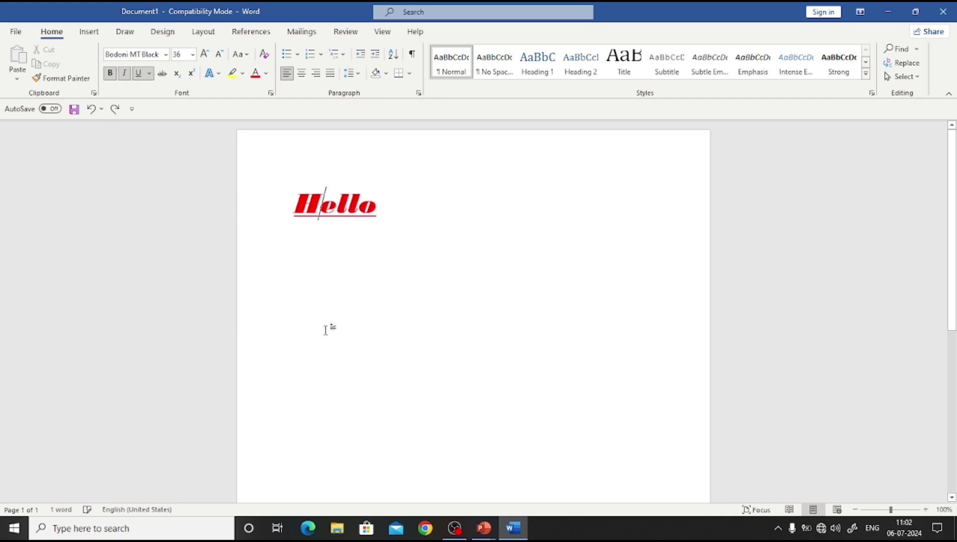
pyautogui.doubleClick(329, 346)
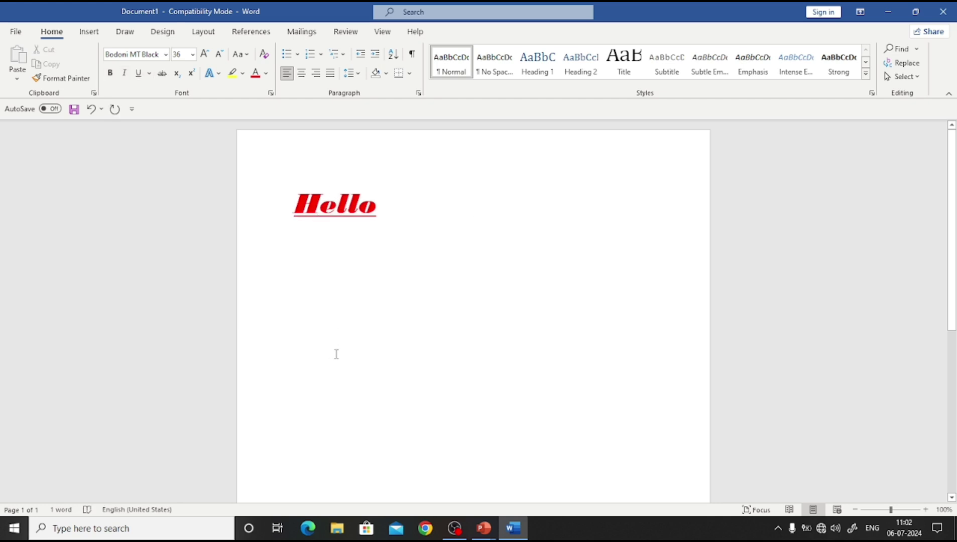
# Type the word 'Word' on the new line, correcting typos
pyautogui.write('h')
pyautogui.press('BackSpace')
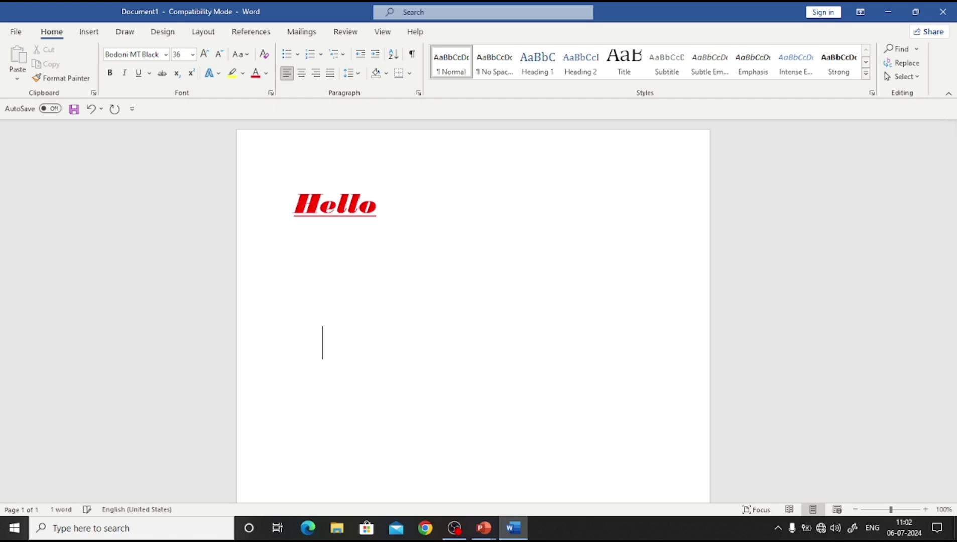
pyautogui.write('w')
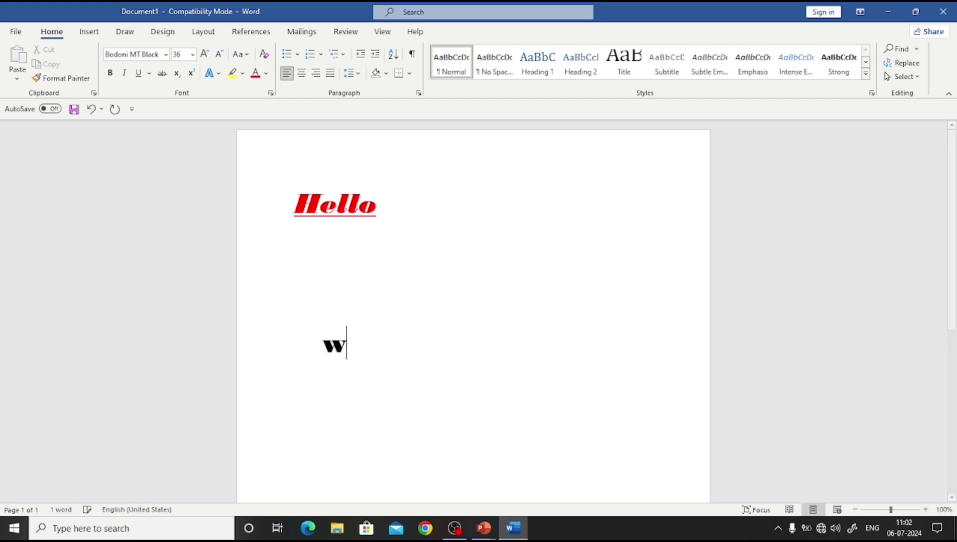
pyautogui.write('or,')
pyautogui.press('BackSpace')
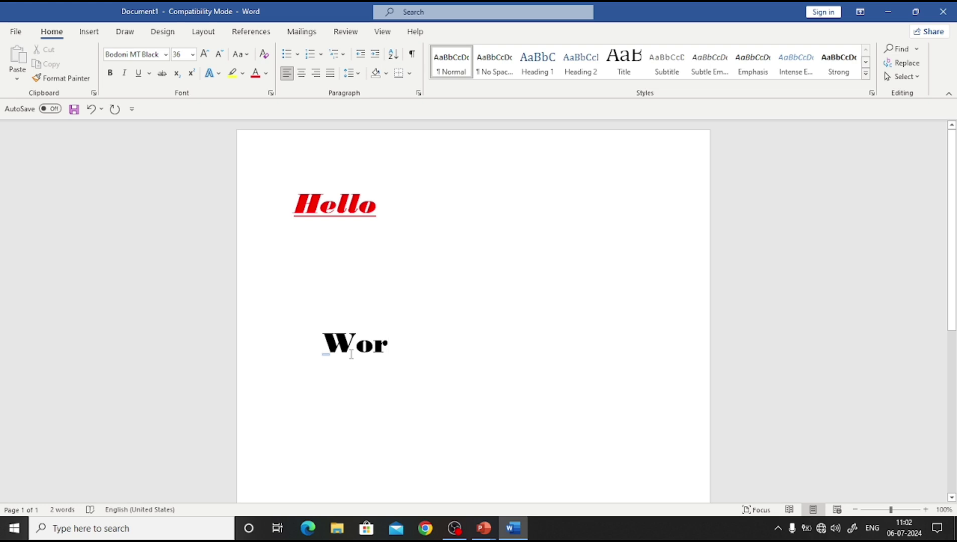
pyautogui.write('d')
# Copy Hello's formatting onto 'Word' with Format Painter
pyautogui.moveTo(378, 203); pyautogui.dragTo(288, 199)
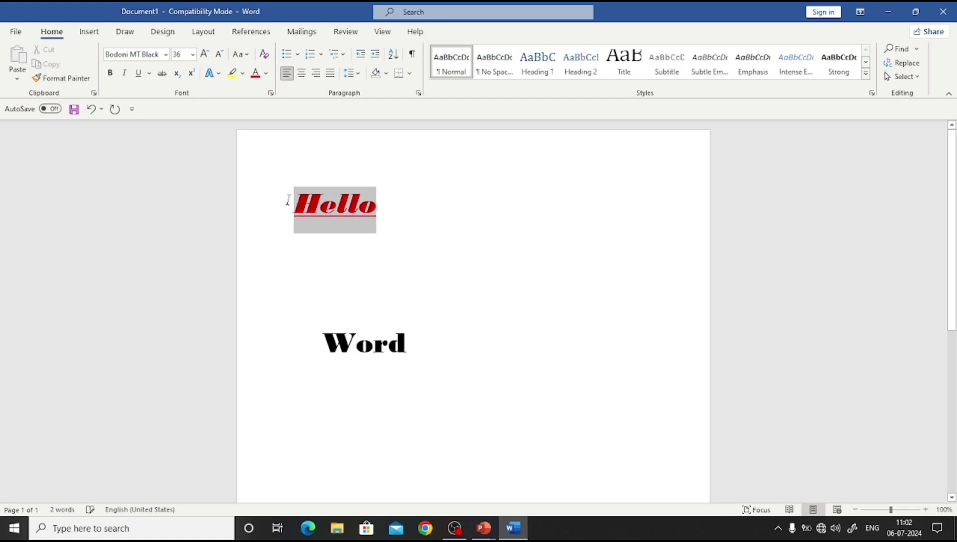
pyautogui.click(80, 81)
pyautogui.click(80, 81)
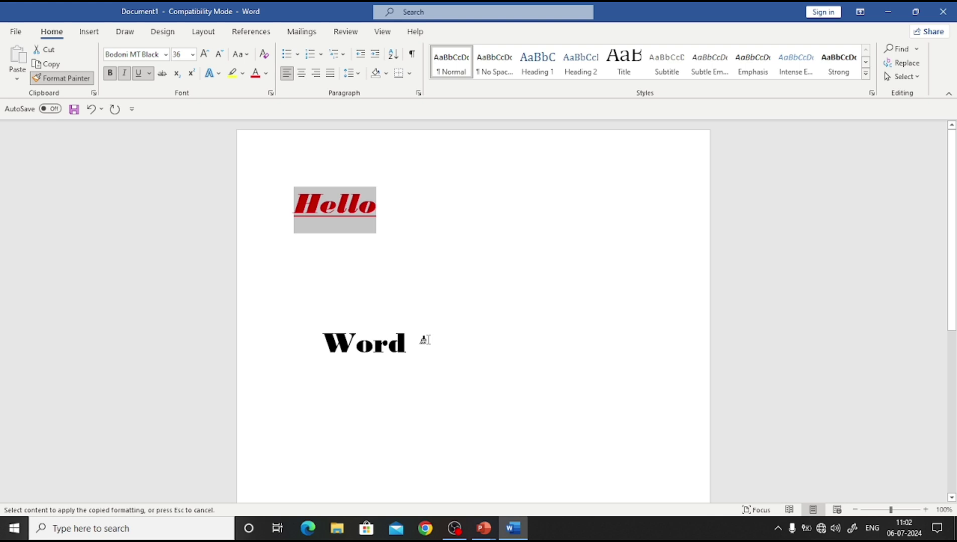
pyautogui.moveTo(424, 342); pyautogui.dragTo(301, 333)
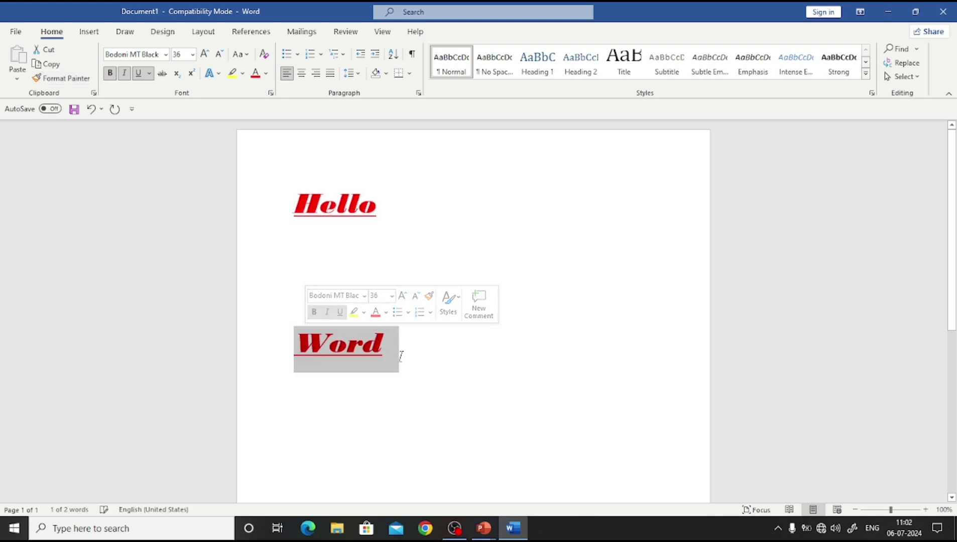
pyautogui.click(482, 383)
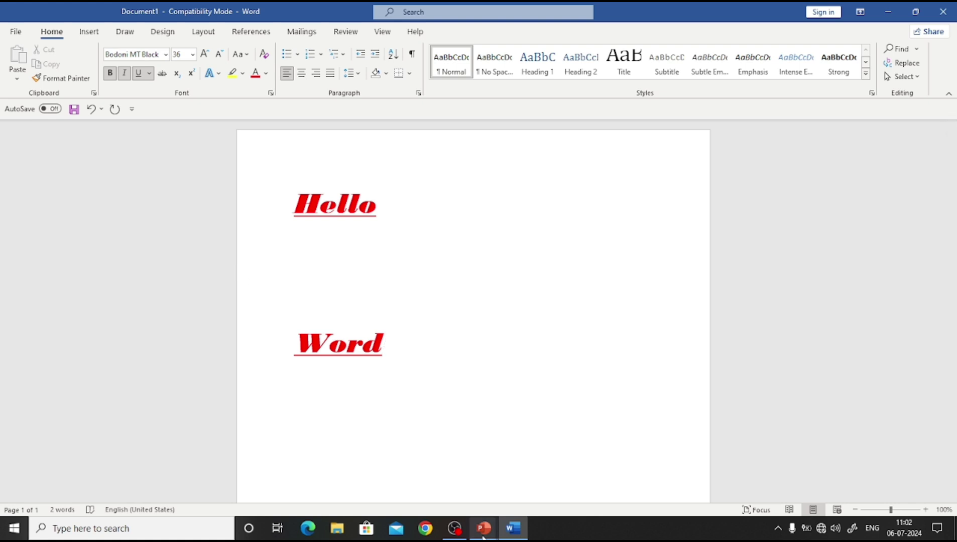
# Bring the slide show to the front and return to the Word screenshot slide
pyautogui.moveTo(484, 527)
pyautogui.click(548, 474)
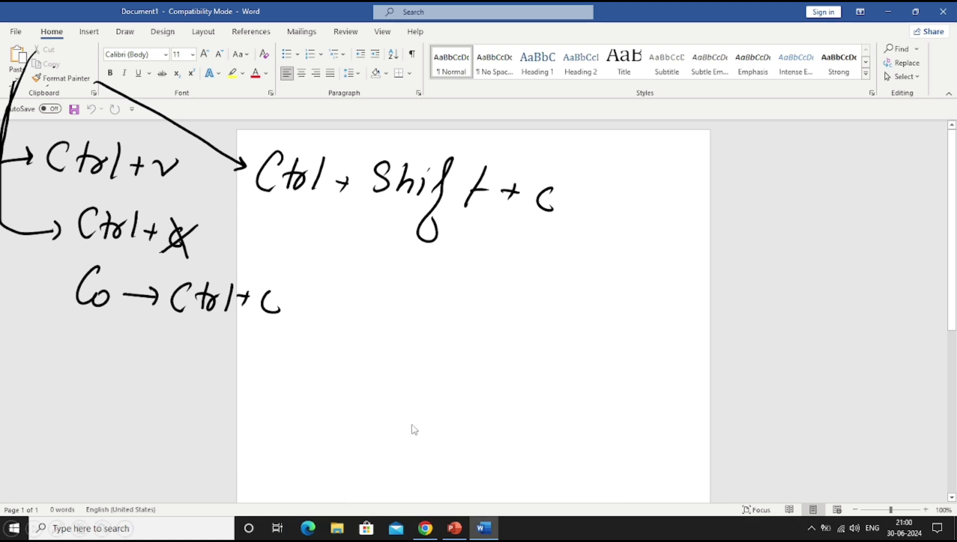
pyautogui.click(413, 344)
pyautogui.moveTo(57, 529)
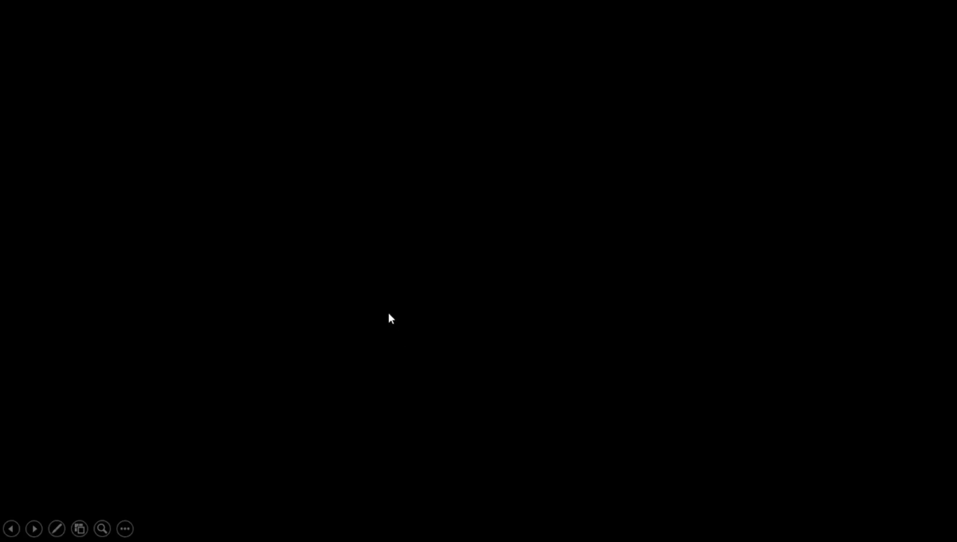
pyautogui.click(388, 313)
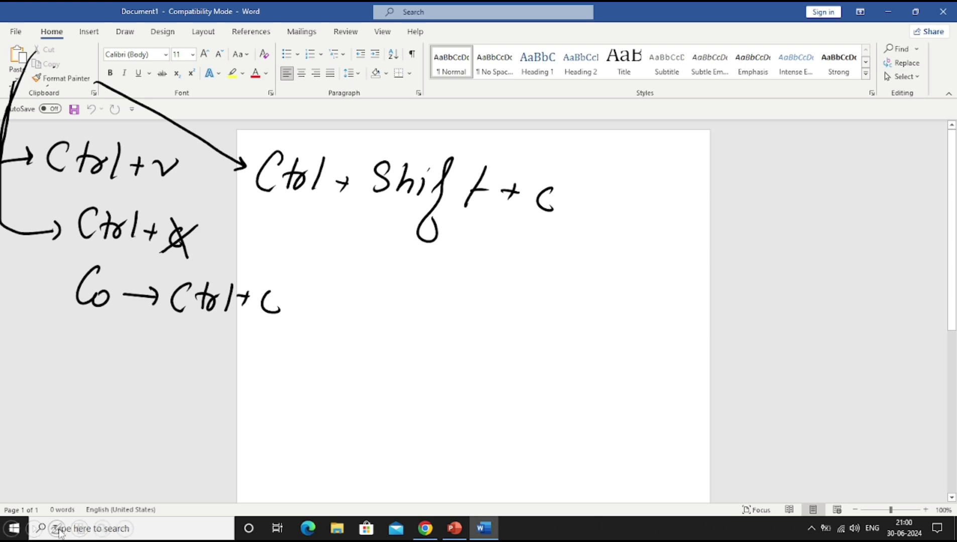
# Erase all ink on the slide and switch back to the pen
pyautogui.click(57, 528)
pyautogui.click(65, 486)
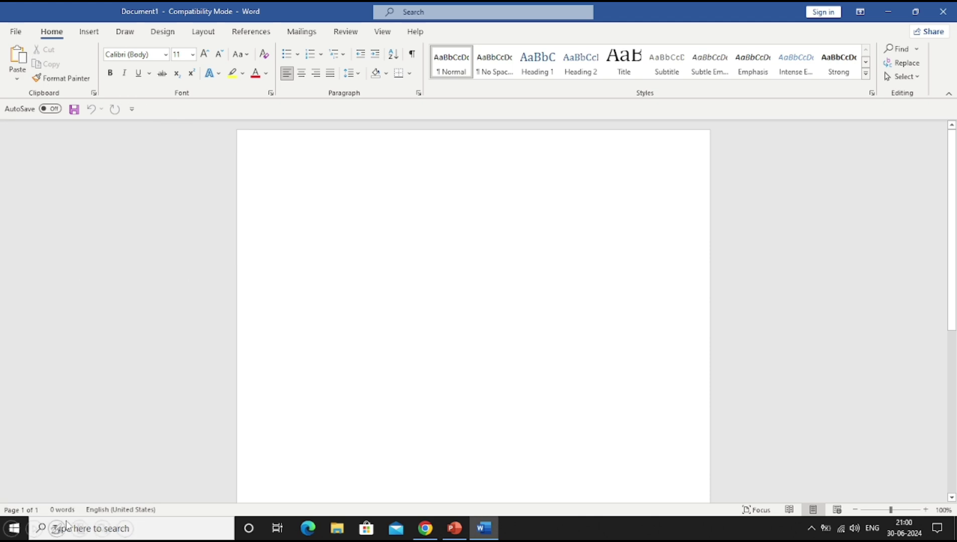
pyautogui.click(57, 528)
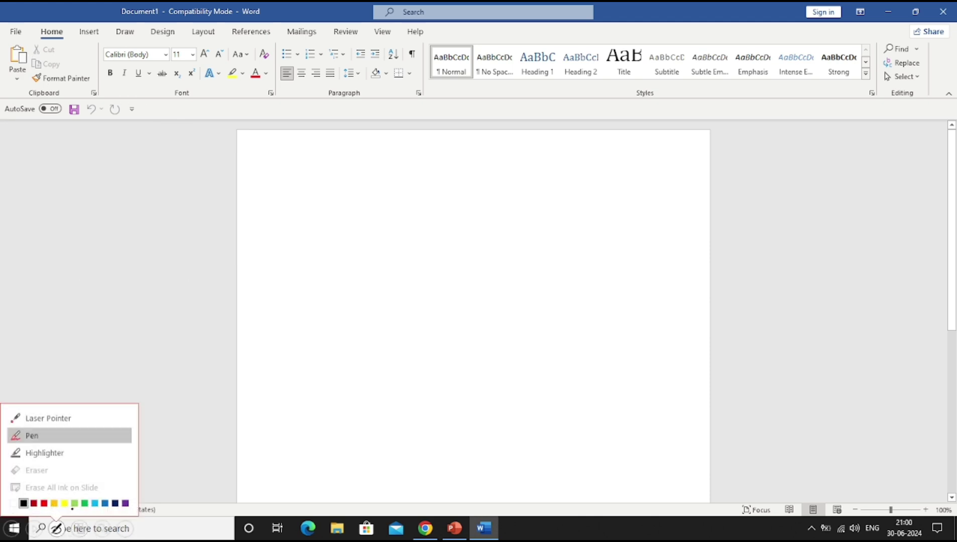
pyautogui.click(68, 434)
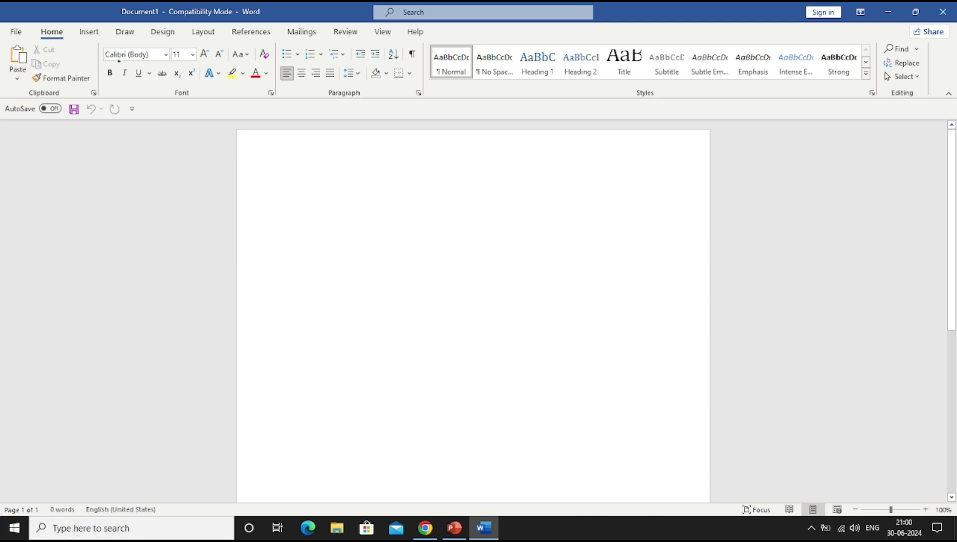
pyautogui.moveTo(115, 59); pyautogui.dragTo(114, 176)
pyautogui.moveTo(145, 154)
pyautogui.mouseDown()
pyautogui.moveTo(139, 185)
pyautogui.moveTo(168, 164)
pyautogui.mouseUp()
pyautogui.moveTo(146, 171)
pyautogui.mouseDown()
pyautogui.moveTo(180, 189)
pyautogui.moveTo(199, 178)
pyautogui.mouseUp()
pyautogui.moveTo(224, 170)
pyautogui.mouseDown()
pyautogui.moveTo(216, 196)
pyautogui.moveTo(243, 171)
pyautogui.mouseUp()
pyautogui.moveTo(222, 183); pyautogui.dragTo(262, 201)
pyautogui.moveTo(269, 195); pyautogui.dragTo(280, 194)
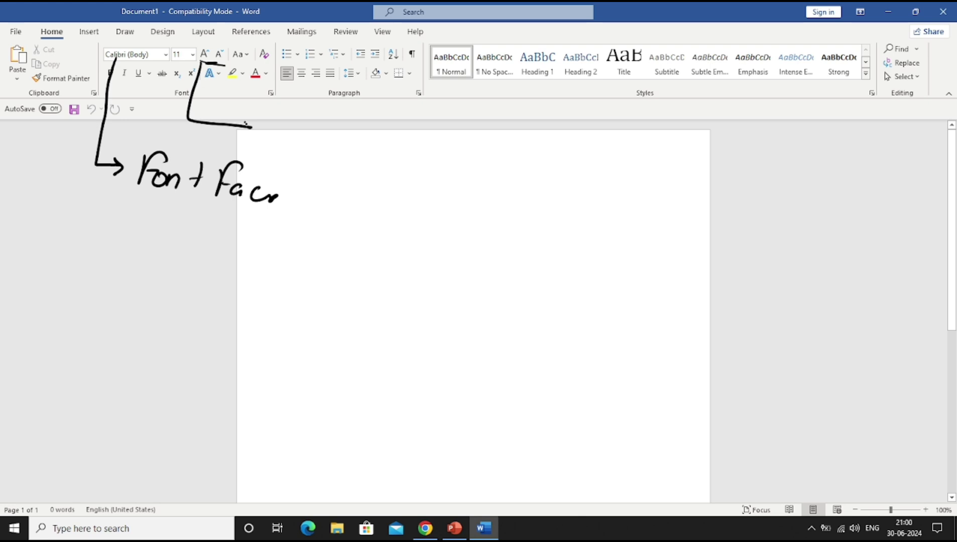
pyautogui.moveTo(201, 62); pyautogui.dragTo(251, 126)
pyautogui.moveTo(244, 121); pyautogui.dragTo(262, 152)
pyautogui.moveTo(265, 129); pyautogui.dragTo(288, 128)
pyautogui.click(281, 155)
pyautogui.moveTo(267, 141); pyautogui.dragTo(281, 142)
pyautogui.moveTo(291, 145); pyautogui.dragTo(306, 161)
pyautogui.click(316, 152)
pyautogui.moveTo(326, 135); pyautogui.dragTo(319, 164)
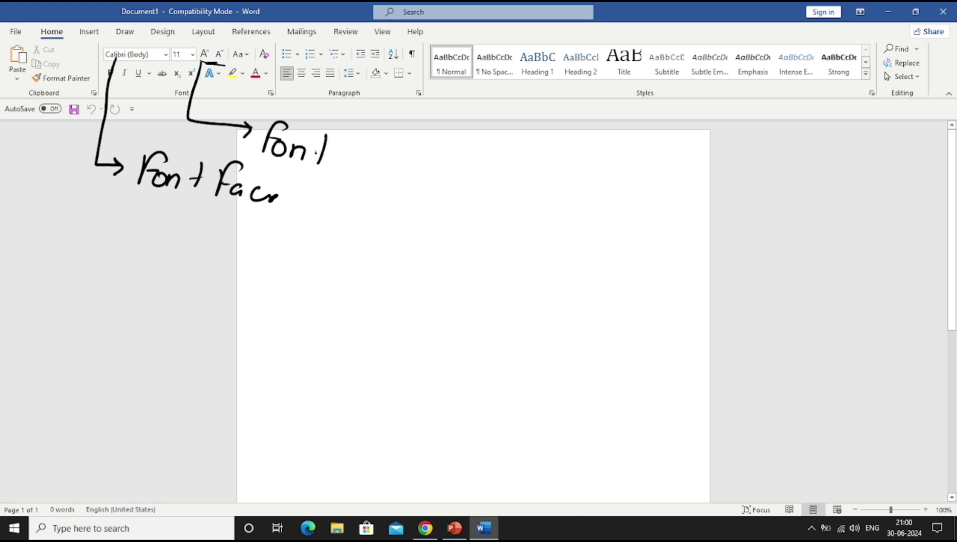
pyautogui.moveTo(370, 136)
pyautogui.mouseDown()
pyautogui.moveTo(350, 163)
pyautogui.moveTo(415, 167)
pyautogui.mouseUp()
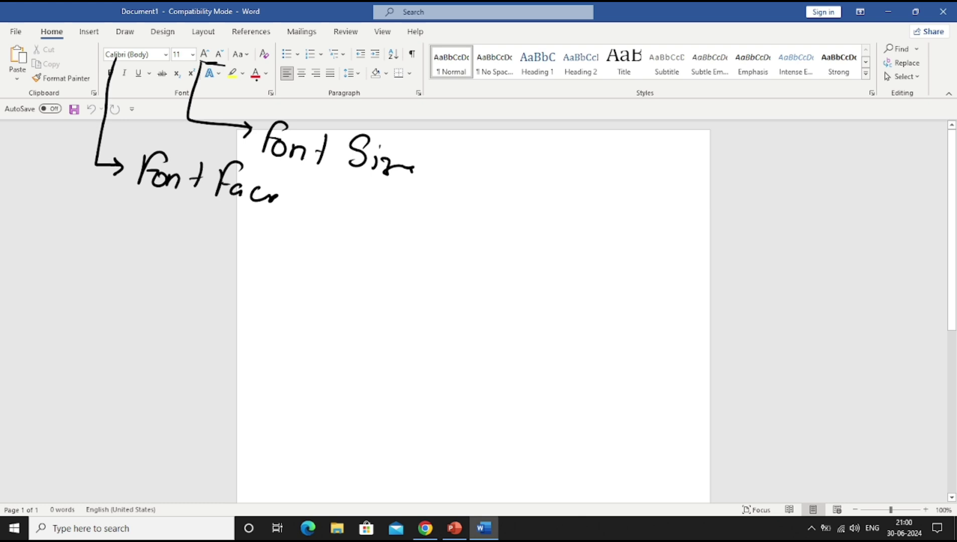
pyautogui.moveTo(256, 79)
pyautogui.mouseDown()
pyautogui.moveTo(253, 132)
pyautogui.moveTo(333, 206)
pyautogui.moveTo(383, 192)
pyautogui.moveTo(377, 220)
pyautogui.mouseUp()
pyautogui.moveTo(378, 216); pyautogui.dragTo(417, 232)
pyautogui.moveTo(412, 224); pyautogui.dragTo(527, 229)
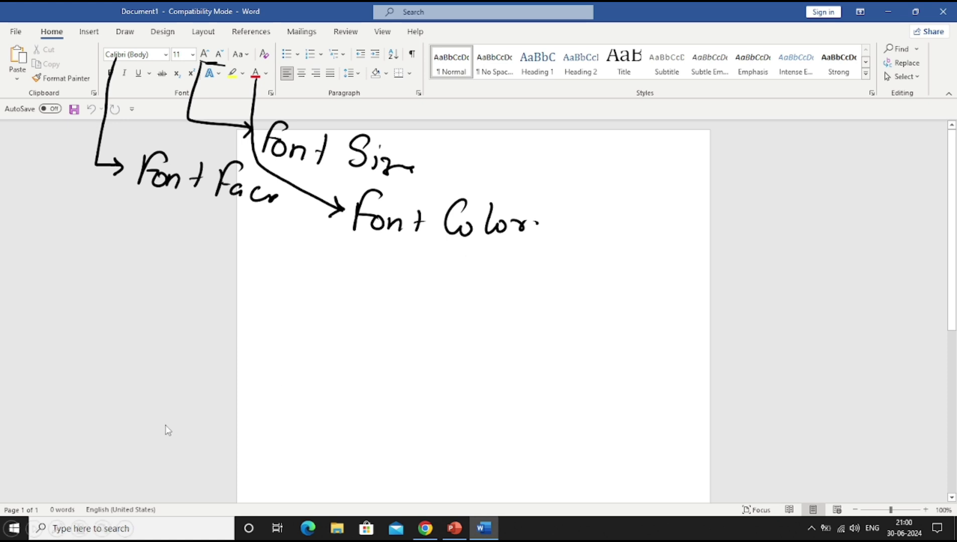
pyautogui.click(69, 530)
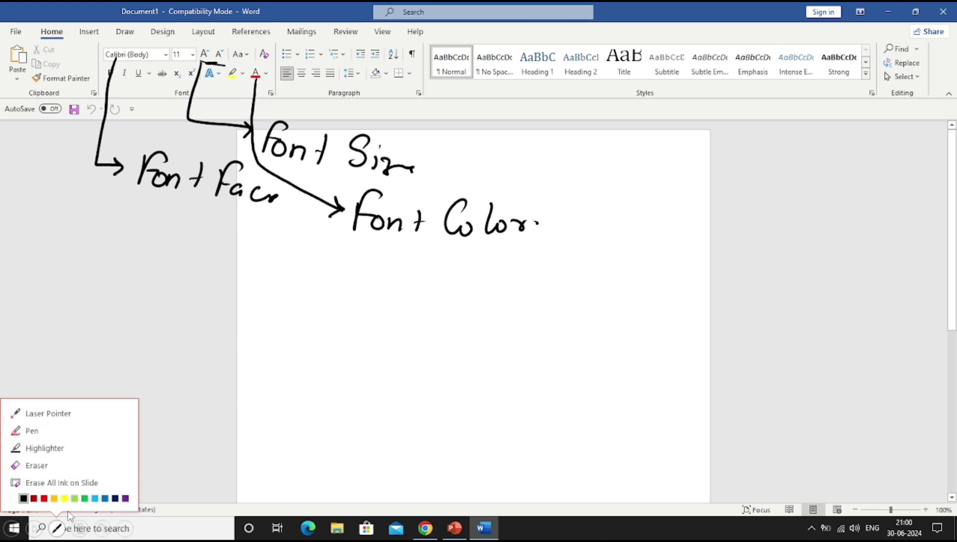
pyautogui.click(75, 484)
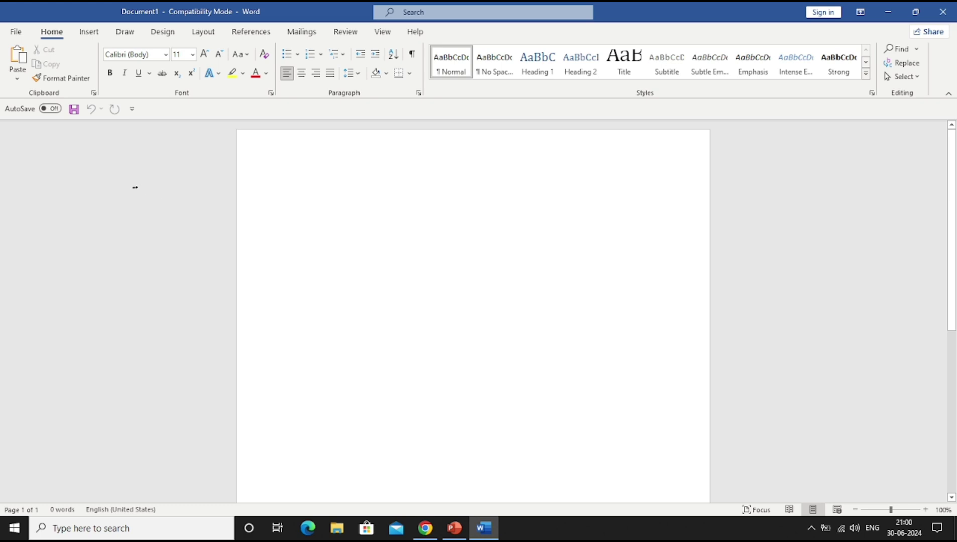
# Handwrite x₂ and x² examples with arrows to the labels 'Subscript' and 'Superscript'
pyautogui.moveTo(134, 187); pyautogui.dragTo(169, 213)
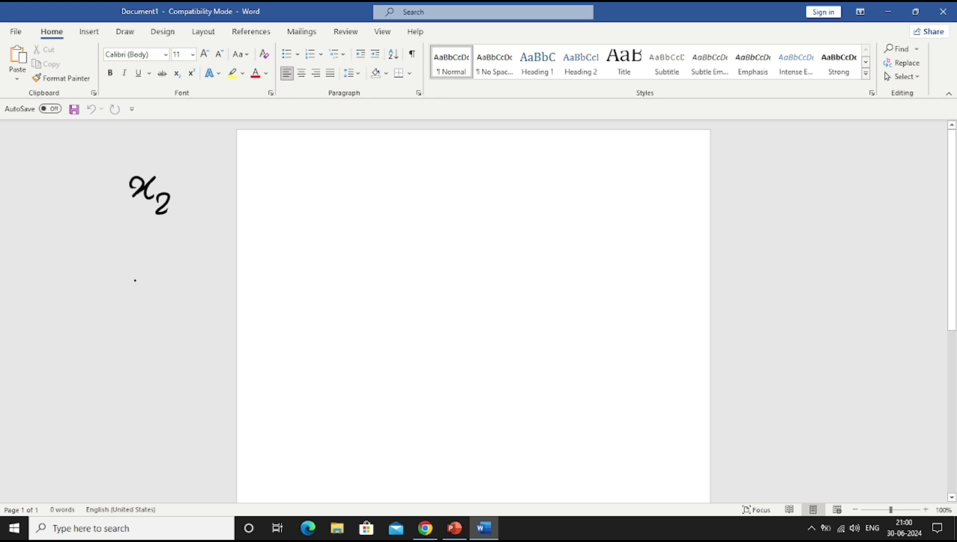
pyautogui.moveTo(128, 277)
pyautogui.mouseDown()
pyautogui.moveTo(128, 293)
pyautogui.moveTo(150, 295)
pyautogui.mouseUp()
pyautogui.moveTo(160, 259); pyautogui.dragTo(160, 267)
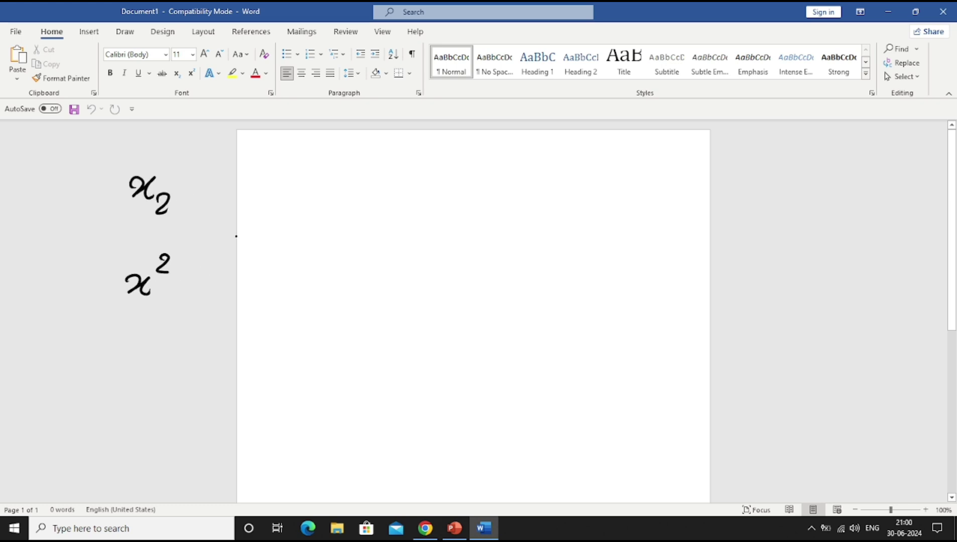
pyautogui.moveTo(207, 188); pyautogui.dragTo(221, 188)
pyautogui.moveTo(213, 180)
pyautogui.mouseDown()
pyautogui.moveTo(235, 196)
pyautogui.moveTo(269, 184)
pyautogui.moveTo(293, 202)
pyautogui.moveTo(336, 186)
pyautogui.moveTo(351, 213)
pyautogui.moveTo(373, 197)
pyautogui.mouseUp()
pyautogui.moveTo(387, 168); pyautogui.dragTo(385, 203)
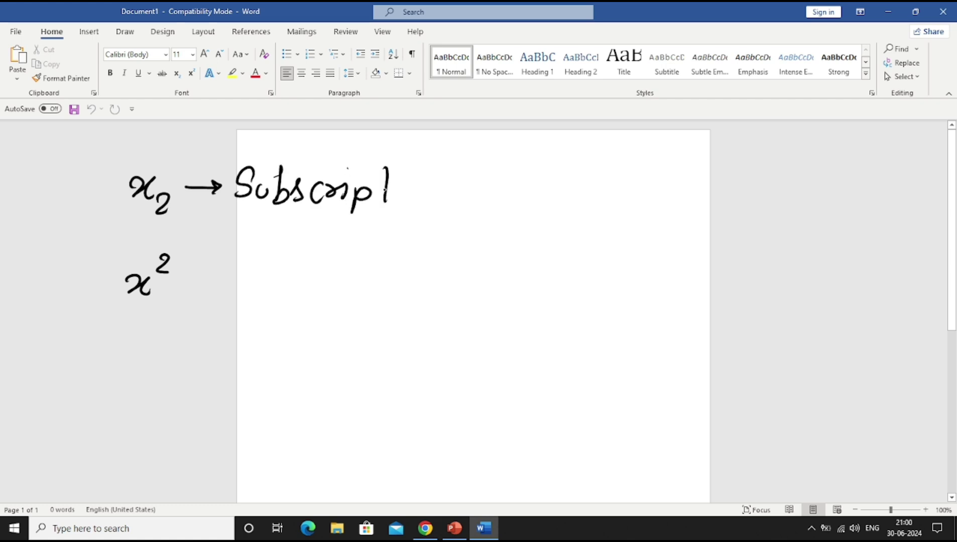
pyautogui.moveTo(190, 283)
pyautogui.mouseDown()
pyautogui.moveTo(218, 281)
pyautogui.moveTo(211, 290)
pyautogui.mouseUp()
pyautogui.moveTo(263, 263)
pyautogui.mouseDown()
pyautogui.moveTo(236, 290)
pyautogui.moveTo(272, 286)
pyautogui.mouseUp()
pyautogui.moveTo(286, 287); pyautogui.dragTo(271, 322)
pyautogui.moveTo(287, 294)
pyautogui.mouseDown()
pyautogui.moveTo(335, 306)
pyautogui.moveTo(347, 297)
pyautogui.moveTo(341, 303)
pyautogui.mouseUp()
pyautogui.moveTo(377, 289)
pyautogui.mouseDown()
pyautogui.moveTo(364, 305)
pyautogui.moveTo(407, 301)
pyautogui.moveTo(402, 334)
pyautogui.mouseUp()
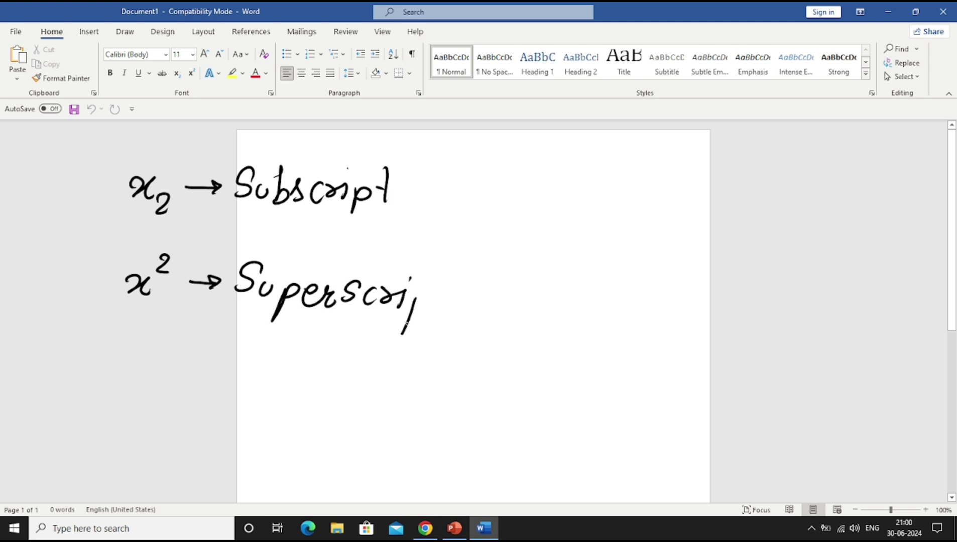
pyautogui.moveTo(406, 299); pyautogui.dragTo(436, 303)
pyautogui.moveTo(454, 275); pyautogui.dragTo(443, 315)
pyautogui.moveTo(440, 299); pyautogui.dragTo(448, 296)
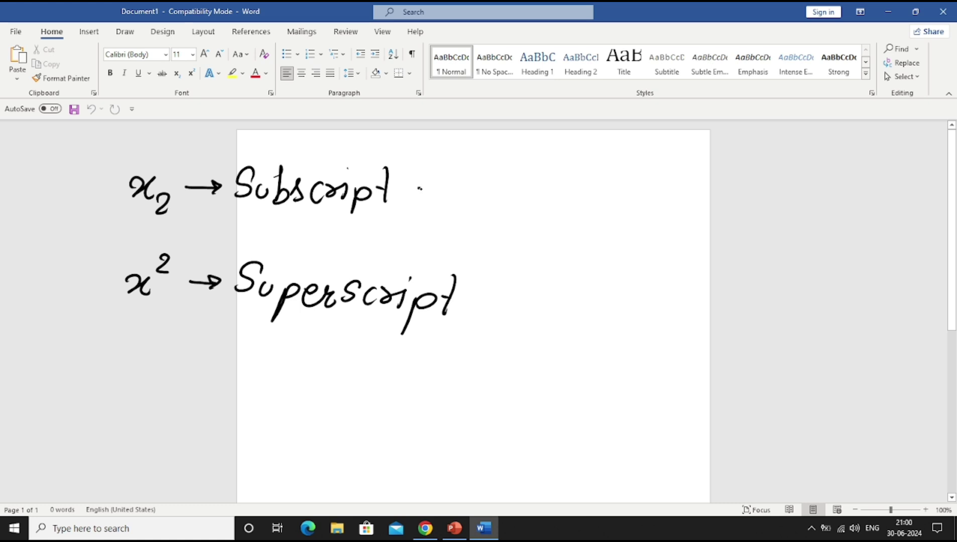
pyautogui.moveTo(420, 189); pyautogui.dragTo(448, 190)
# Handwrite the H2O and a² examples beside the labels
pyautogui.moveTo(497, 169)
pyautogui.mouseDown()
pyautogui.moveTo(497, 203)
pyautogui.moveTo(533, 207)
pyautogui.moveTo(540, 218)
pyautogui.mouseUp()
pyautogui.moveTo(553, 179); pyautogui.dragTo(544, 186)
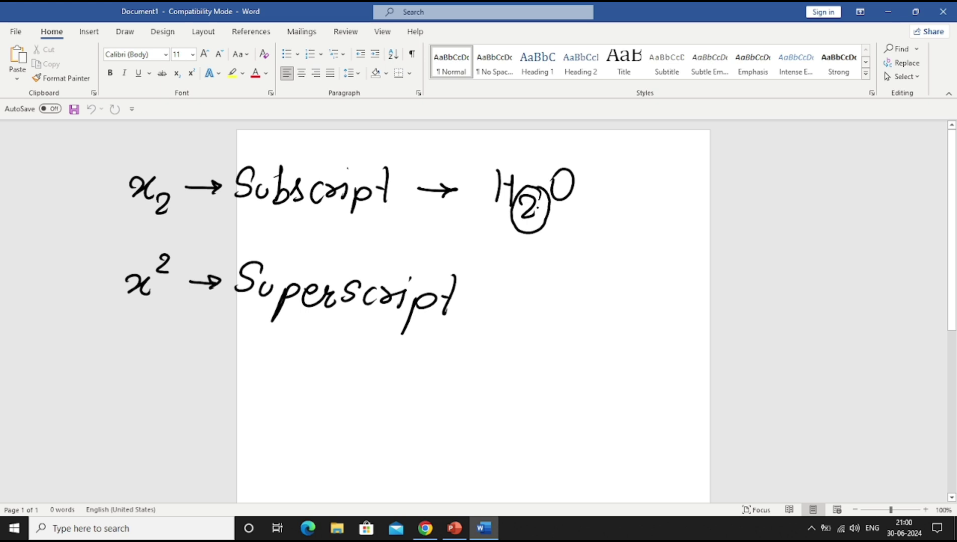
pyautogui.moveTo(457, 311)
pyautogui.mouseDown()
pyautogui.moveTo(492, 311)
pyautogui.moveTo(485, 321)
pyautogui.moveTo(533, 330)
pyautogui.mouseUp()
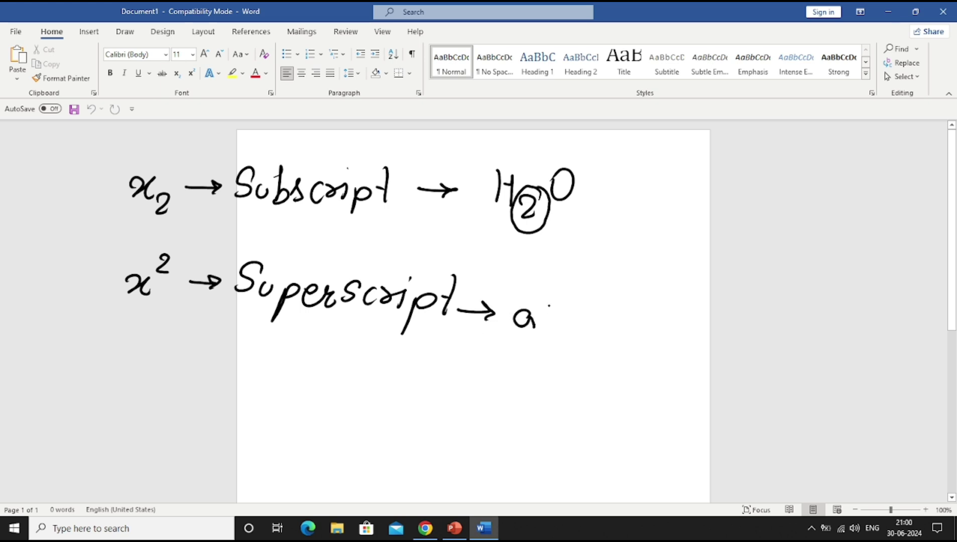
pyautogui.moveTo(541, 293)
pyautogui.mouseDown()
pyautogui.moveTo(554, 306)
pyautogui.moveTo(533, 309)
pyautogui.moveTo(549, 287)
pyautogui.mouseUp()
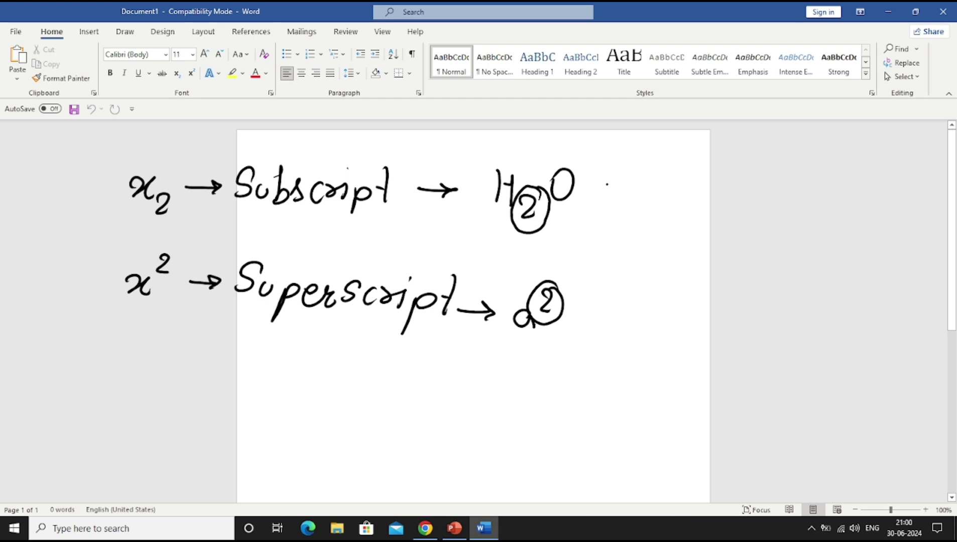
# Handwrite shortcuts Ctrl+= after H2O and Ctrl+Shift++ after a², then advance the show
pyautogui.moveTo(594, 186); pyautogui.dragTo(664, 203)
pyautogui.moveTo(684, 170)
pyautogui.mouseDown()
pyautogui.moveTo(677, 204)
pyautogui.moveTo(698, 184)
pyautogui.moveTo(703, 203)
pyautogui.moveTo(740, 191)
pyautogui.mouseUp()
pyautogui.moveTo(730, 182); pyautogui.dragTo(726, 203)
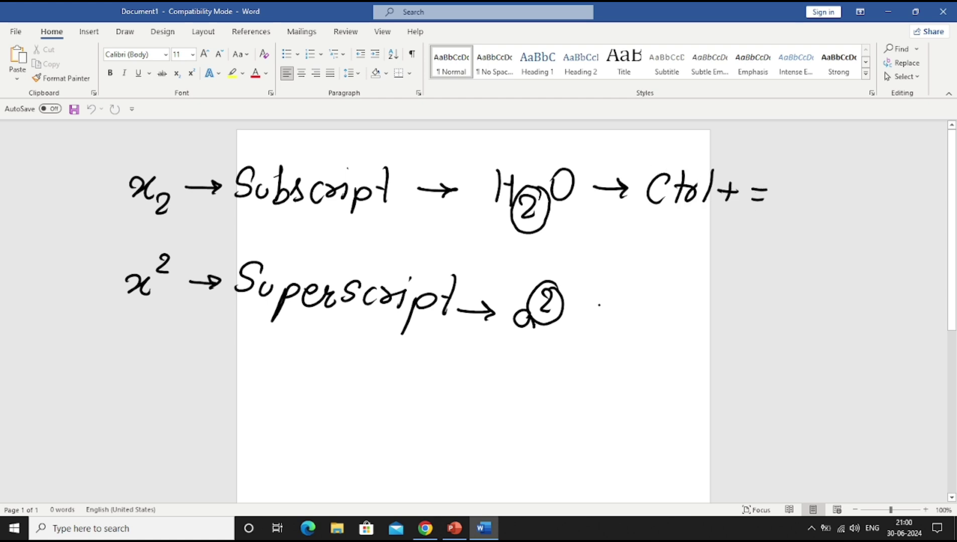
pyautogui.moveTo(594, 303); pyautogui.dragTo(630, 303)
pyautogui.moveTo(620, 296); pyautogui.dragTo(662, 318)
pyautogui.moveTo(693, 287); pyautogui.dragTo(684, 318)
pyautogui.moveTo(681, 303)
pyautogui.mouseDown()
pyautogui.moveTo(707, 301)
pyautogui.moveTo(712, 316)
pyautogui.mouseUp()
pyautogui.moveTo(770, 296)
pyautogui.mouseDown()
pyautogui.moveTo(749, 317)
pyautogui.moveTo(796, 320)
pyautogui.mouseUp()
pyautogui.moveTo(817, 295)
pyautogui.mouseDown()
pyautogui.moveTo(804, 321)
pyautogui.moveTo(810, 347)
pyautogui.moveTo(829, 328)
pyautogui.mouseUp()
pyautogui.moveTo(826, 315); pyautogui.dragTo(861, 313)
pyautogui.moveTo(854, 307); pyautogui.dragTo(860, 314)
pyautogui.moveTo(874, 317); pyautogui.dragTo(888, 313)
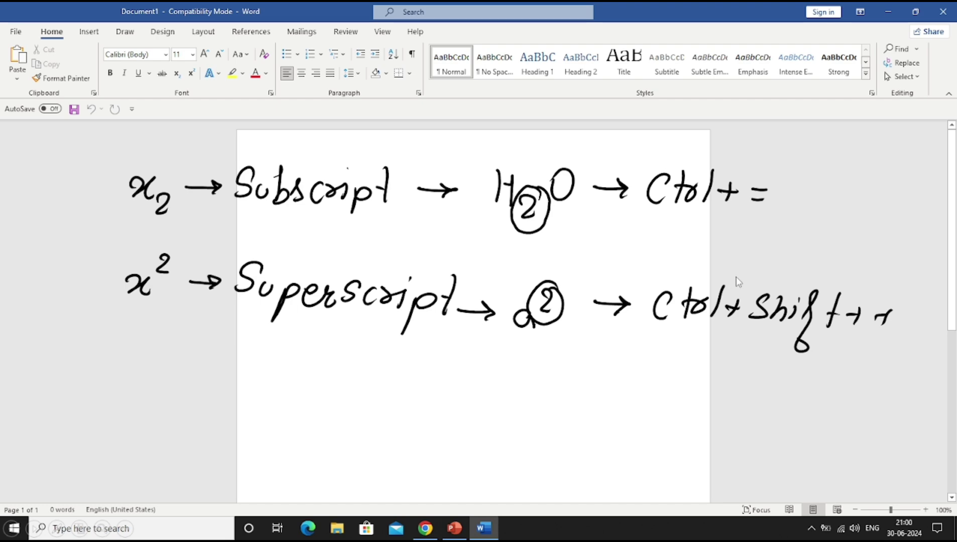
pyautogui.press('b')
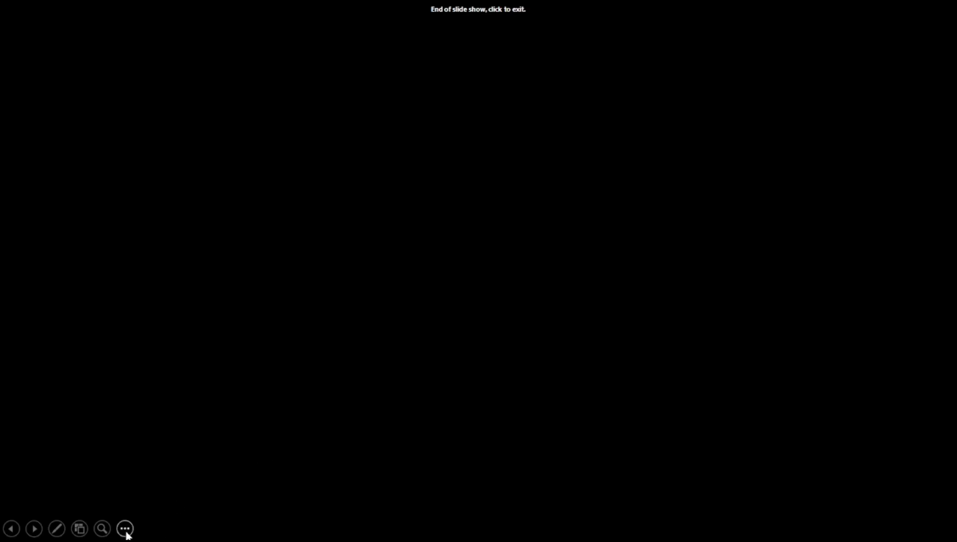
# End the slide show and answer the prompt about keeping the ink
pyautogui.click(125, 528)
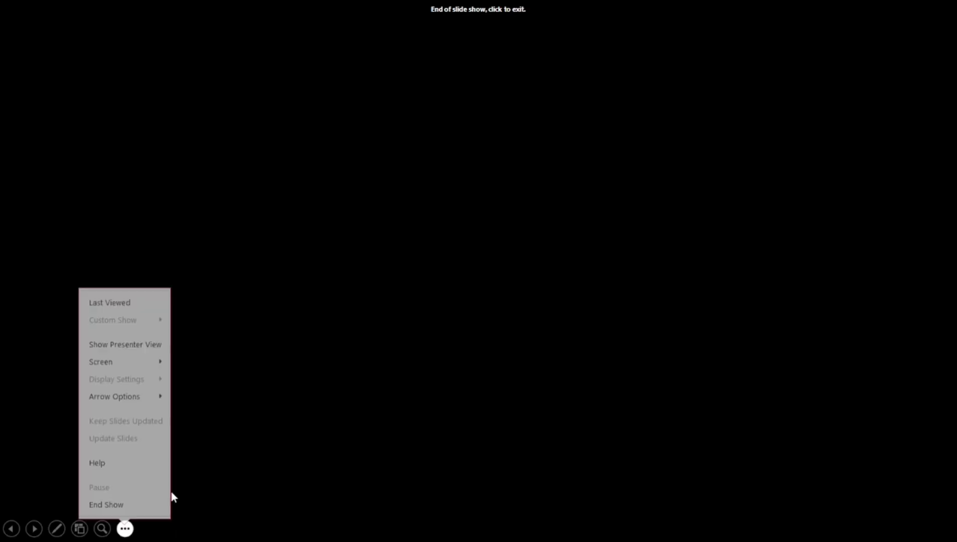
pyautogui.click(218, 491)
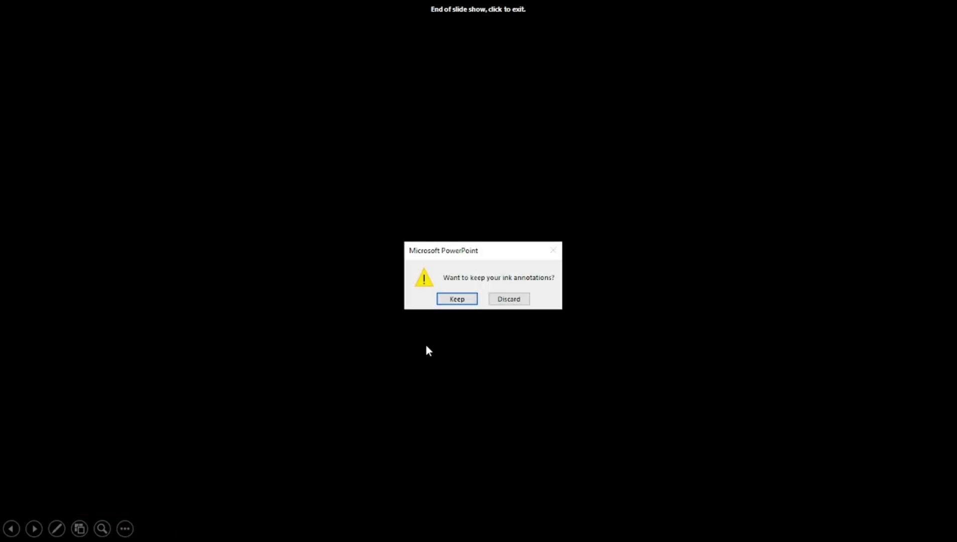
pyautogui.click(509, 299)
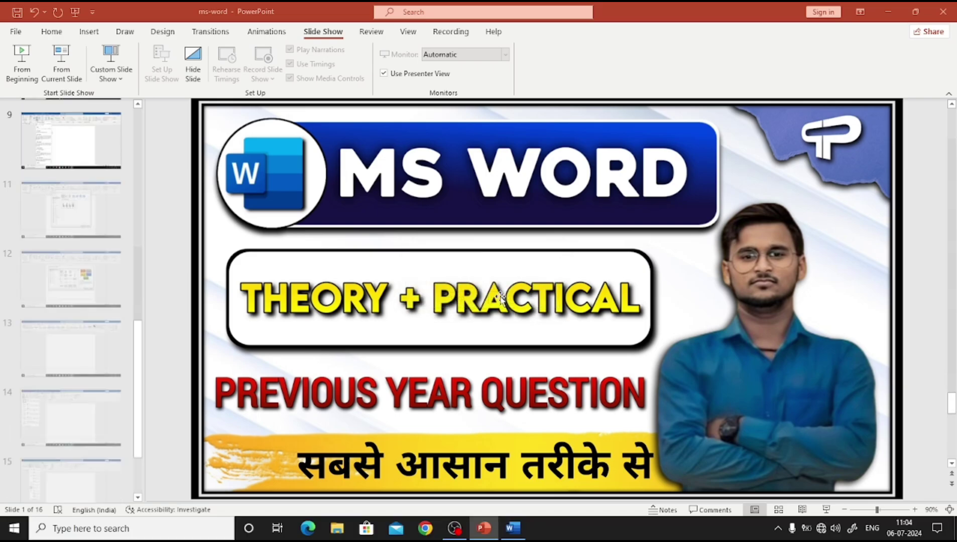
# Scroll the slide thumbnails up and switch to the Word document
pyautogui.scroll(1, 47, 179)
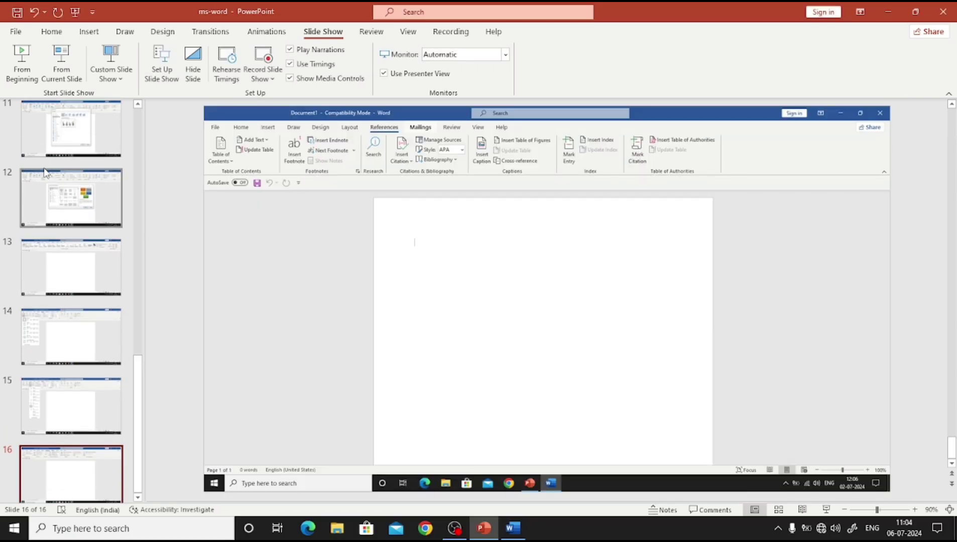
pyautogui.scroll(3, 46, 177)
pyautogui.scroll(3, 47, 175)
pyautogui.scroll(2, 46, 174)
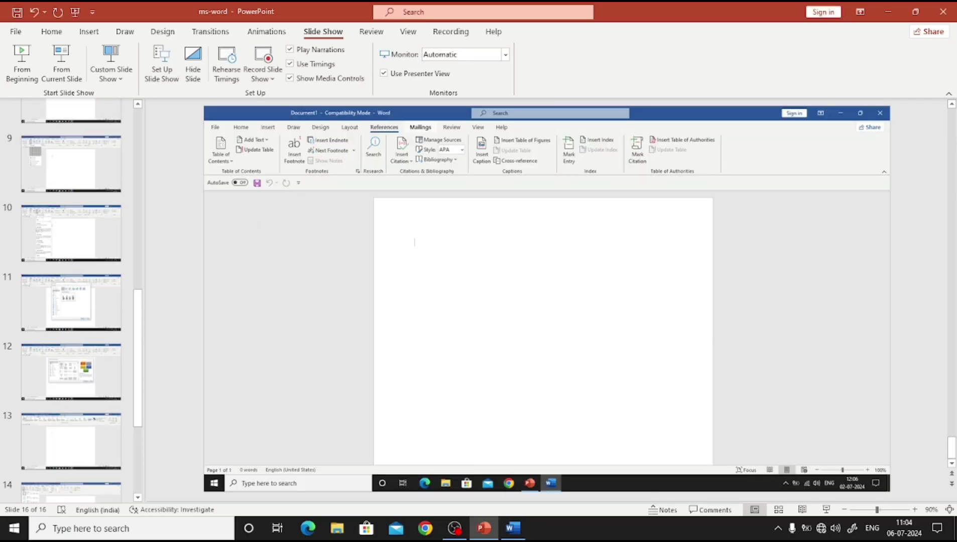
pyautogui.click(521, 535)
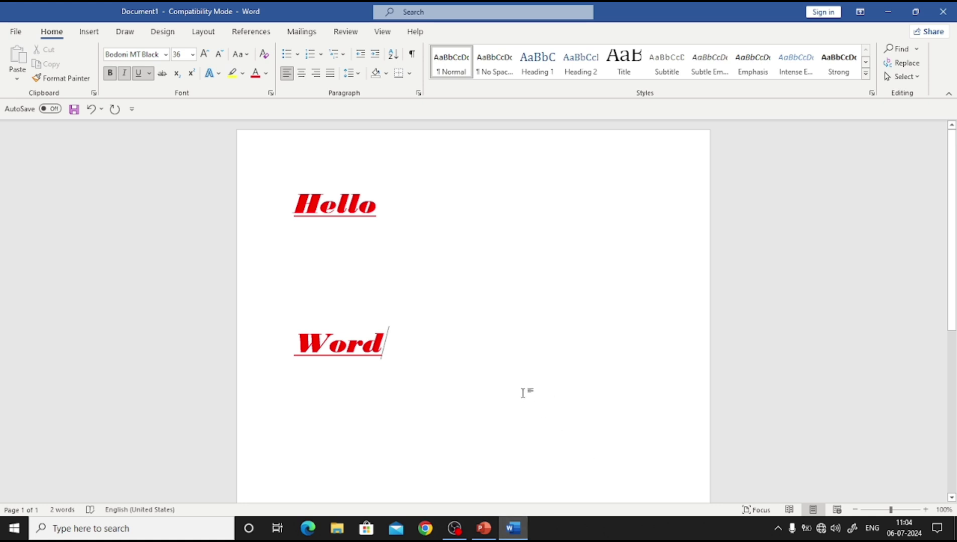
# Type H2O on a new line below 'Word', removing underline and italics and colouring it black
pyautogui.press('Return')
pyautogui.write('H2O')
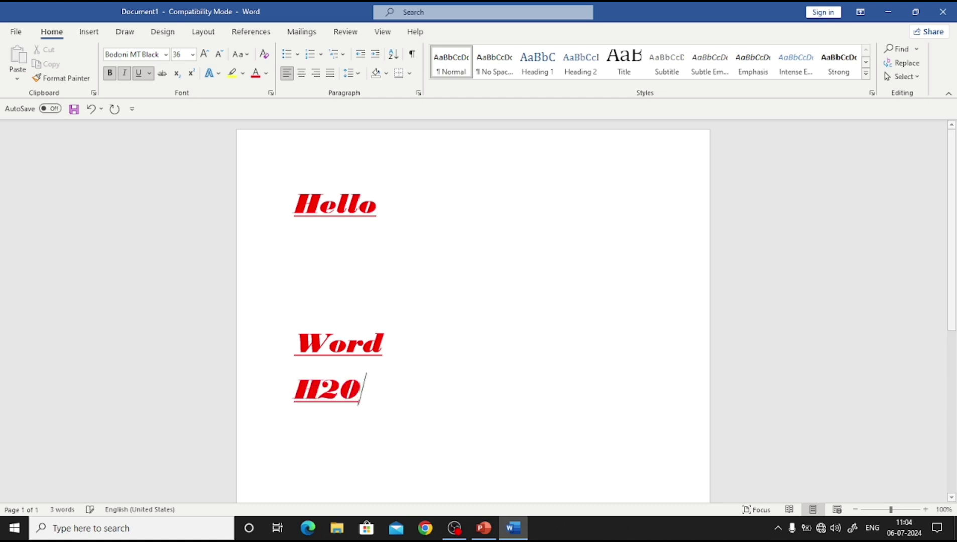
pyautogui.tripleClick(325, 389)
pyautogui.click(138, 74)
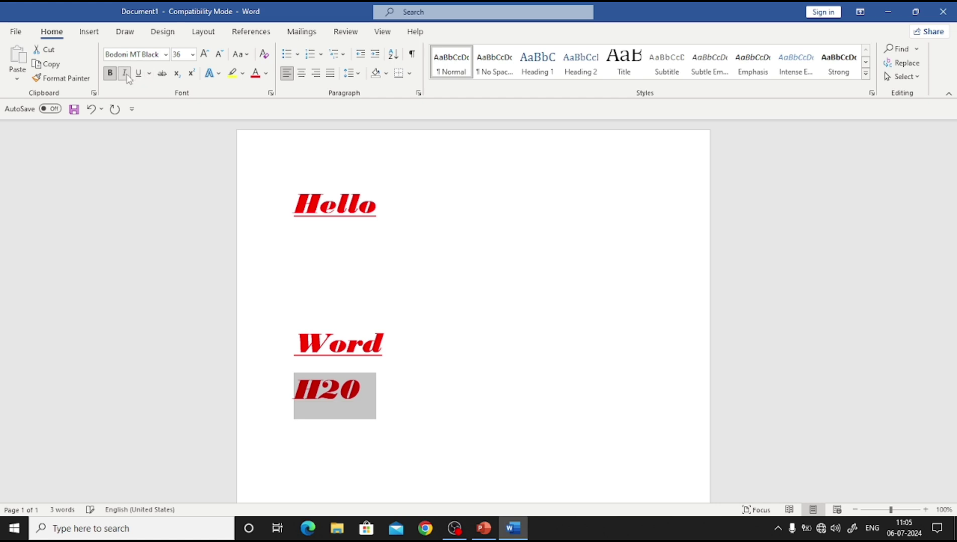
pyautogui.click(125, 73)
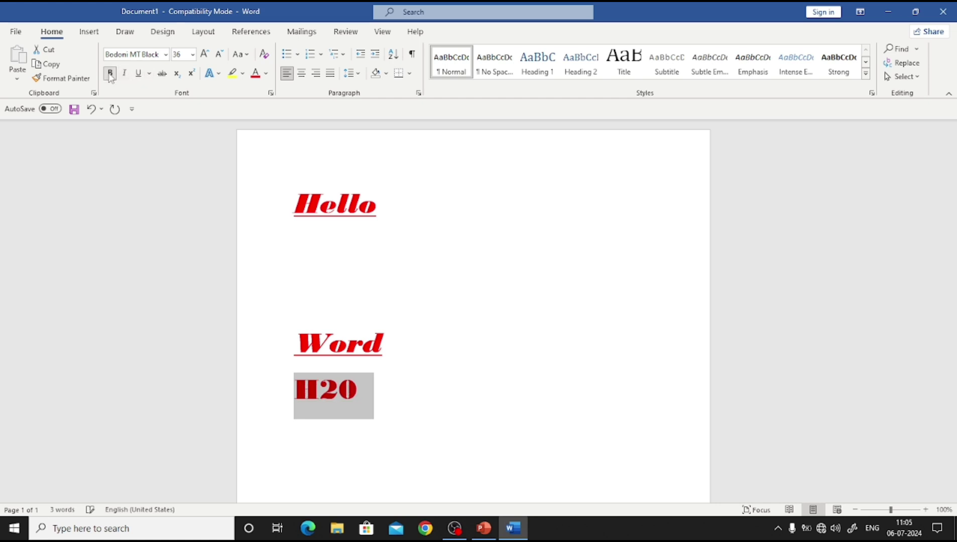
pyautogui.click(266, 75)
pyautogui.click(271, 124)
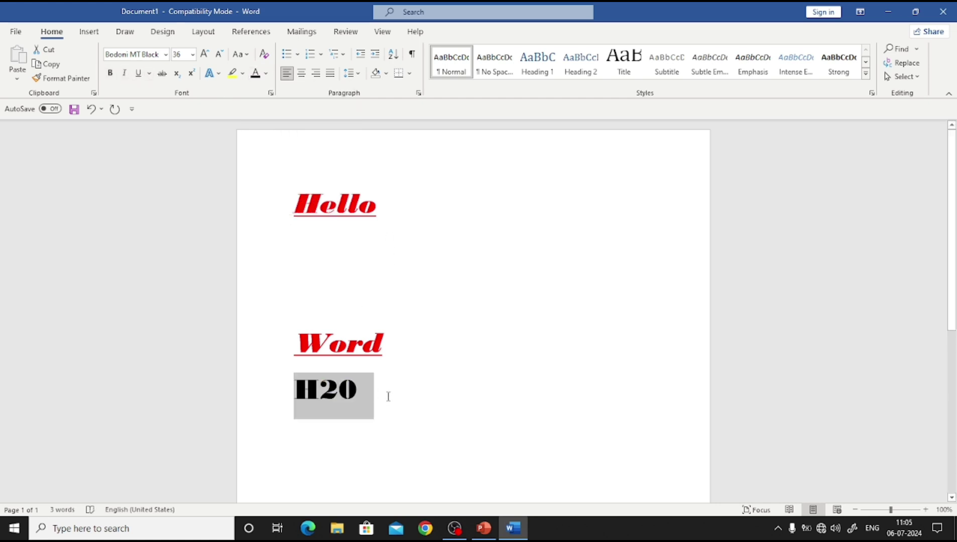
pyautogui.click(358, 386)
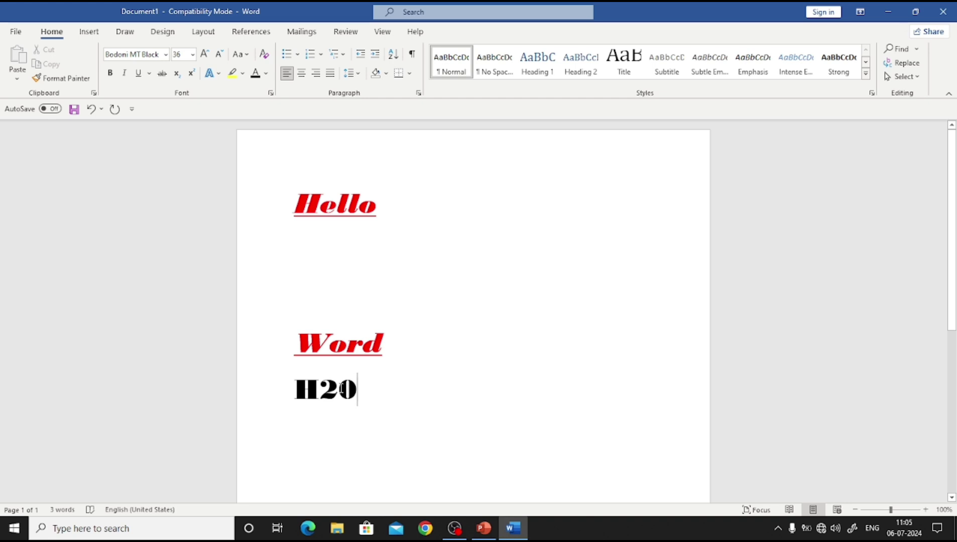
# Make the 2 in H2O a subscript
pyautogui.moveTo(320, 390); pyautogui.dragTo(338, 389)
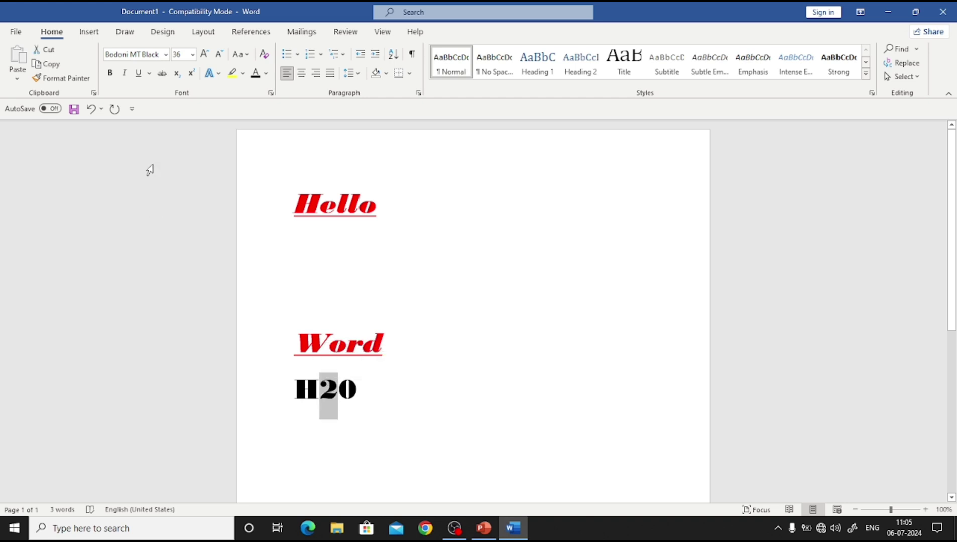
pyautogui.click(177, 75)
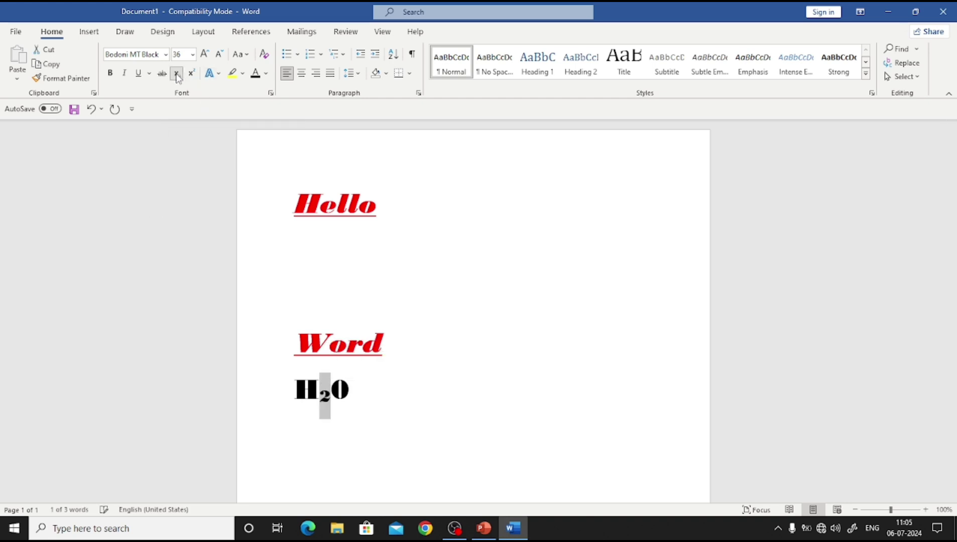
pyautogui.click(420, 430)
# Add a new line reading A² with a superscript 2, then return to PowerPoint
pyautogui.click(427, 396)
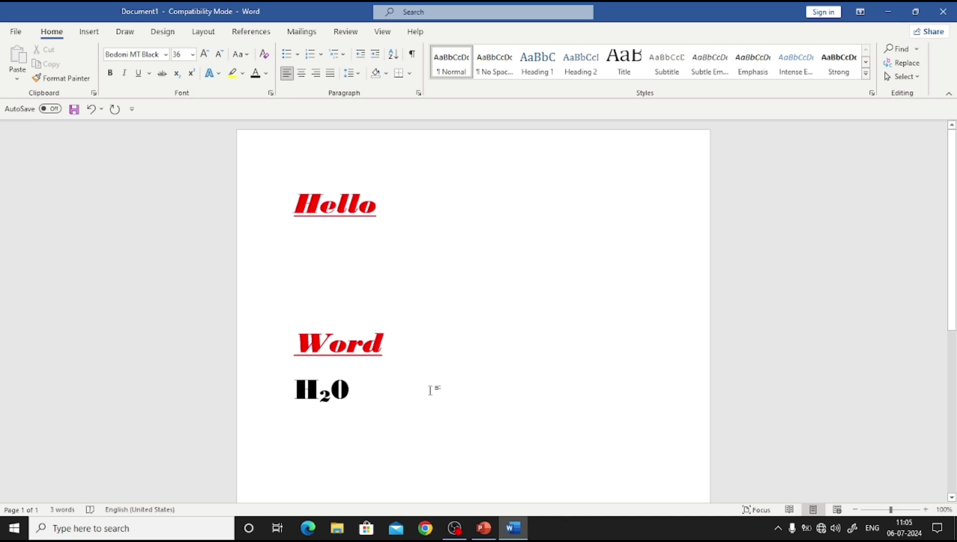
pyautogui.press('Return')
pyautogui.press('Return')
pyautogui.write('Aa2')
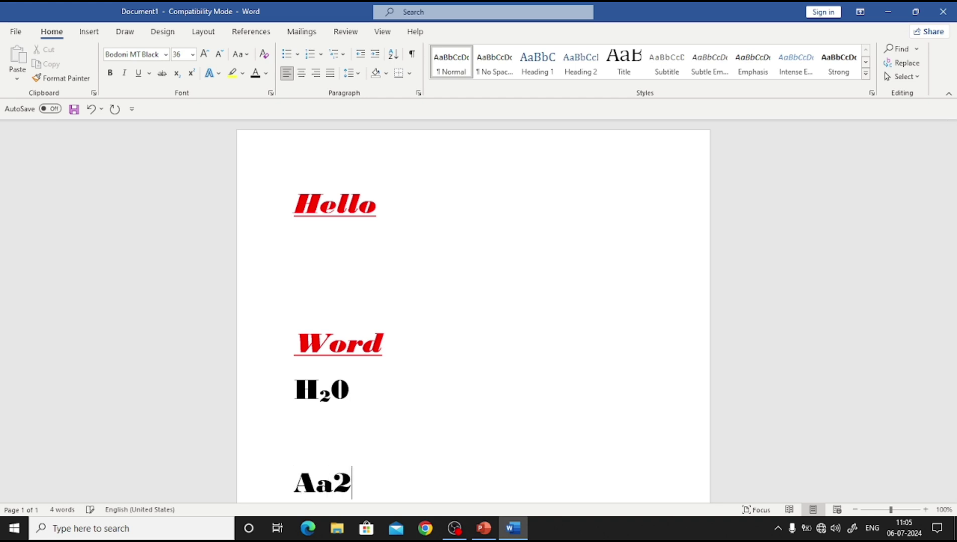
pyautogui.press('BackSpace')
pyautogui.press('BackSpace')
pyautogui.write('2')
pyautogui.tripleClick(360, 493)
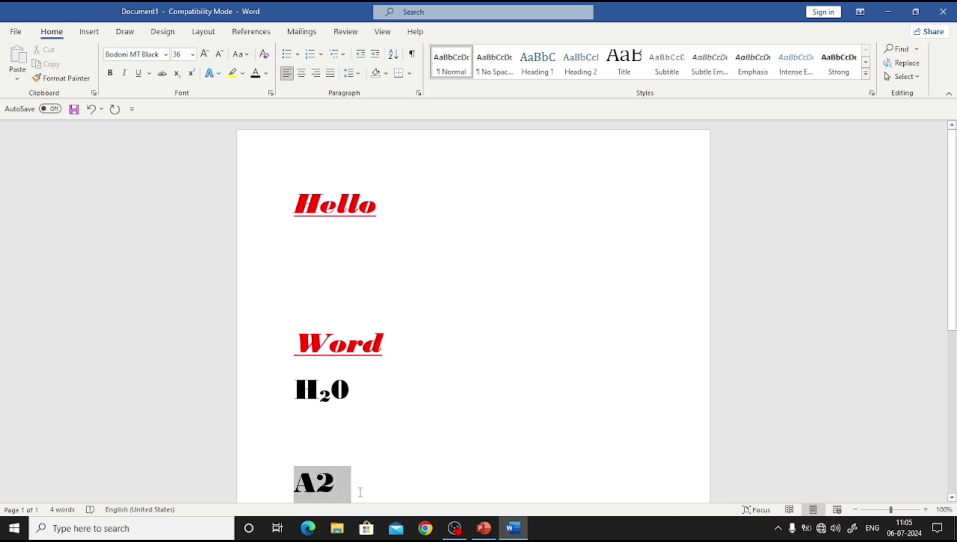
pyautogui.moveTo(333, 466); pyautogui.dragTo(317, 472)
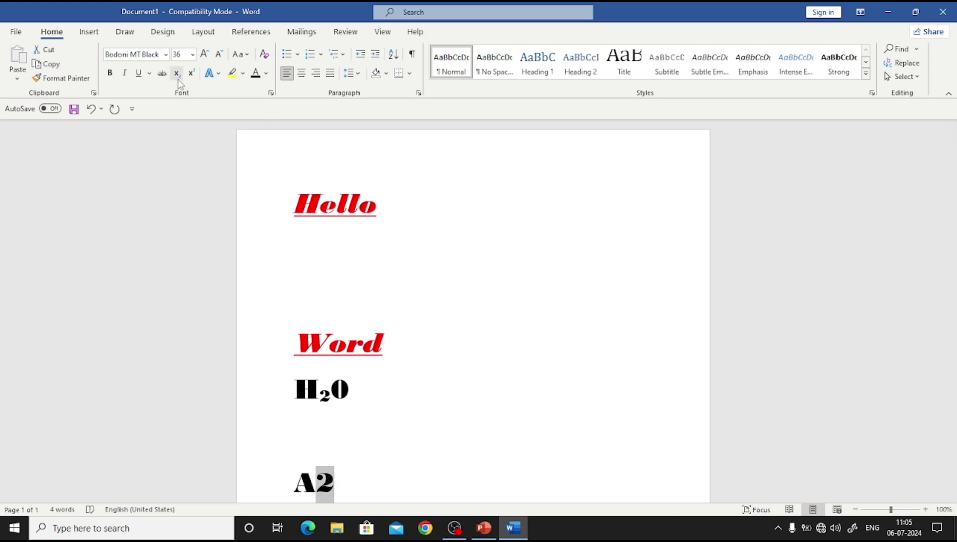
pyautogui.click(191, 75)
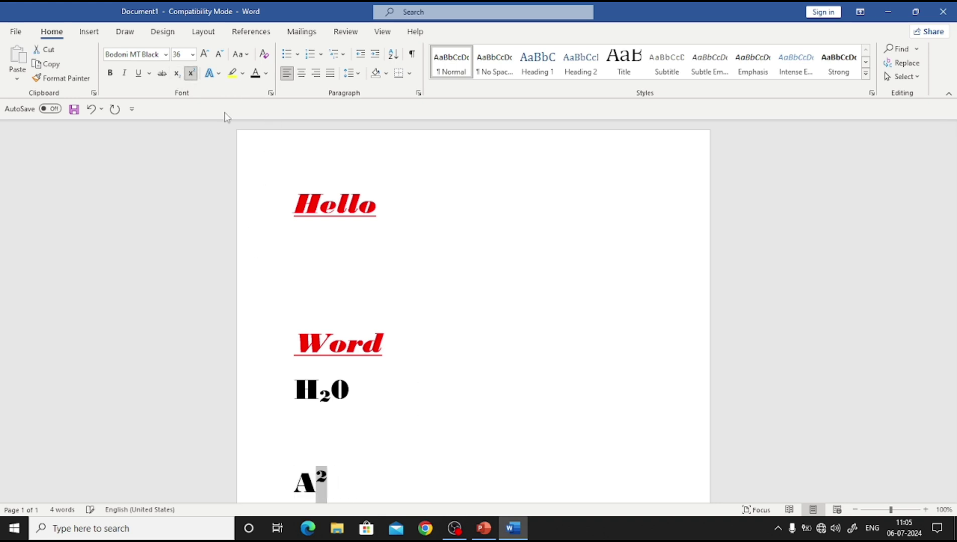
pyautogui.click(386, 497)
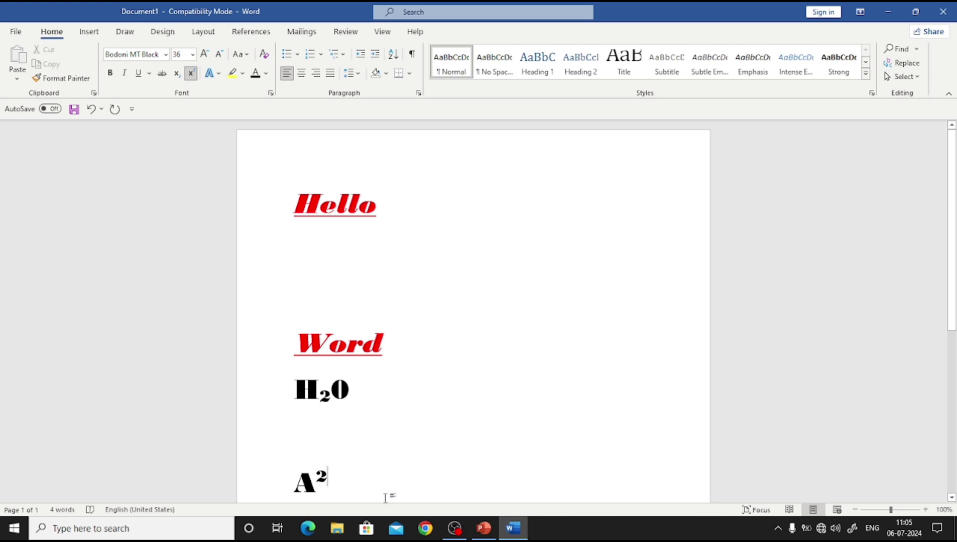
pyautogui.click(484, 528)
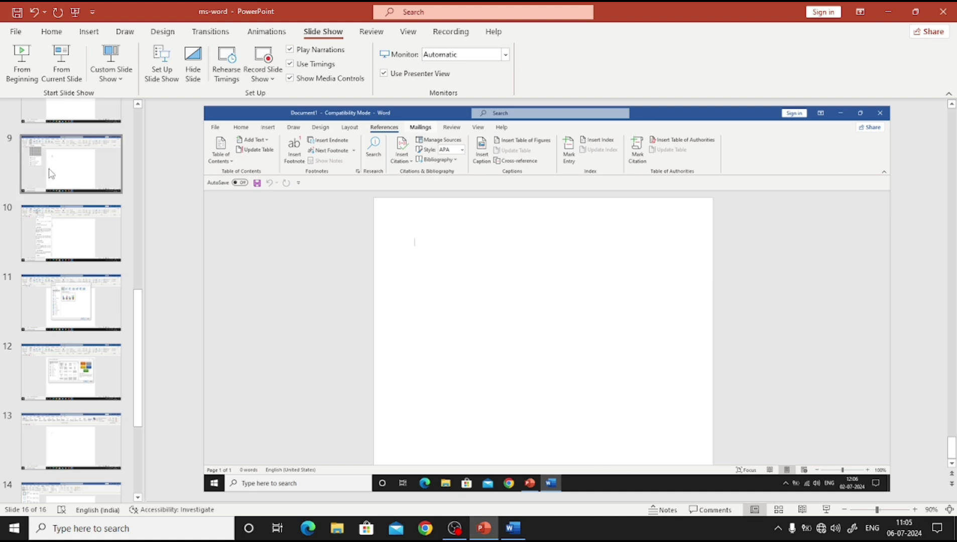
# Start the slide show from slide 7, then end it from the right-click menu
pyautogui.scroll(2, 53, 179)
pyautogui.scroll(2, 61, 201)
pyautogui.click(70, 223)
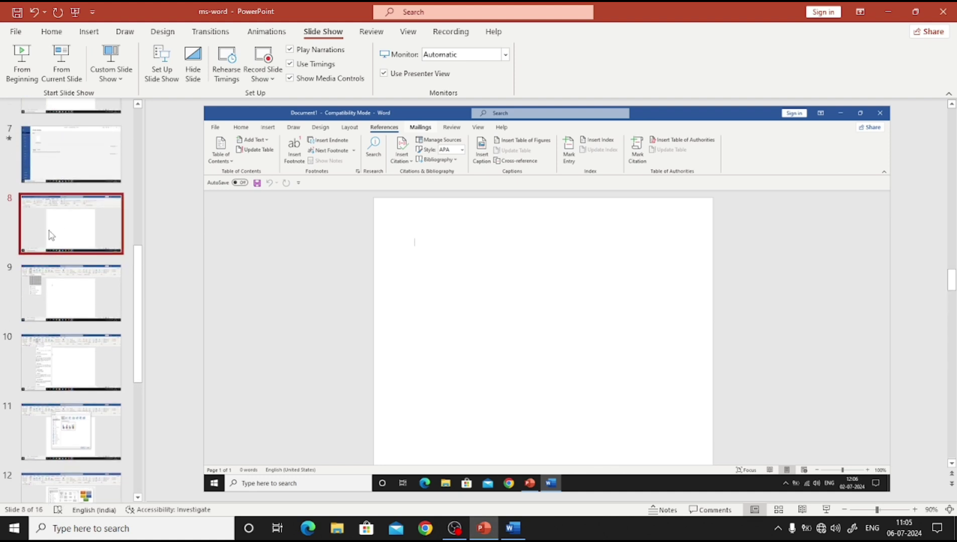
pyautogui.click(98, 146)
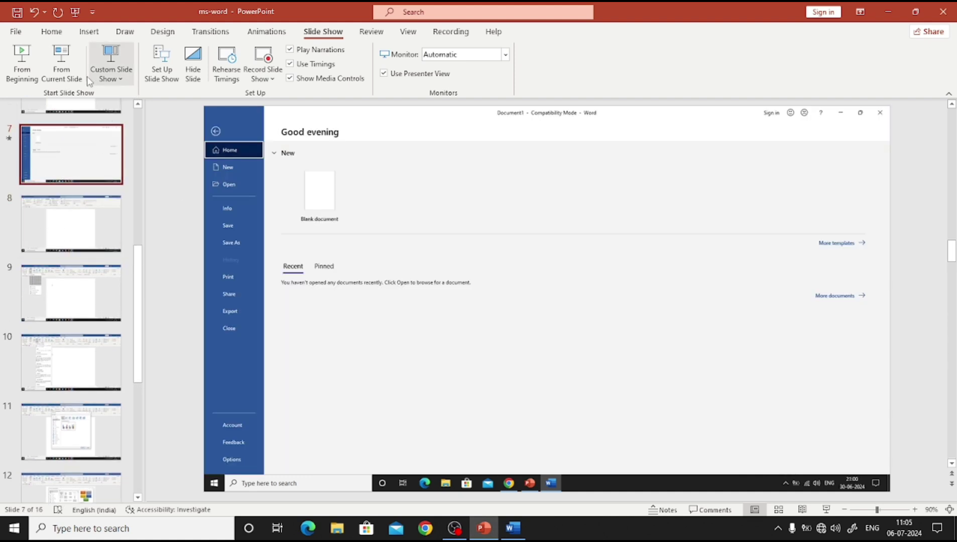
pyautogui.click(73, 74)
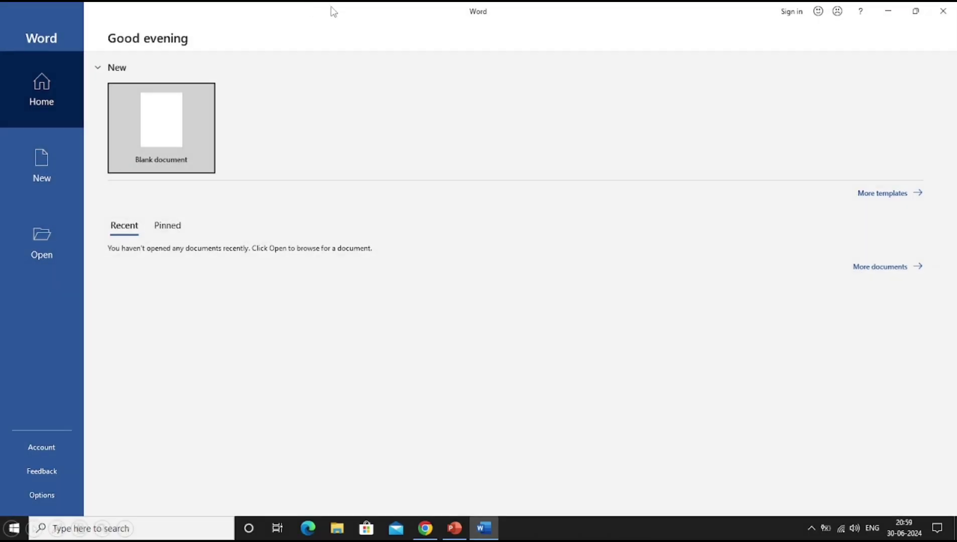
pyautogui.rightClick(331, 59)
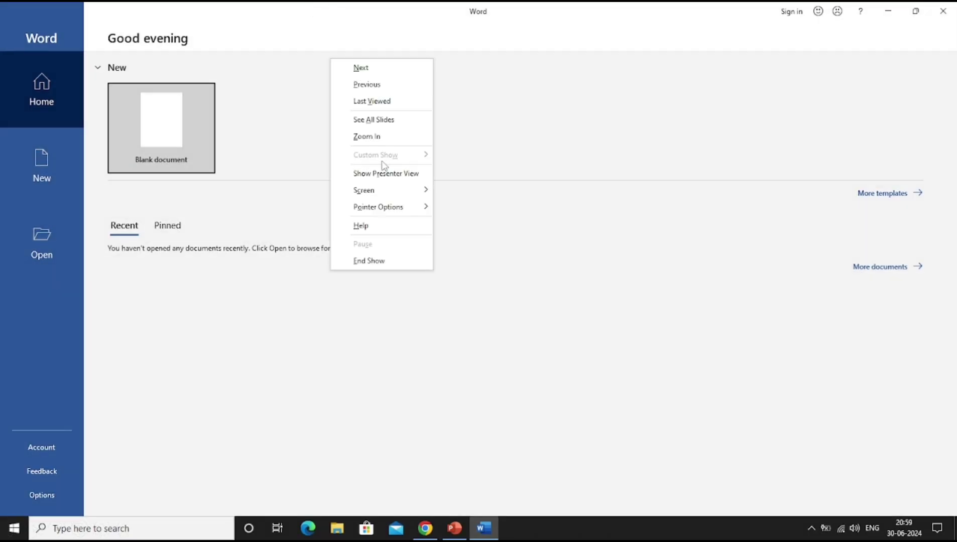
pyautogui.click(380, 261)
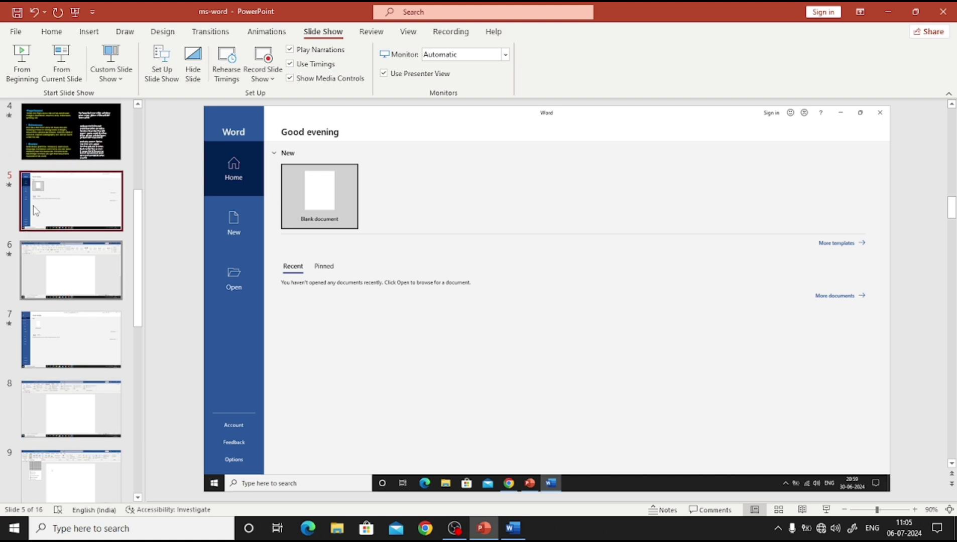
# Restart the slide show from slide 6
pyautogui.scroll(-1, 55, 226)
pyautogui.click(65, 239)
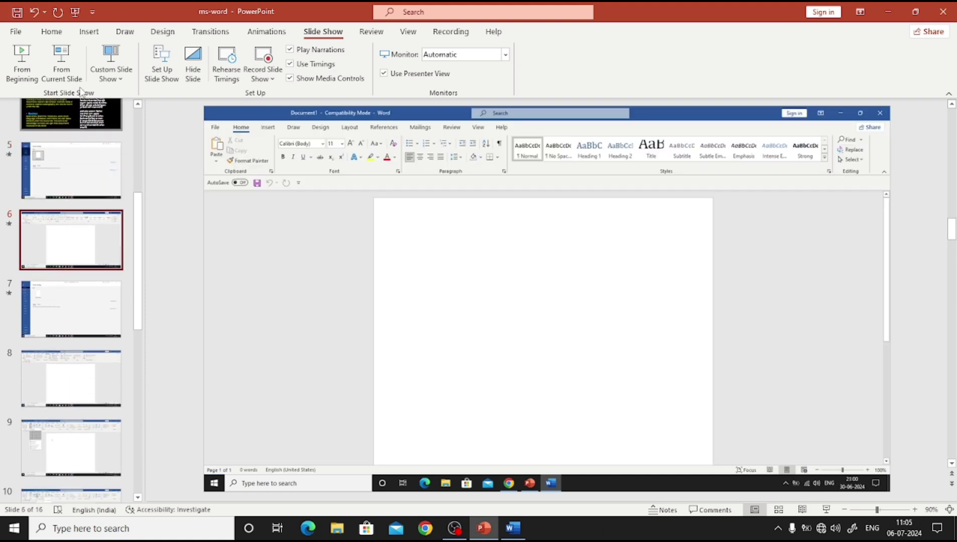
pyautogui.click(61, 64)
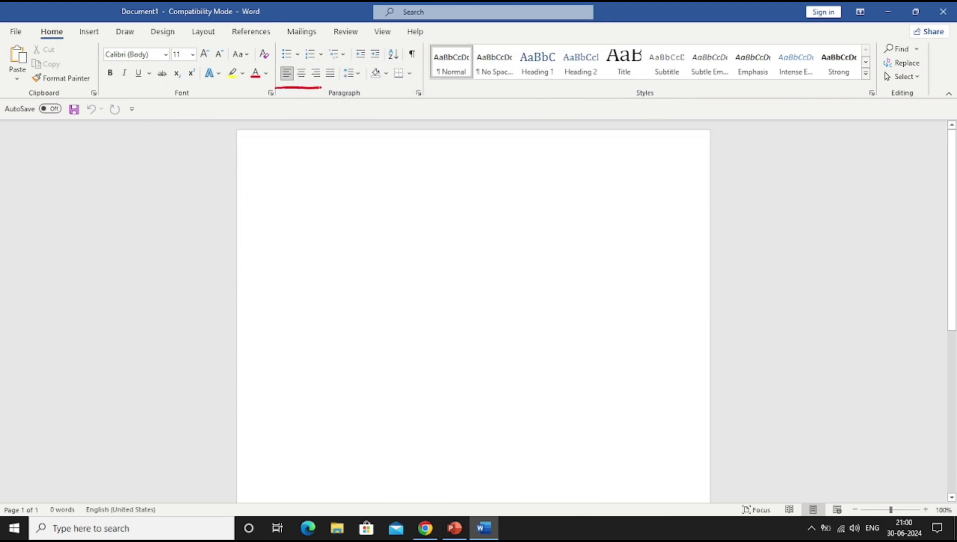
# Ink an arrow with 'Alignment' and '4 types' in red on the slide
pyautogui.moveTo(296, 89)
pyautogui.mouseDown()
pyautogui.moveTo(289, 159)
pyautogui.moveTo(341, 181)
pyautogui.moveTo(340, 166)
pyautogui.mouseUp()
pyautogui.moveTo(360, 146)
pyautogui.mouseDown()
pyautogui.moveTo(354, 171)
pyautogui.moveTo(391, 170)
pyautogui.moveTo(369, 207)
pyautogui.mouseUp()
pyautogui.click(402, 166)
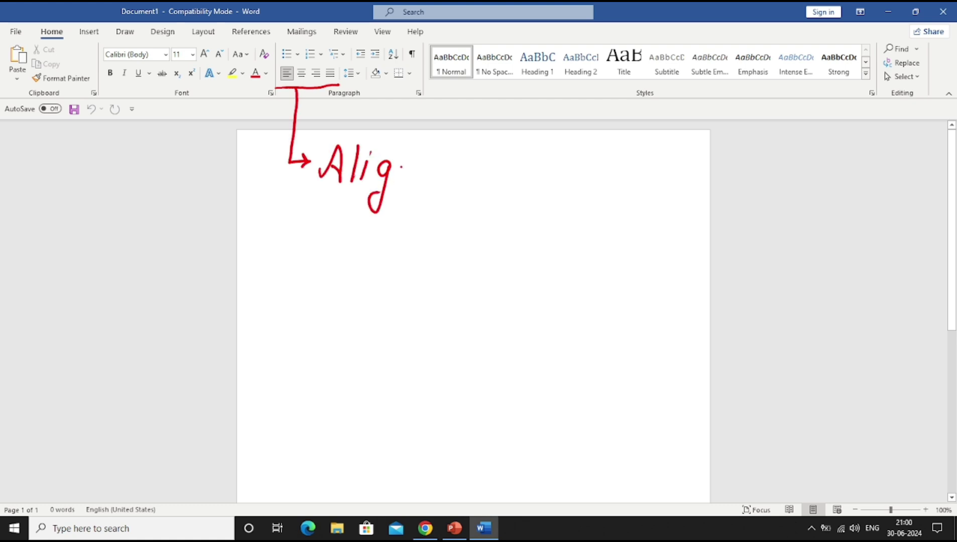
pyautogui.moveTo(408, 170); pyautogui.dragTo(411, 182)
pyautogui.moveTo(415, 167)
pyautogui.mouseDown()
pyautogui.moveTo(458, 187)
pyautogui.moveTo(491, 187)
pyautogui.mouseUp()
pyautogui.moveTo(497, 145); pyautogui.dragTo(490, 188)
pyautogui.moveTo(483, 174); pyautogui.dragTo(492, 170)
pyautogui.moveTo(311, 225)
pyautogui.mouseDown()
pyautogui.moveTo(307, 241)
pyautogui.moveTo(328, 256)
pyautogui.mouseUp()
pyautogui.moveTo(324, 246)
pyautogui.mouseDown()
pyautogui.moveTo(354, 243)
pyautogui.moveTo(331, 276)
pyautogui.moveTo(354, 274)
pyautogui.moveTo(384, 246)
pyautogui.mouseUp()
pyautogui.moveTo(378, 253)
pyautogui.mouseDown()
pyautogui.moveTo(398, 243)
pyautogui.moveTo(401, 260)
pyautogui.moveTo(448, 251)
pyautogui.mouseUp()
pyautogui.click(437, 246)
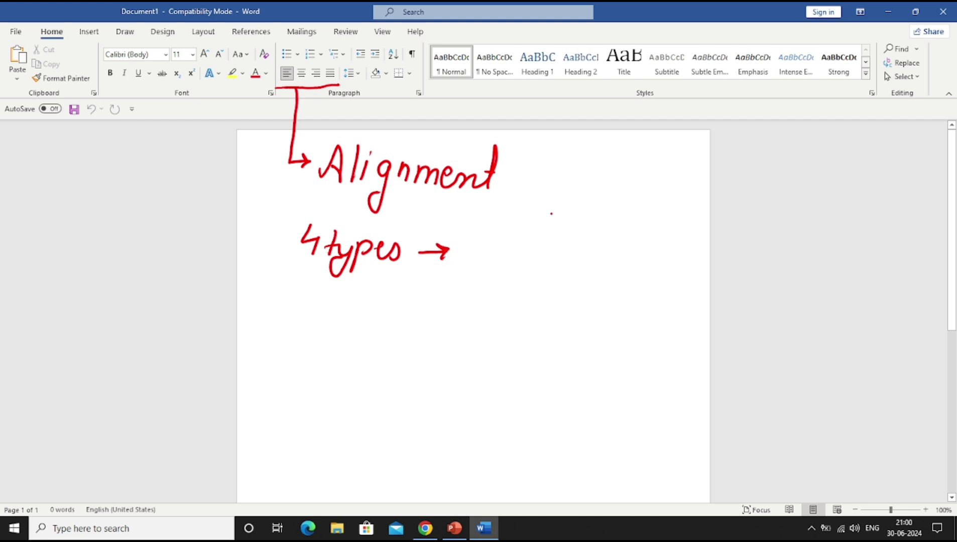
# Hand-write the four alignment names: Left Alignment, Right Alignment, Center and Justify
pyautogui.moveTo(464, 210)
pyautogui.mouseDown()
pyautogui.moveTo(473, 232)
pyautogui.moveTo(490, 219)
pyautogui.moveTo(492, 258)
pyautogui.mouseUp()
pyautogui.moveTo(526, 204)
pyautogui.mouseDown()
pyautogui.moveTo(517, 244)
pyautogui.moveTo(519, 224)
pyautogui.moveTo(564, 237)
pyautogui.mouseUp()
pyautogui.moveTo(547, 226)
pyautogui.mouseDown()
pyautogui.moveTo(564, 221)
pyautogui.moveTo(571, 241)
pyautogui.mouseUp()
pyautogui.moveTo(585, 221)
pyautogui.mouseDown()
pyautogui.moveTo(580, 241)
pyautogui.moveTo(597, 231)
pyautogui.moveTo(590, 262)
pyautogui.moveTo(678, 227)
pyautogui.moveTo(698, 240)
pyautogui.mouseUp()
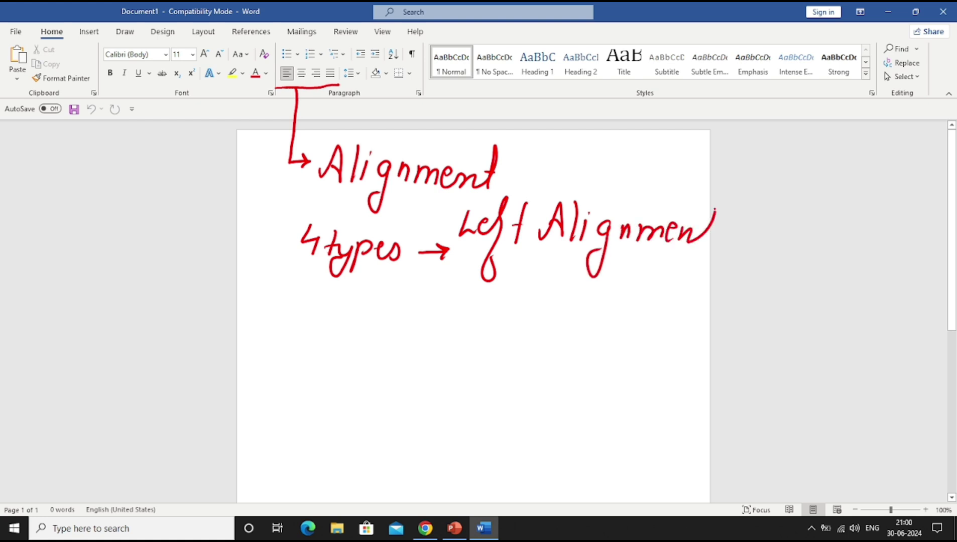
pyautogui.moveTo(715, 203); pyautogui.dragTo(708, 244)
pyautogui.moveTo(699, 230); pyautogui.dragTo(718, 226)
pyautogui.moveTo(467, 317)
pyautogui.mouseDown()
pyautogui.moveTo(485, 279)
pyautogui.moveTo(507, 319)
pyautogui.moveTo(485, 359)
pyautogui.mouseUp()
pyautogui.moveTo(524, 297)
pyautogui.mouseDown()
pyautogui.moveTo(531, 325)
pyautogui.moveTo(595, 327)
pyautogui.moveTo(595, 312)
pyautogui.mouseUp()
pyautogui.moveTo(611, 292)
pyautogui.mouseDown()
pyautogui.moveTo(607, 329)
pyautogui.moveTo(634, 356)
pyautogui.moveTo(618, 374)
pyautogui.mouseUp()
pyautogui.moveTo(651, 334)
pyautogui.mouseDown()
pyautogui.moveTo(664, 319)
pyautogui.moveTo(708, 329)
pyautogui.mouseUp()
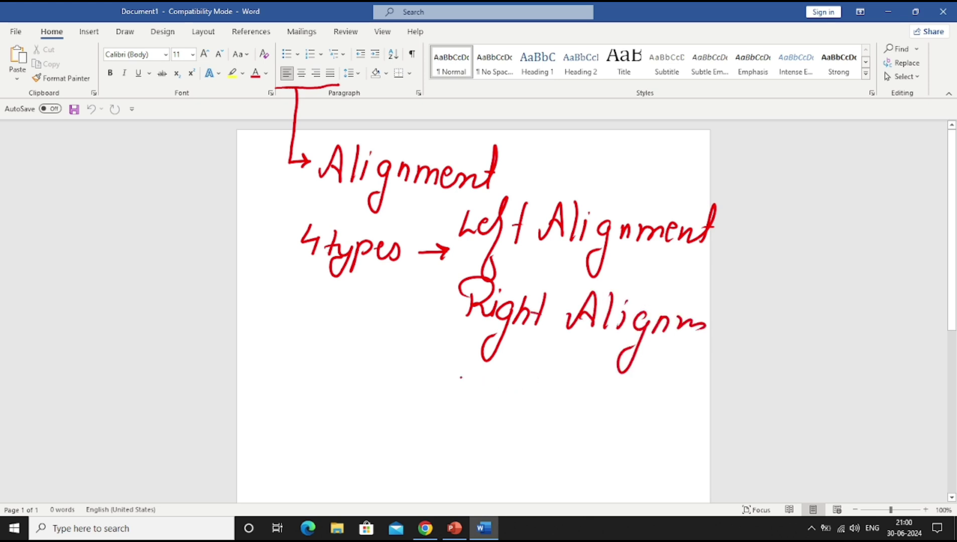
pyautogui.moveTo(472, 376)
pyautogui.mouseDown()
pyautogui.moveTo(475, 411)
pyautogui.moveTo(509, 405)
pyautogui.mouseUp()
pyautogui.moveTo(520, 365); pyautogui.dragTo(512, 397)
pyautogui.moveTo(458, 437)
pyautogui.mouseDown()
pyautogui.moveTo(494, 437)
pyautogui.moveTo(461, 472)
pyautogui.moveTo(503, 467)
pyautogui.mouseUp()
pyautogui.moveTo(528, 435)
pyautogui.mouseDown()
pyautogui.moveTo(527, 507)
pyautogui.moveTo(538, 481)
pyautogui.mouseUp()
pyautogui.moveTo(550, 447); pyautogui.dragTo(573, 477)
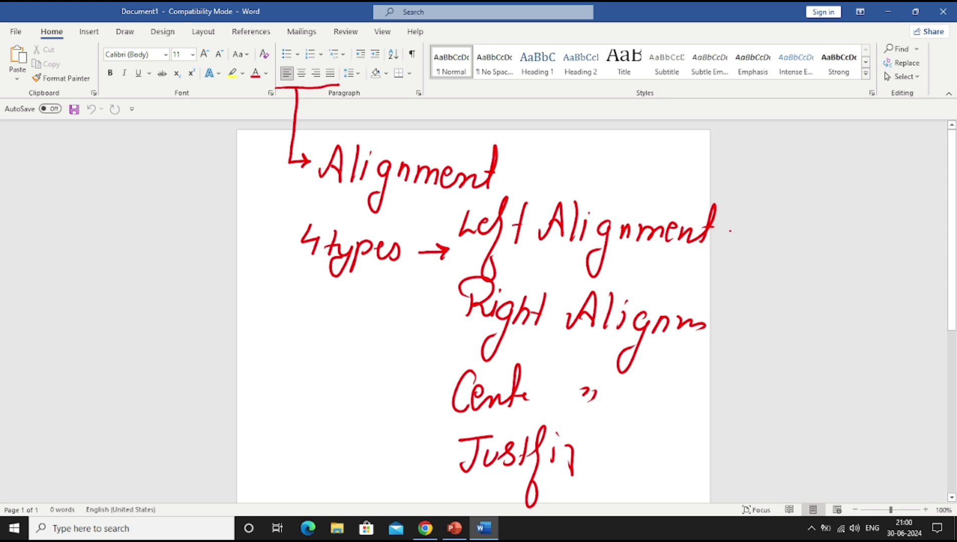
# Ink the shortcuts Ctrl+L and Ctrl+R beside Left and Right Alignment
pyautogui.moveTo(787, 202); pyautogui.dragTo(783, 233)
pyautogui.moveTo(803, 198)
pyautogui.mouseDown()
pyautogui.moveTo(798, 233)
pyautogui.moveTo(819, 212)
pyautogui.moveTo(824, 226)
pyautogui.mouseUp()
pyautogui.moveTo(832, 219); pyautogui.dragTo(870, 228)
pyautogui.moveTo(715, 328)
pyautogui.mouseDown()
pyautogui.moveTo(734, 326)
pyautogui.moveTo(734, 335)
pyautogui.mouseUp()
pyautogui.moveTo(773, 313)
pyautogui.mouseDown()
pyautogui.moveTo(769, 342)
pyautogui.moveTo(803, 332)
pyautogui.mouseUp()
pyautogui.moveTo(814, 307)
pyautogui.mouseDown()
pyautogui.moveTo(807, 334)
pyautogui.moveTo(849, 344)
pyautogui.mouseUp()
pyautogui.moveTo(849, 314); pyautogui.dragTo(860, 348)
pyautogui.moveTo(682, 397); pyautogui.dragTo(713, 402)
pyautogui.moveTo(704, 390)
pyautogui.mouseDown()
pyautogui.moveTo(706, 409)
pyautogui.moveTo(745, 415)
pyautogui.mouseUp()
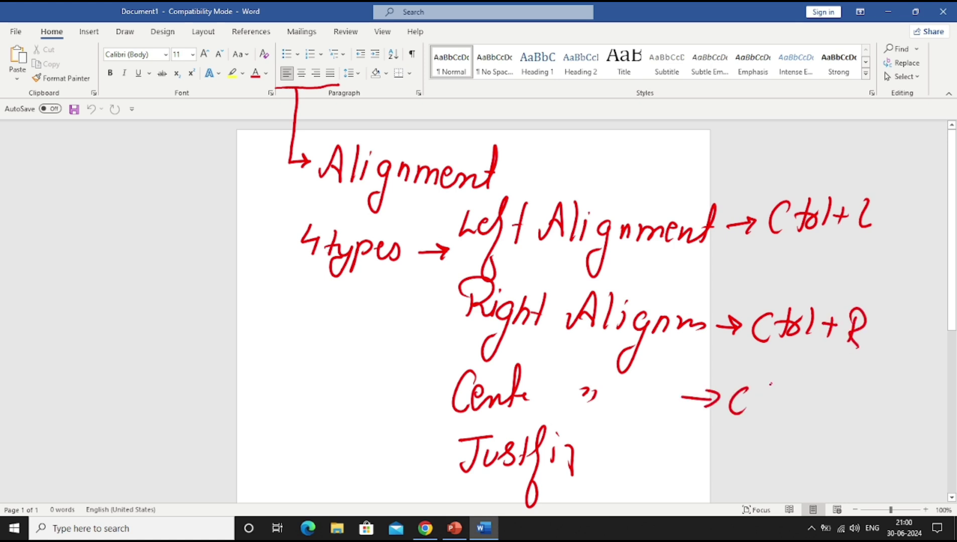
# Ink the shortcuts Ctrl+E beside Center and Ctrl+J beside Justify
pyautogui.moveTo(772, 384); pyautogui.dragTo(759, 415)
pyautogui.moveTo(769, 402)
pyautogui.mouseDown()
pyautogui.moveTo(792, 395)
pyautogui.moveTo(796, 411)
pyautogui.mouseUp()
pyautogui.moveTo(811, 400)
pyautogui.mouseDown()
pyautogui.moveTo(826, 400)
pyautogui.moveTo(820, 408)
pyautogui.mouseUp()
pyautogui.moveTo(847, 390); pyautogui.dragTo(837, 416)
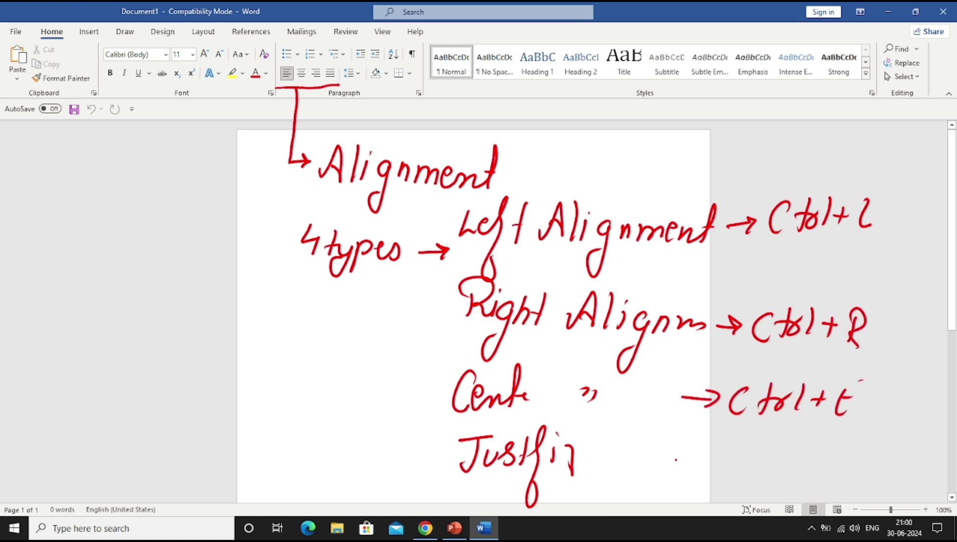
pyautogui.moveTo(674, 459); pyautogui.dragTo(700, 458)
pyautogui.moveTo(691, 449); pyautogui.dragTo(693, 468)
pyautogui.moveTo(745, 445)
pyautogui.mouseDown()
pyautogui.moveTo(738, 467)
pyautogui.moveTo(783, 445)
pyautogui.moveTo(784, 464)
pyautogui.mouseUp()
pyautogui.moveTo(798, 454)
pyautogui.mouseDown()
pyautogui.moveTo(813, 454)
pyautogui.moveTo(804, 465)
pyautogui.mouseUp()
pyautogui.moveTo(823, 443); pyautogui.dragTo(842, 441)
pyautogui.moveTo(834, 442)
pyautogui.mouseDown()
pyautogui.moveTo(828, 472)
pyautogui.moveTo(799, 477)
pyautogui.mouseUp()
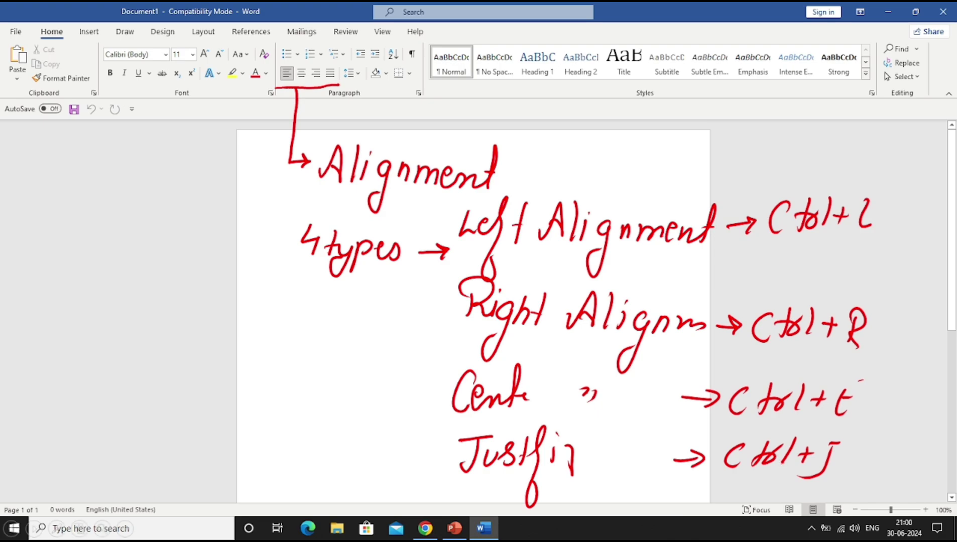
# Leave the slide show and fill a new blank Word document with =rand() sample paragraphs
pyautogui.press('b')
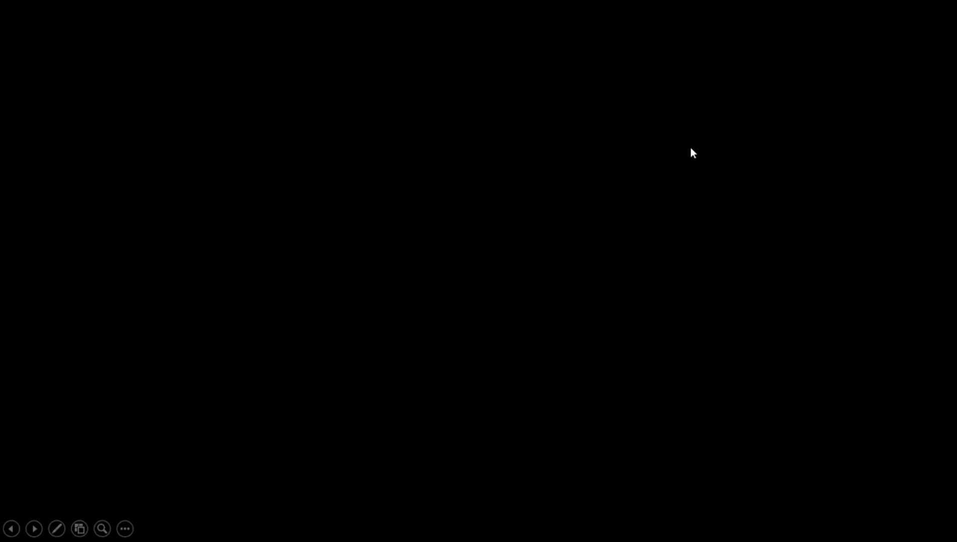
pyautogui.press('b')
pyautogui.press('super+r')
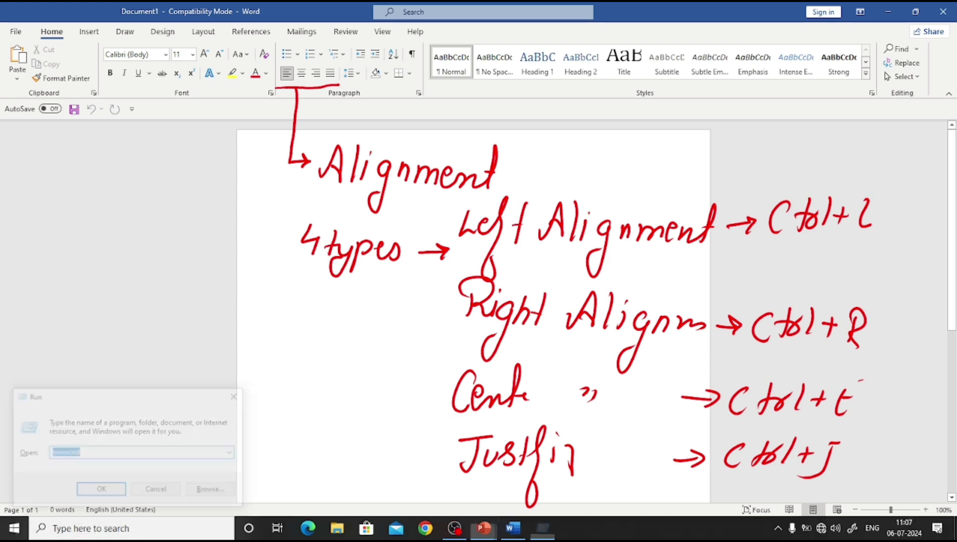
pyautogui.press('Escape')
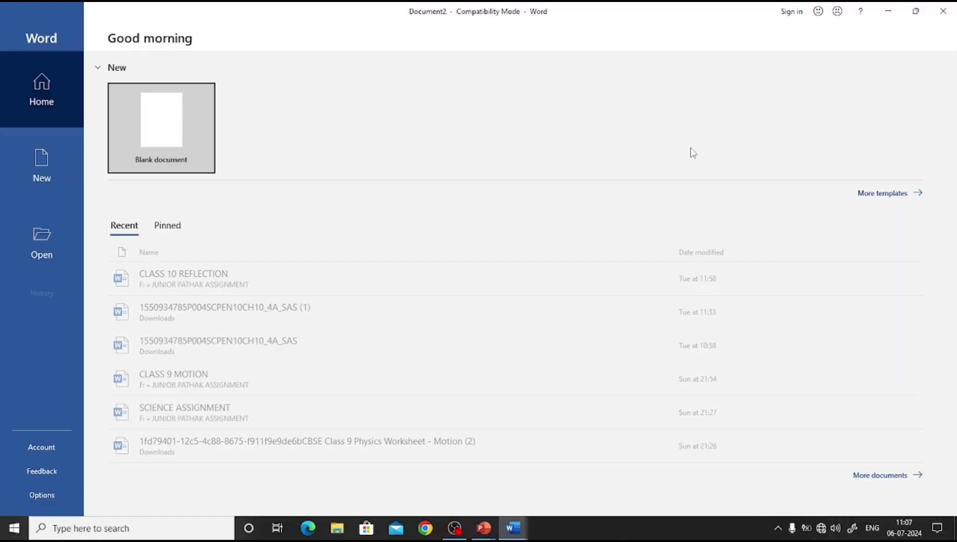
pyautogui.press('Escape')
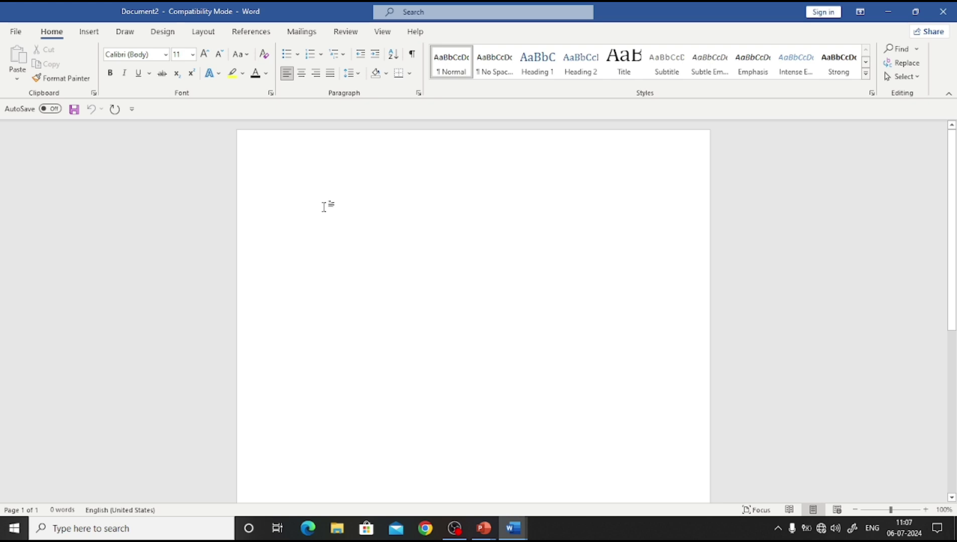
pyautogui.write('=r')
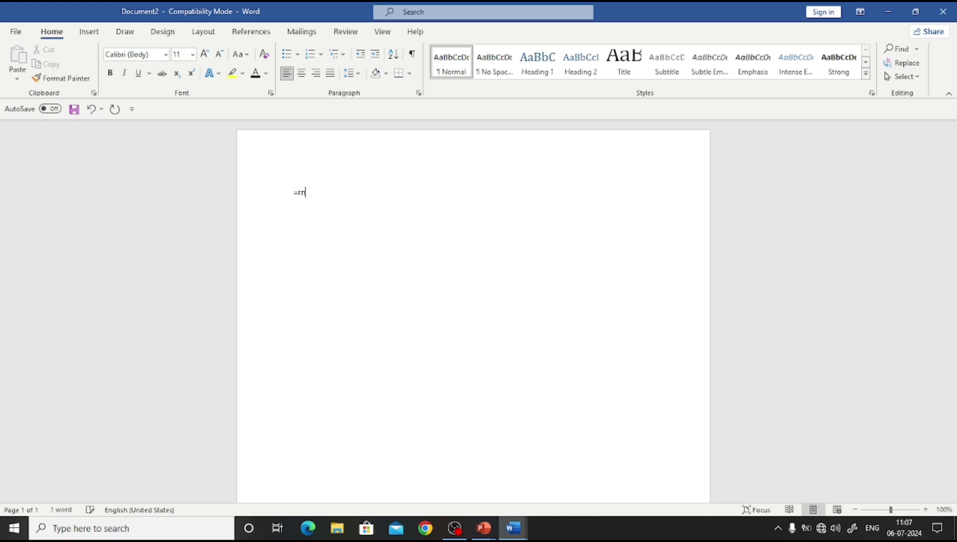
pyautogui.write('a')
pyautogui.write('ndd')
pyautogui.write('(')
pyautogui.press('Return')
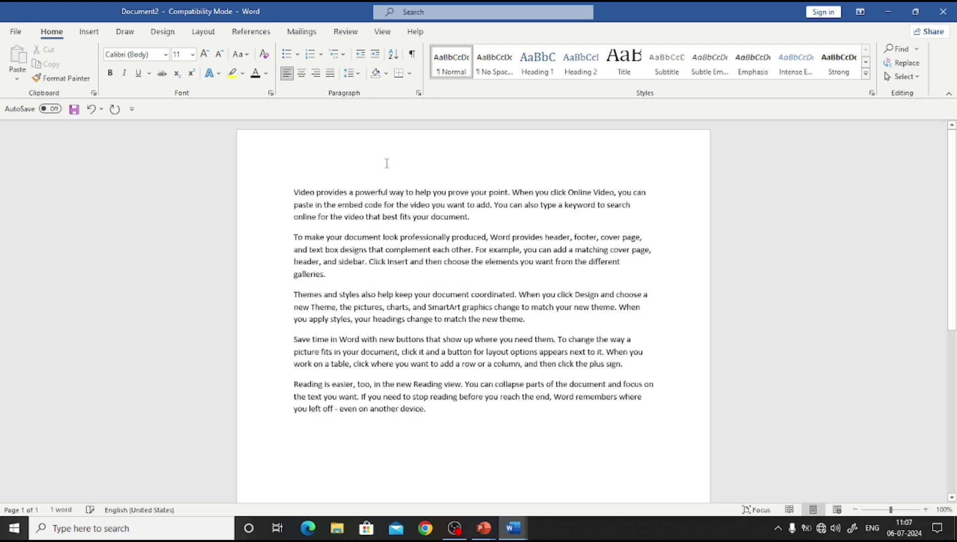
# Try right, center and left alignment on the first paragraph, ending with it justified
pyautogui.tripleClick(387, 224)
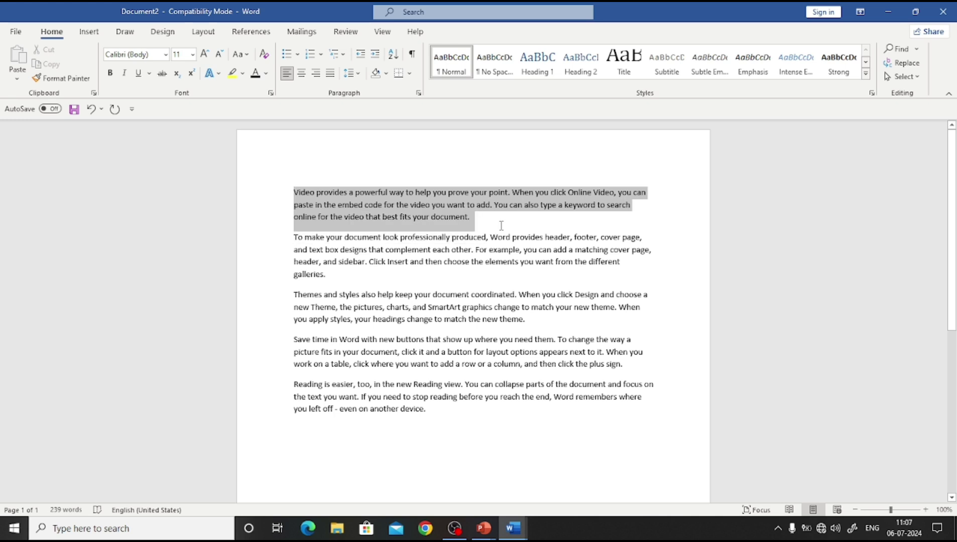
pyautogui.click(316, 75)
pyautogui.click(302, 76)
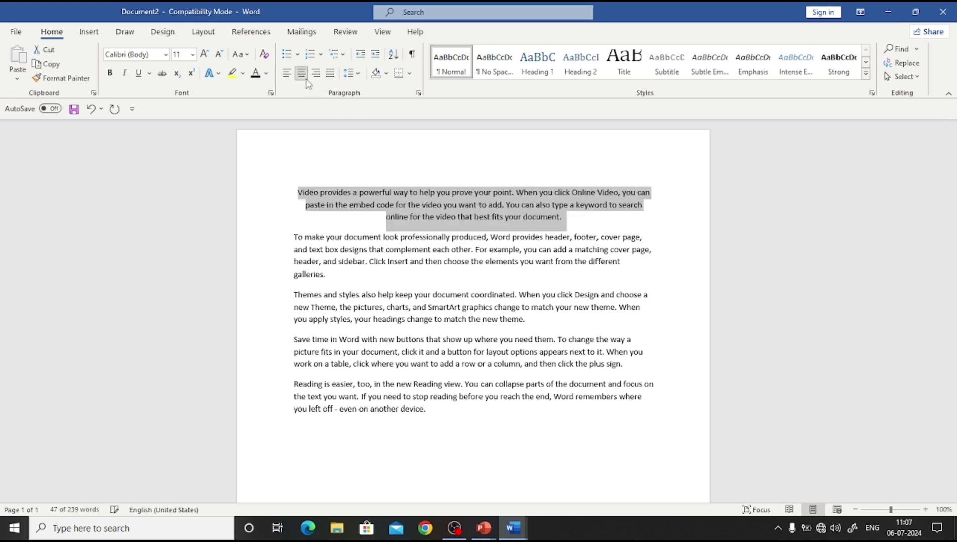
pyautogui.click(286, 73)
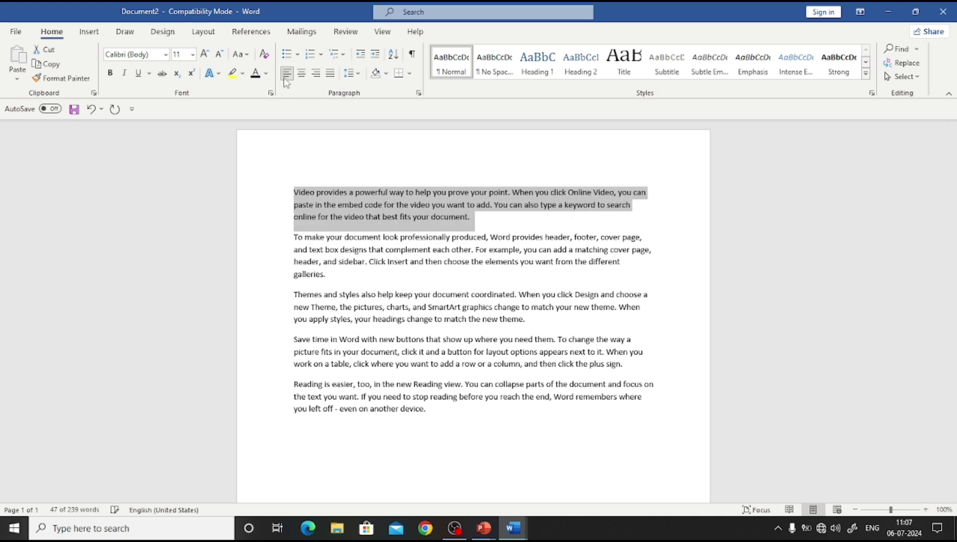
pyautogui.click(331, 74)
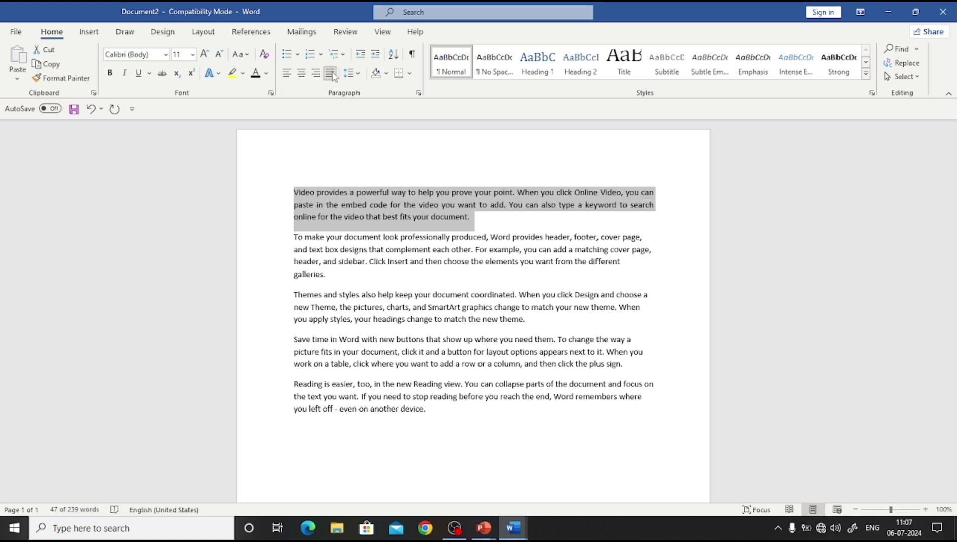
pyautogui.click(362, 207)
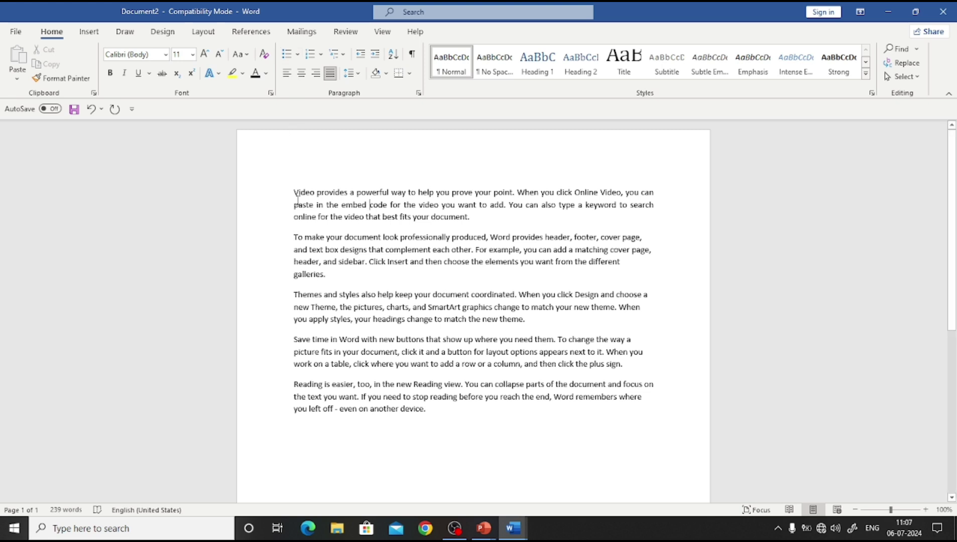
pyautogui.moveTo(294, 191); pyautogui.dragTo(570, 238)
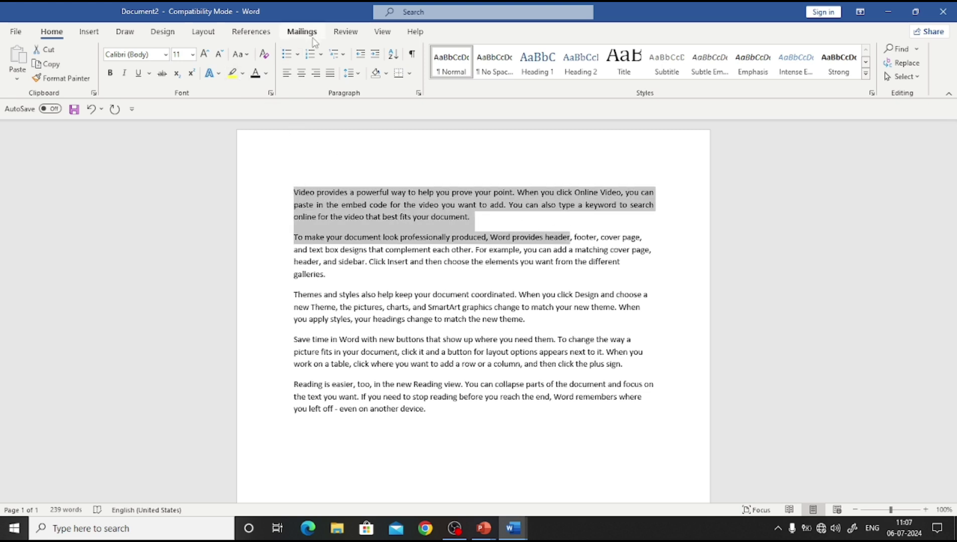
# Try four-diamond bullets and the Article/Section multilevel list on two paragraphs, then undo both
pyautogui.click(298, 54)
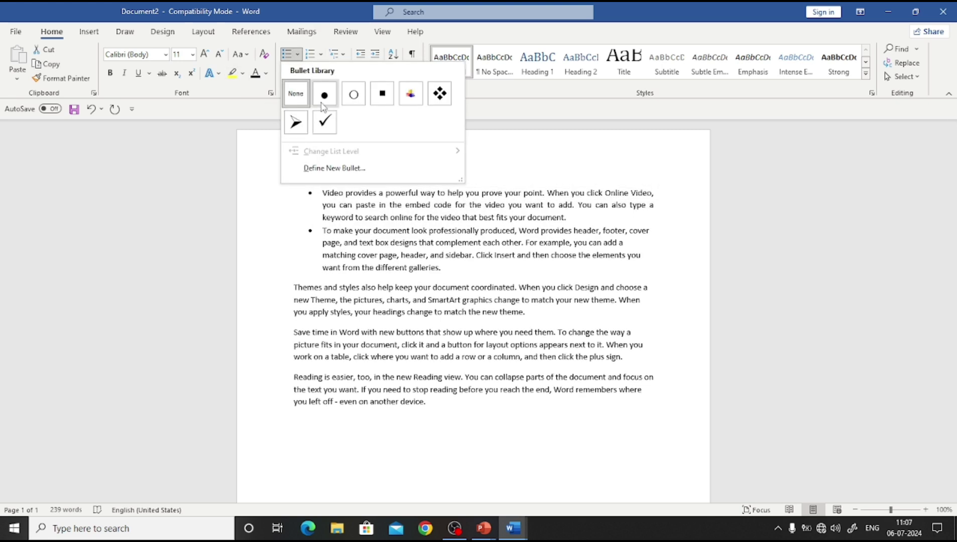
pyautogui.click(440, 93)
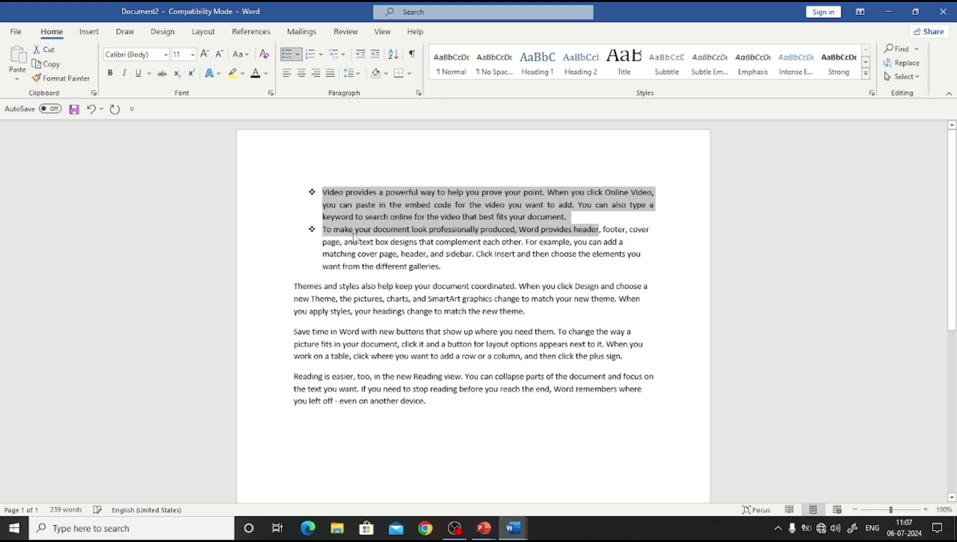
pyautogui.click(331, 245)
pyautogui.moveTo(307, 182); pyautogui.dragTo(442, 267)
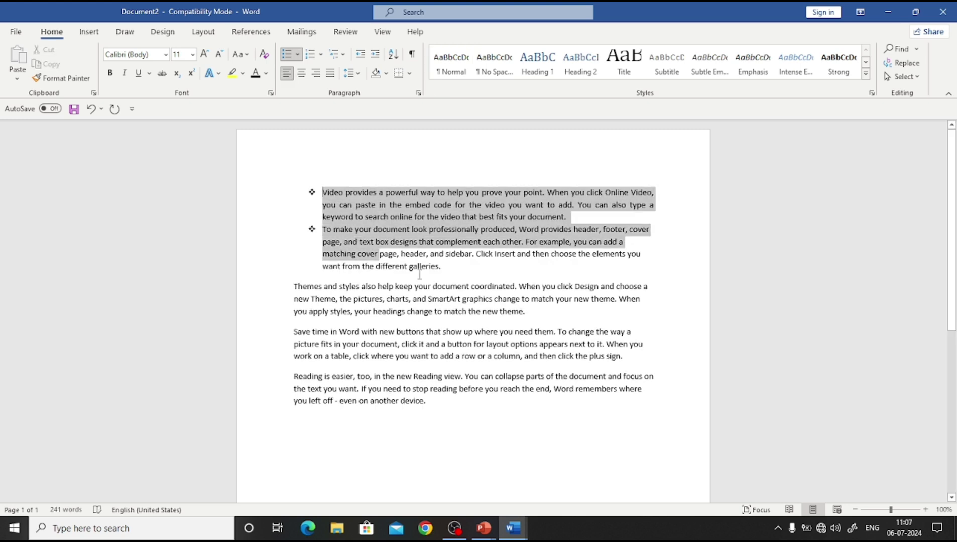
pyautogui.click(335, 53)
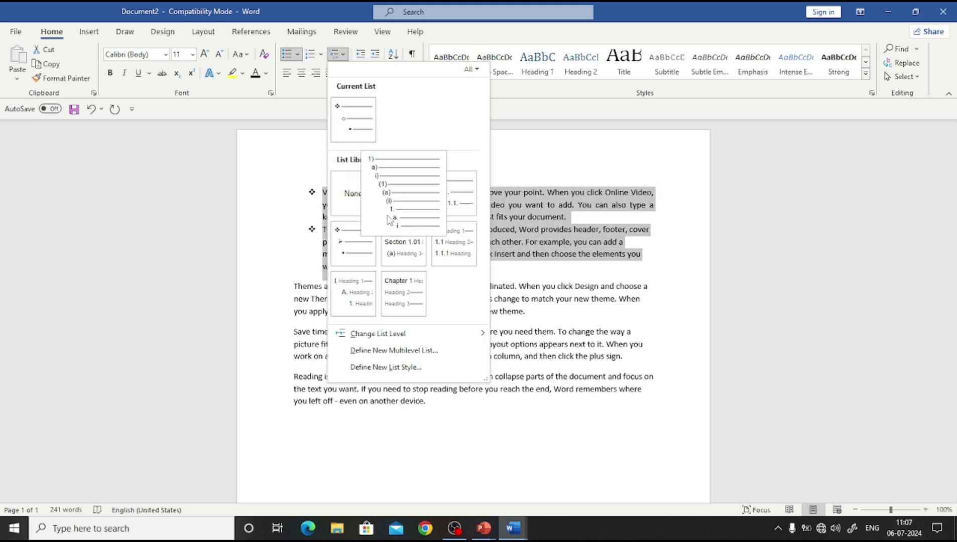
pyautogui.moveTo(403, 246)
pyautogui.click(416, 260)
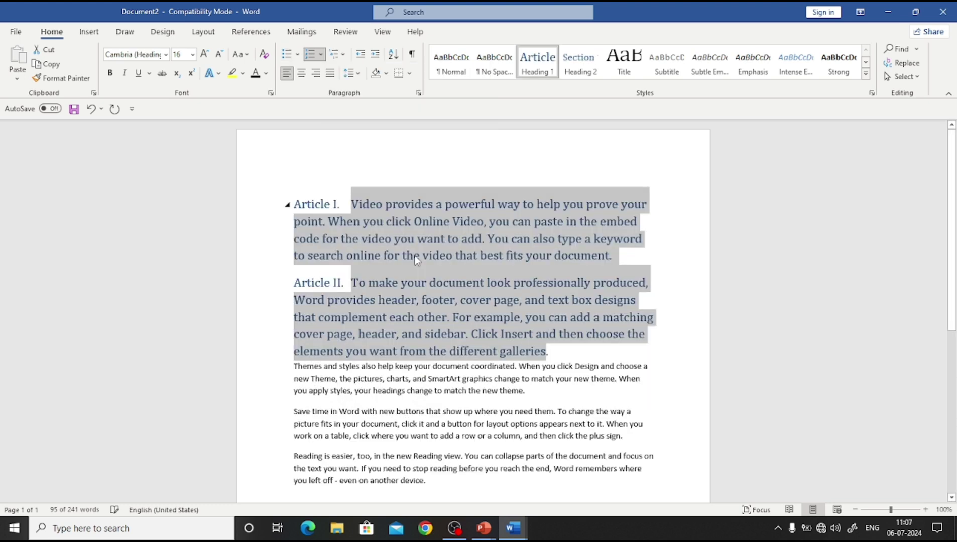
pyautogui.click(452, 172)
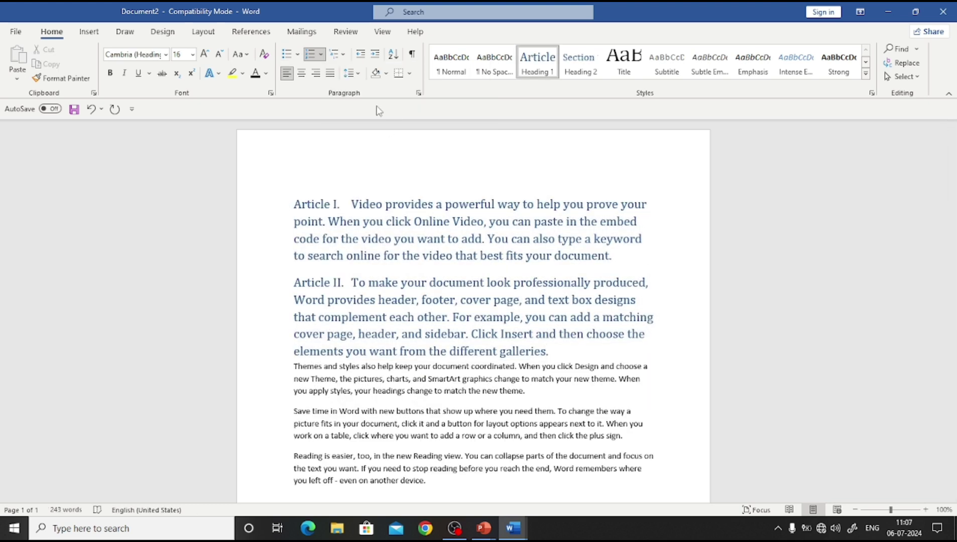
pyautogui.hotkey('ctrl', 'z')
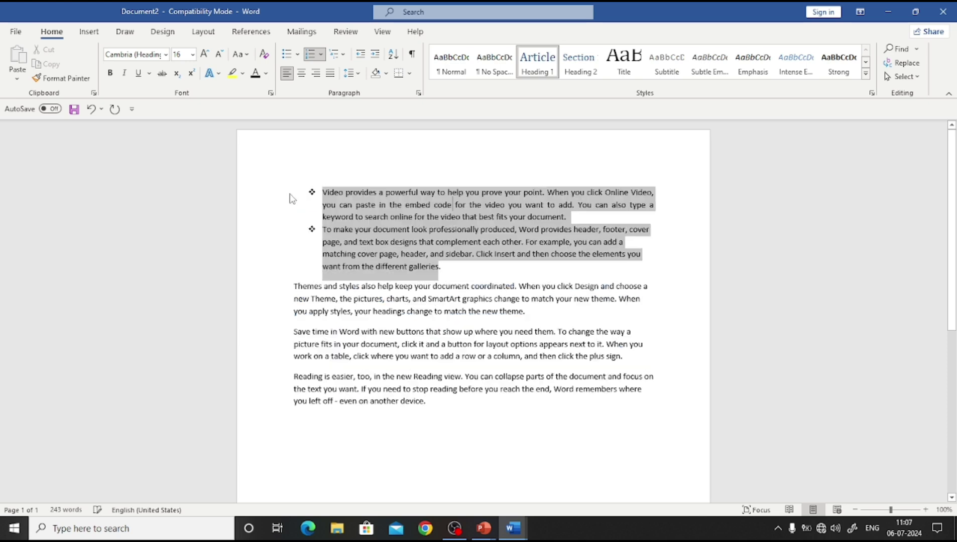
pyautogui.hotkey('ctrl', 'z')
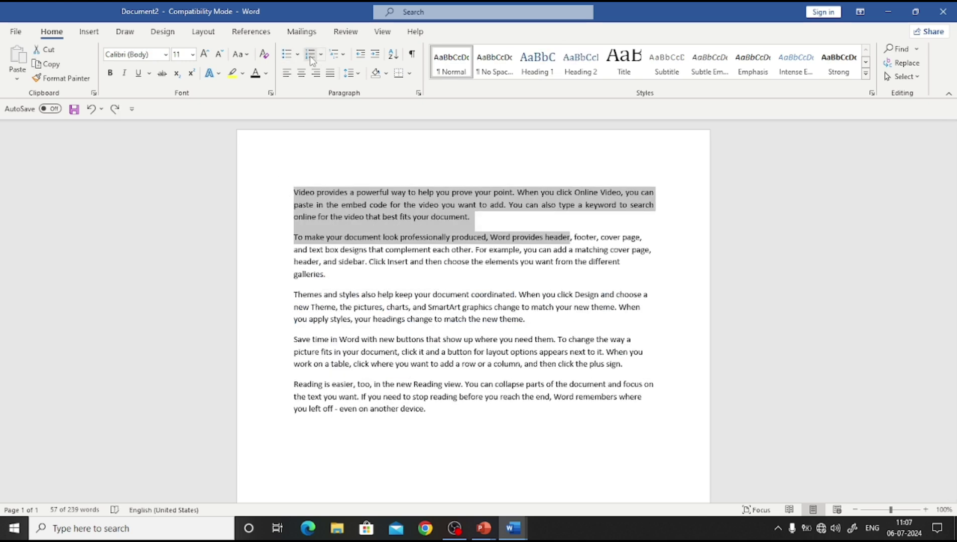
# Apply diamond bullets to the first two paragraphs and preview styles on them
pyautogui.click(297, 54)
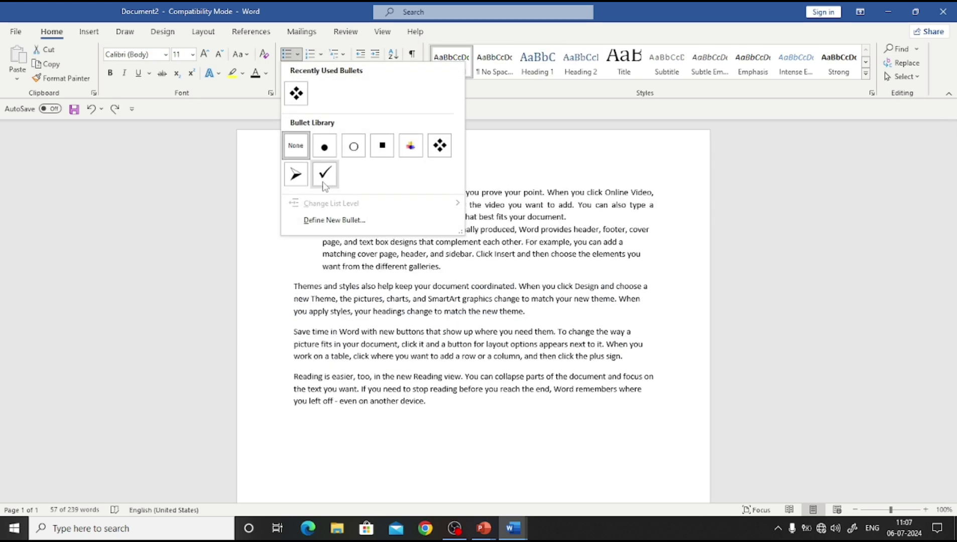
pyautogui.click(440, 146)
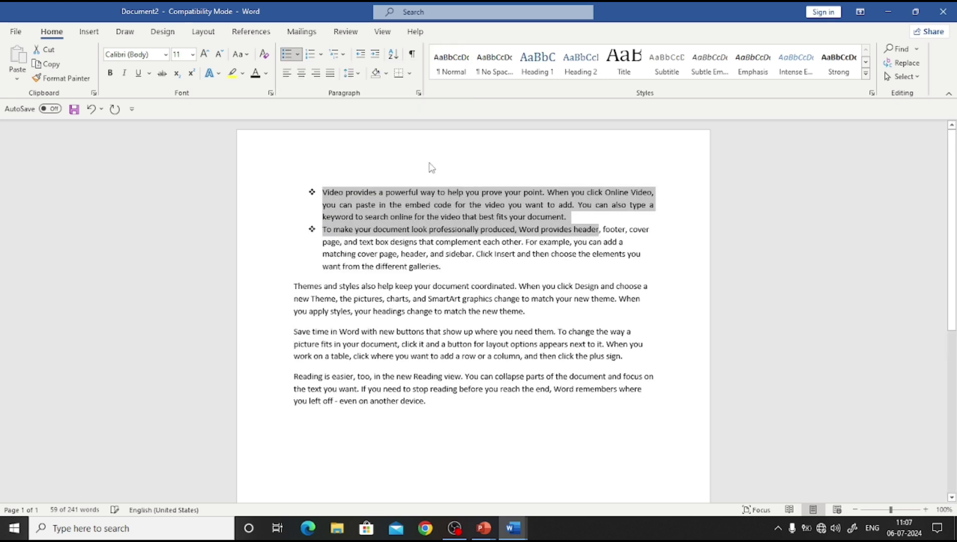
pyautogui.click(412, 154)
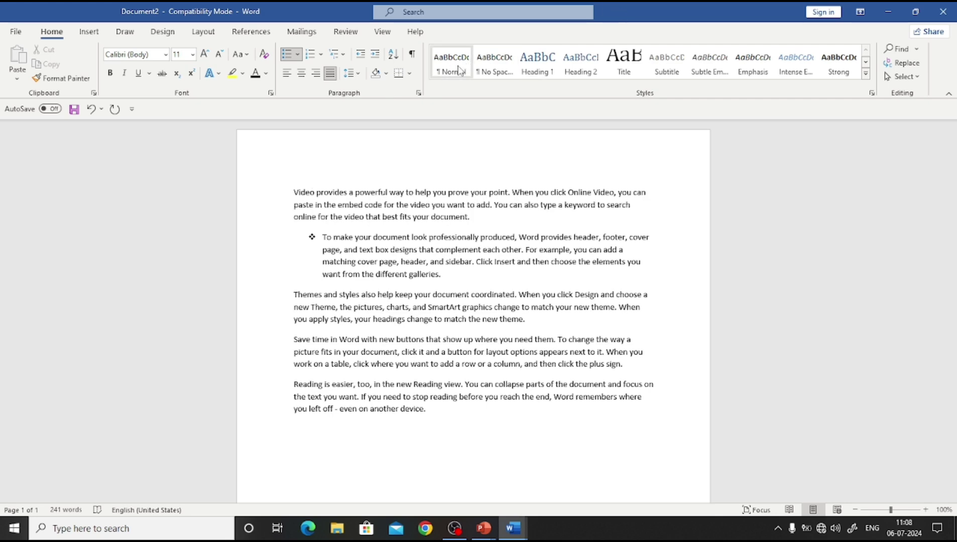
pyautogui.click(528, 73)
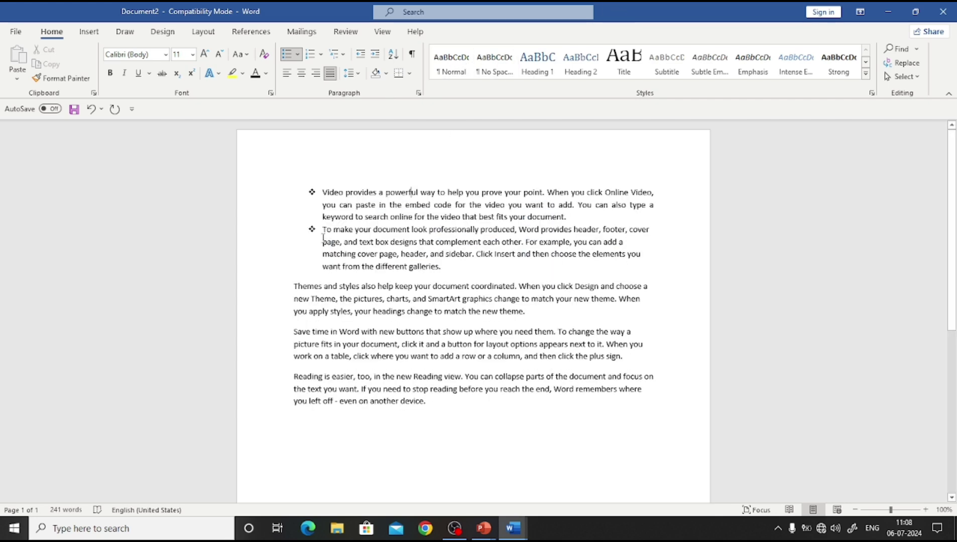
pyautogui.moveTo(307, 194); pyautogui.dragTo(467, 271)
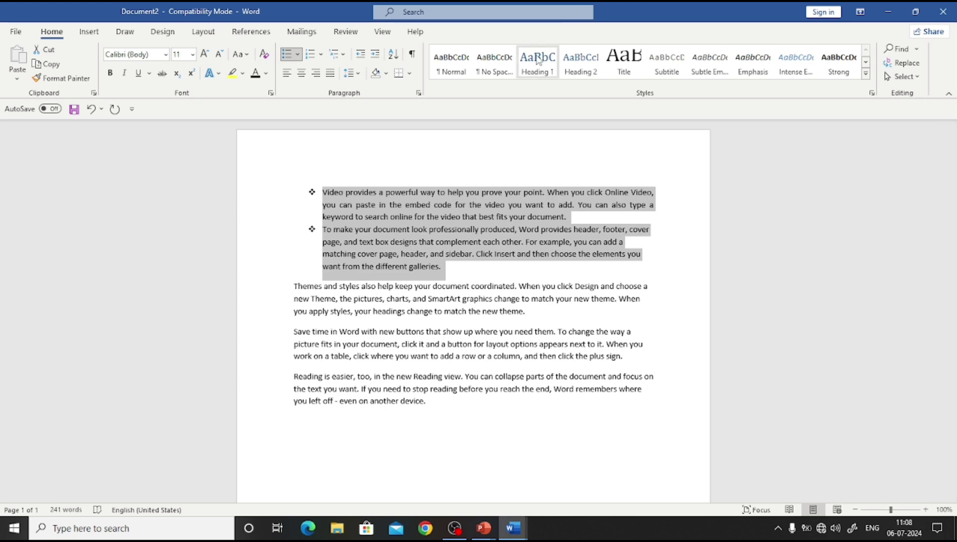
pyautogui.click(513, 71)
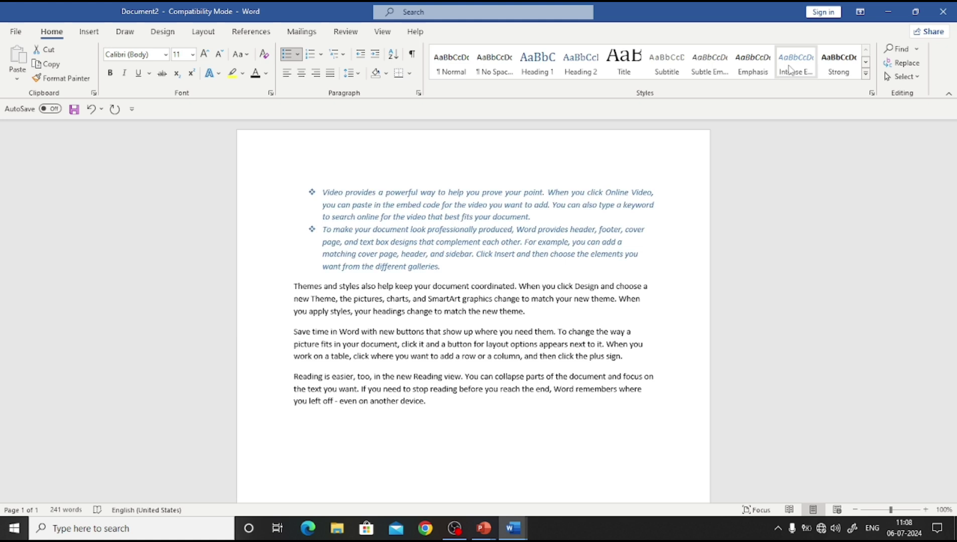
# Search the document for 'can' in the Navigation pane, then close it
pyautogui.click(538, 277)
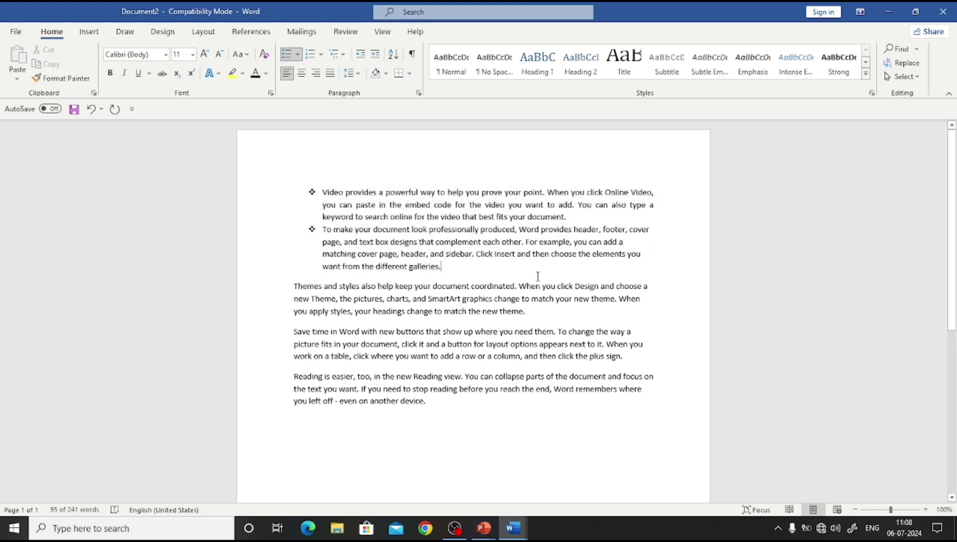
pyautogui.click(899, 57)
pyautogui.write('can')
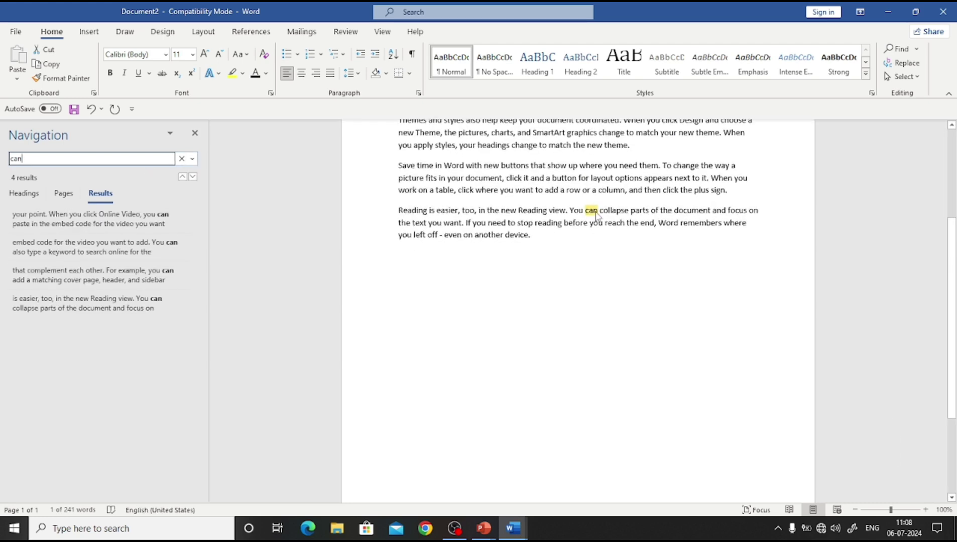
pyautogui.click(195, 132)
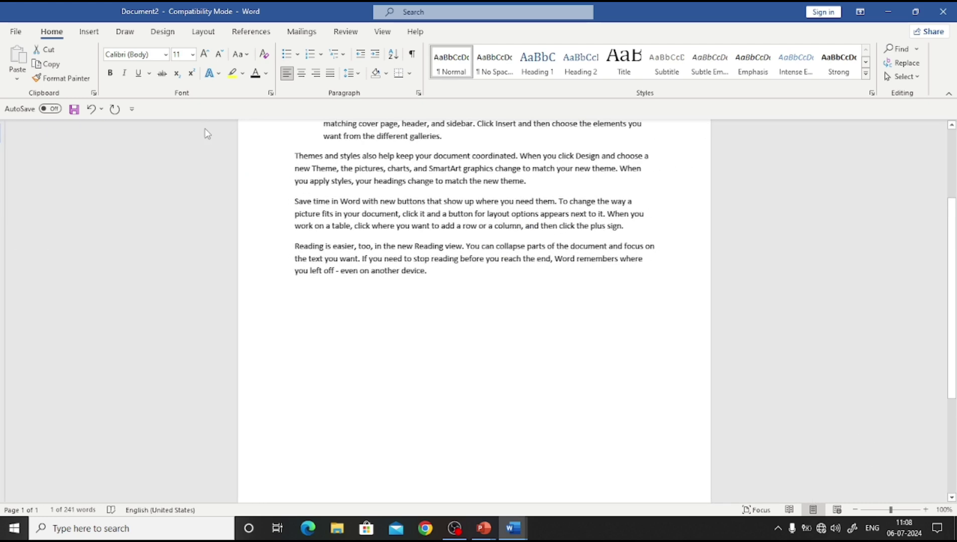
# Replace all 17 occurrences of 'you' with 'we' using Replace All
pyautogui.click(903, 63)
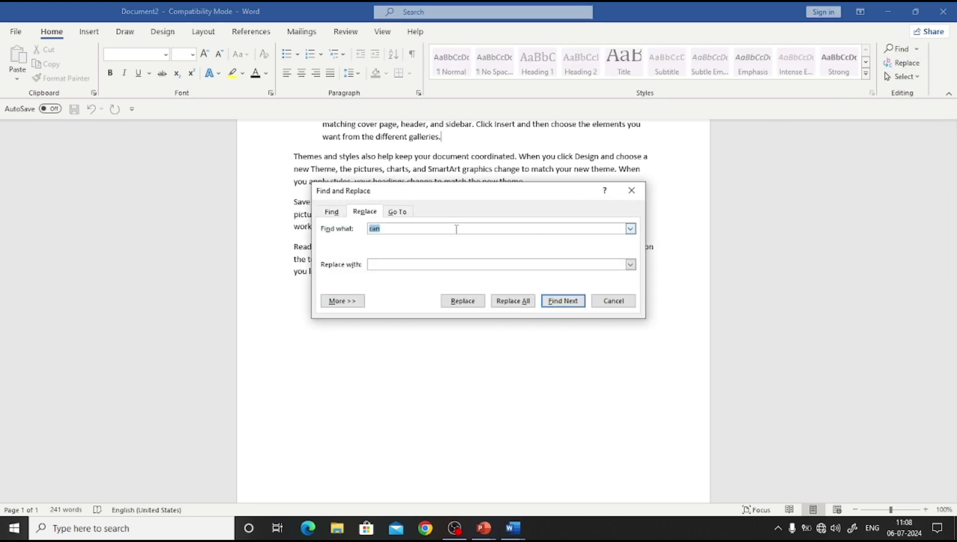
pyautogui.moveTo(404, 227); pyautogui.dragTo(373, 231)
pyautogui.press('BackSpace')
pyautogui.write('you')
pyautogui.click(396, 266)
pyautogui.write('we')
pyautogui.click(512, 302)
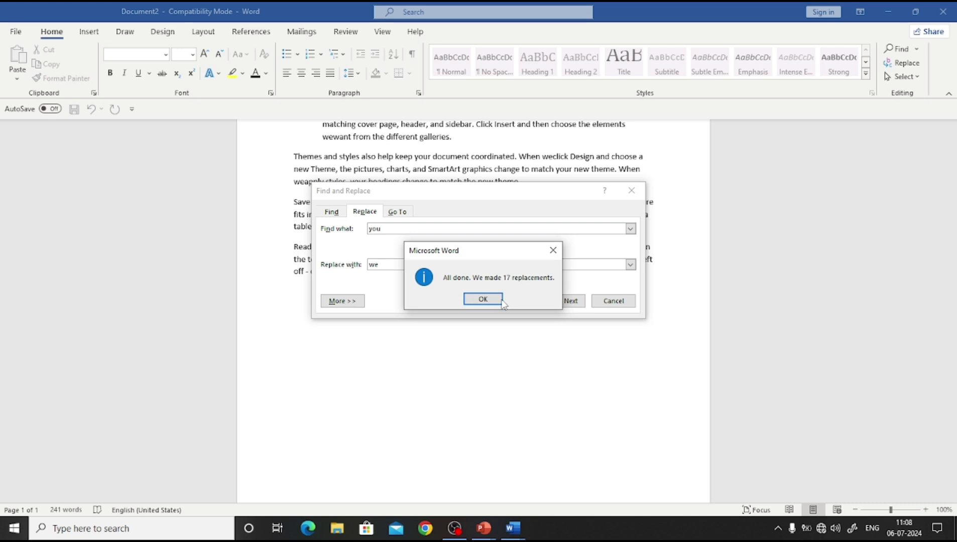
pyautogui.click(480, 299)
pyautogui.click(631, 190)
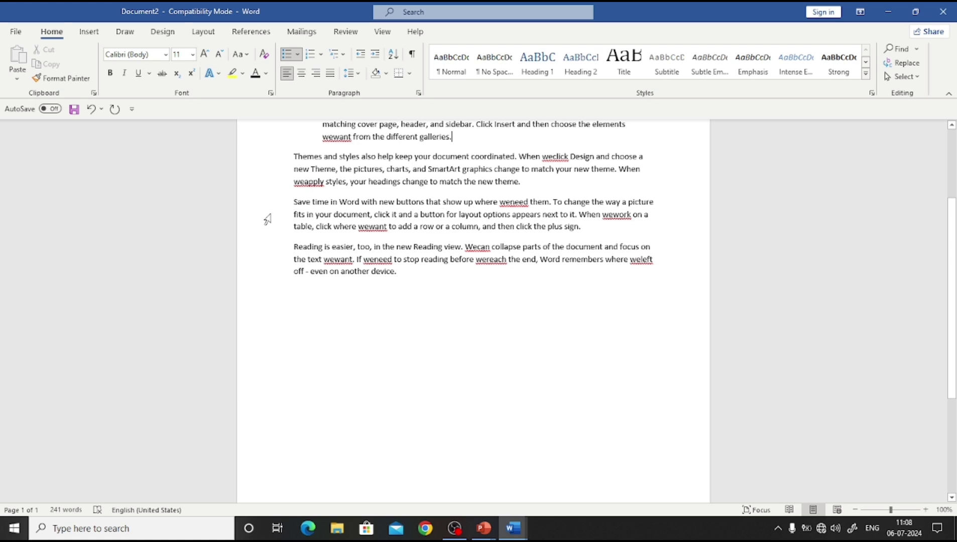
pyautogui.scroll(1, 350, 203)
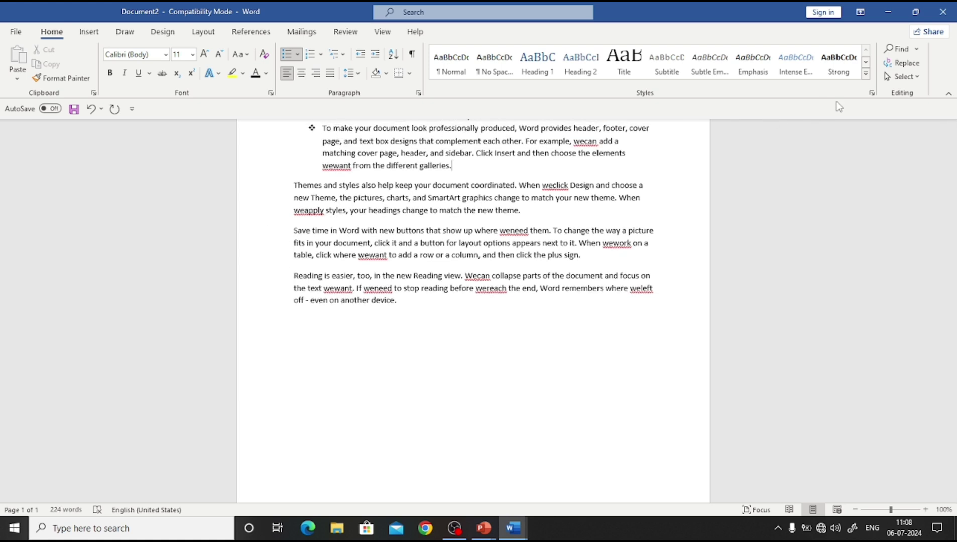
pyautogui.click(897, 48)
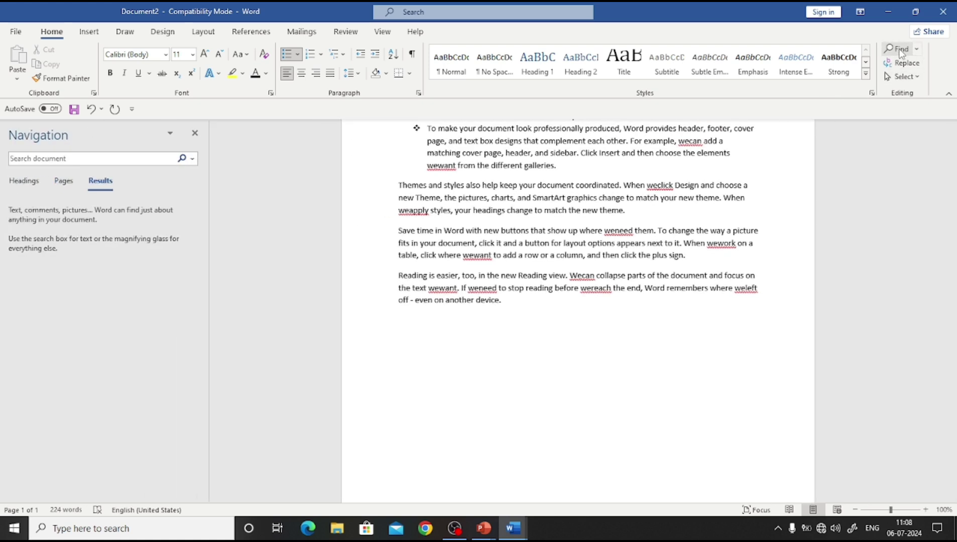
pyautogui.write('we')
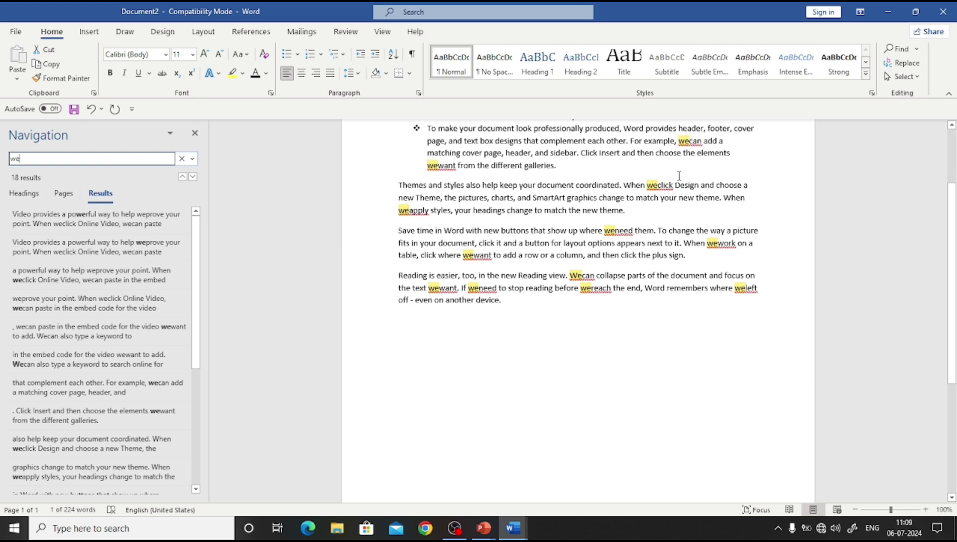
pyautogui.click(195, 133)
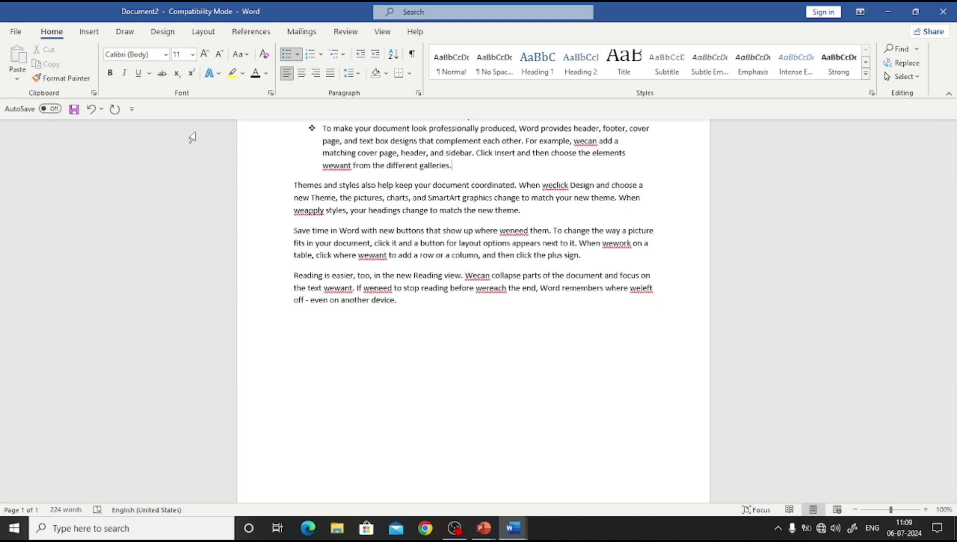
# Select and delete all the existing document text
pyautogui.click(83, 32)
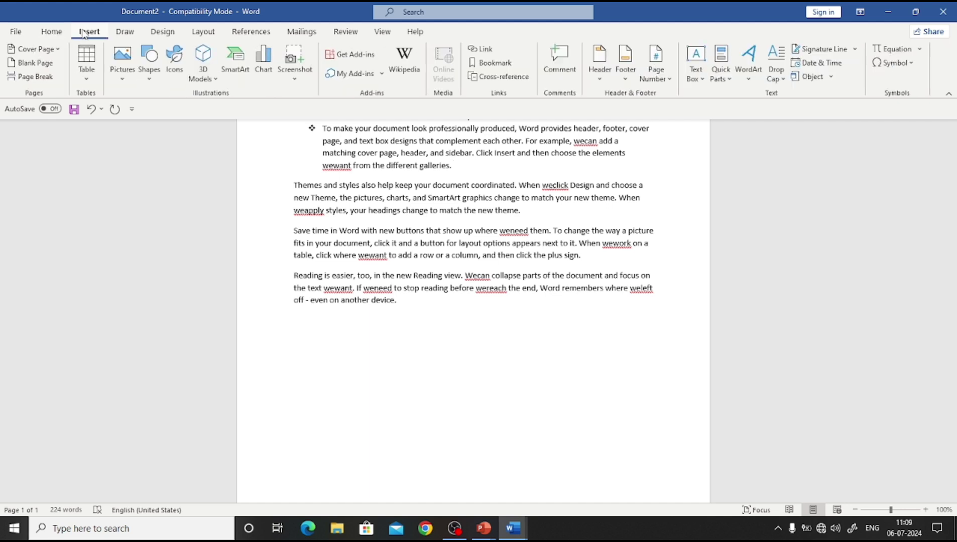
pyautogui.scroll(3, 437, 350)
pyautogui.moveTo(401, 429); pyautogui.dragTo(295, 145)
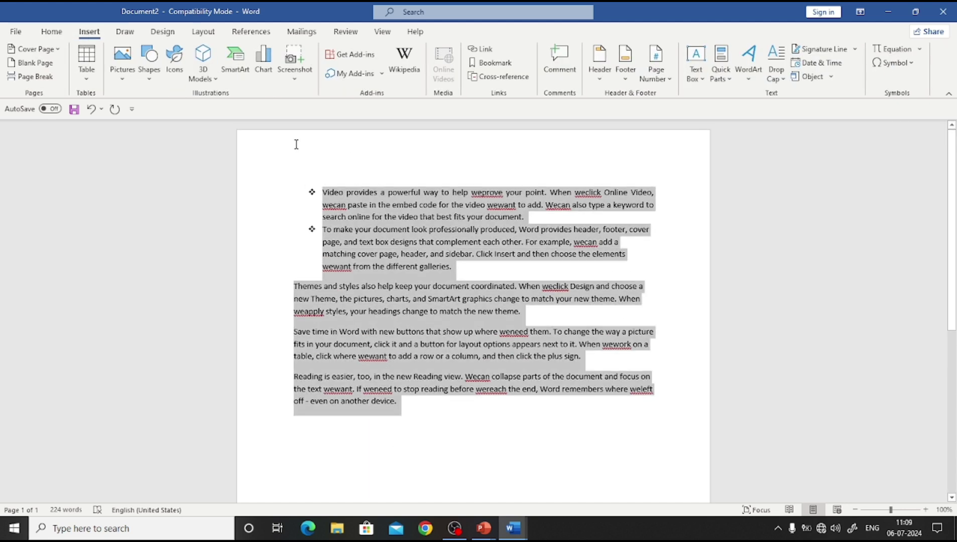
pyautogui.press('Delete')
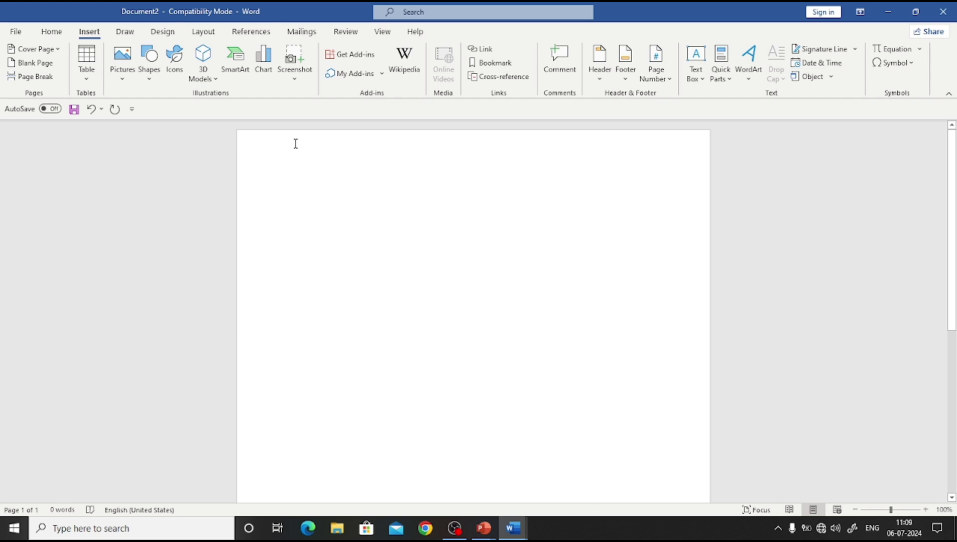
# Insert the Motion cover page and enter 2024 as its Year
pyautogui.click(54, 49)
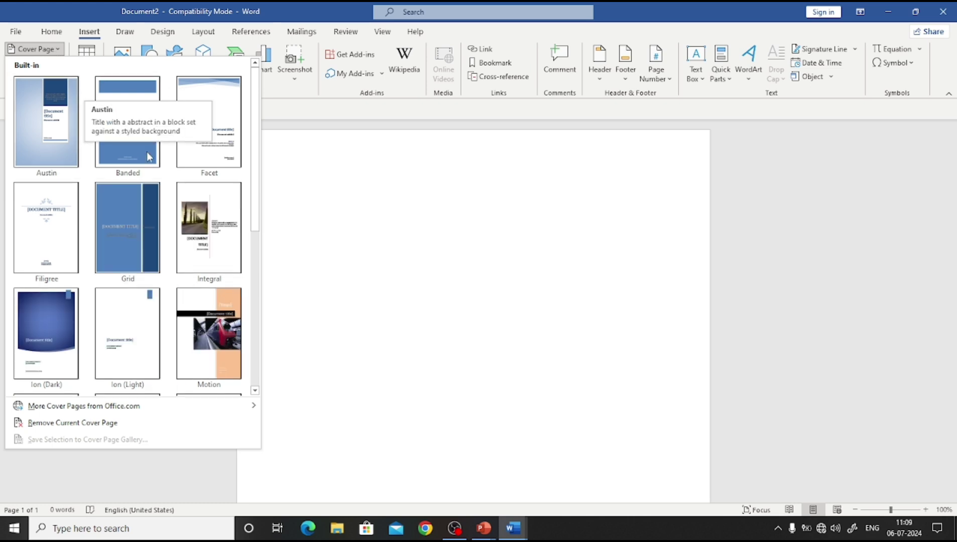
pyautogui.click(216, 329)
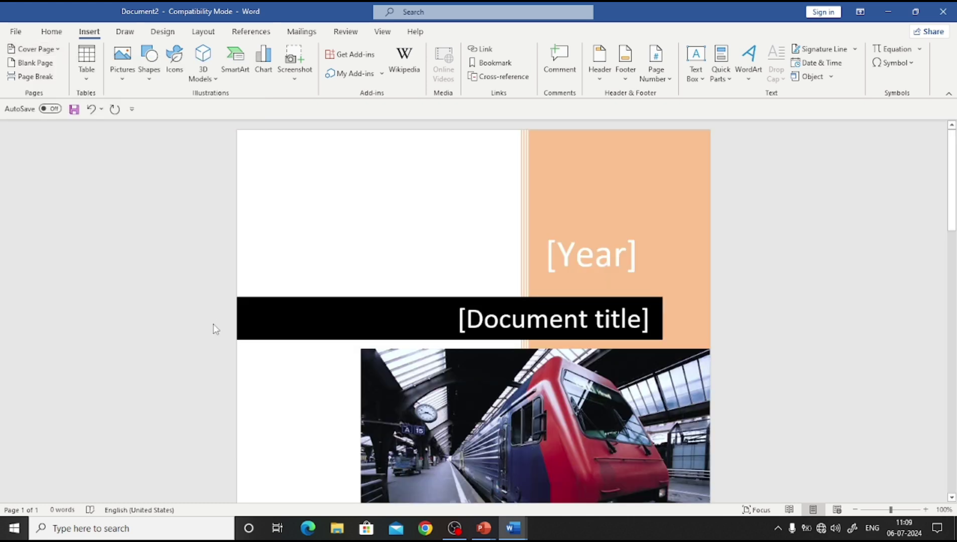
pyautogui.scroll(-1, 502, 311)
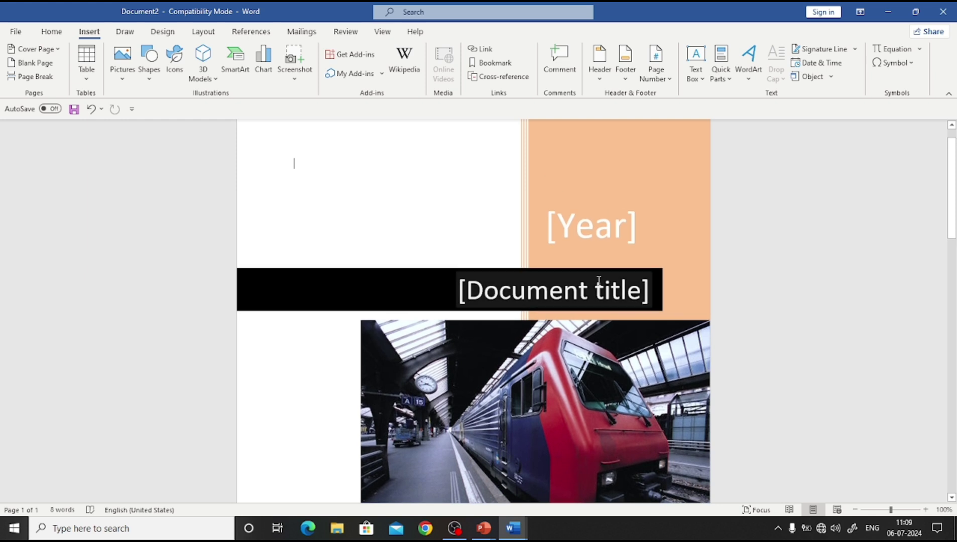
pyautogui.click(606, 236)
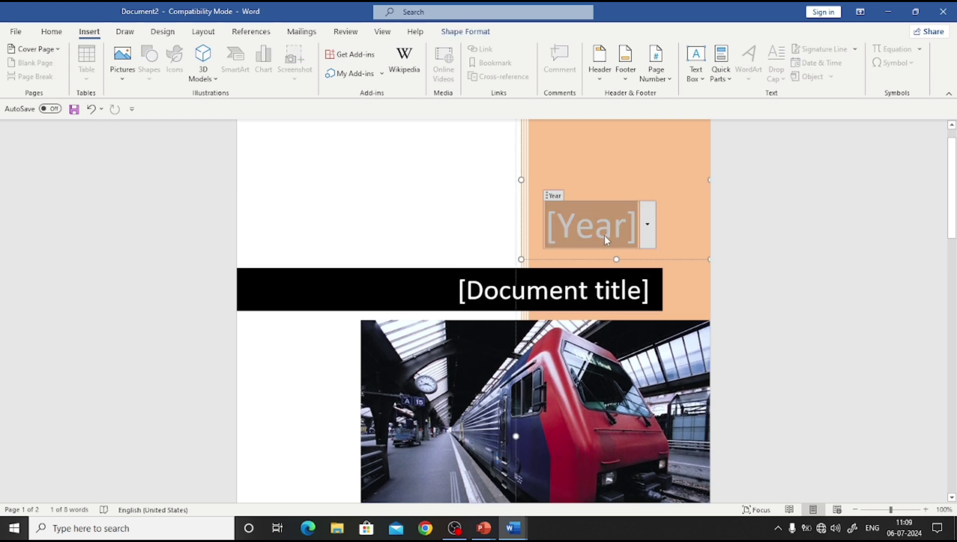
pyautogui.write('2024')
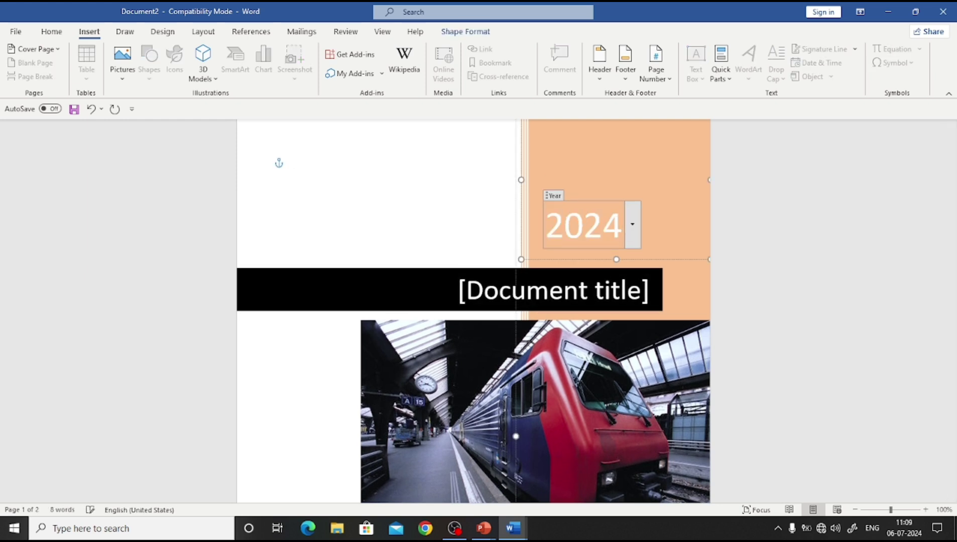
# Replace the cover with the Facet cover page design
pyautogui.click(555, 290)
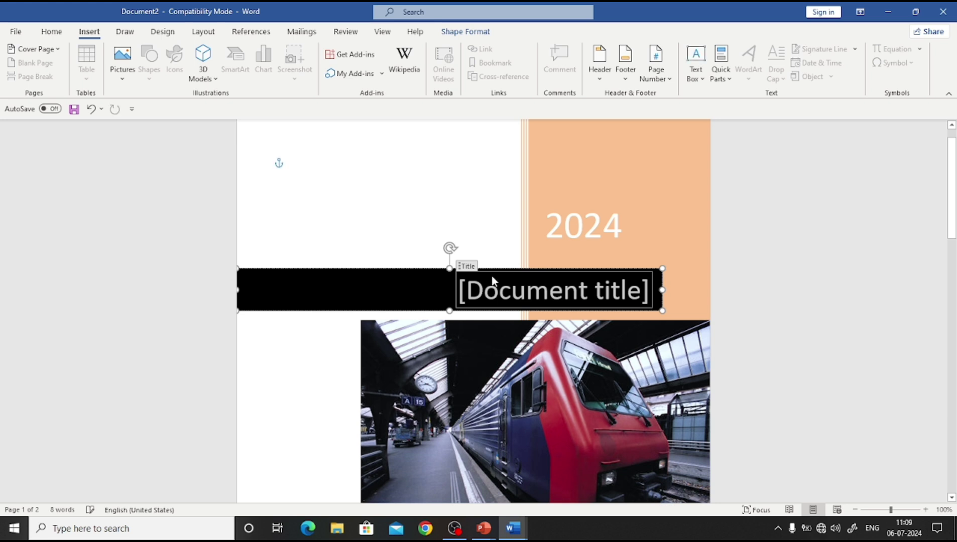
pyautogui.scroll(-1, 530, 394)
pyautogui.scroll(2, 532, 387)
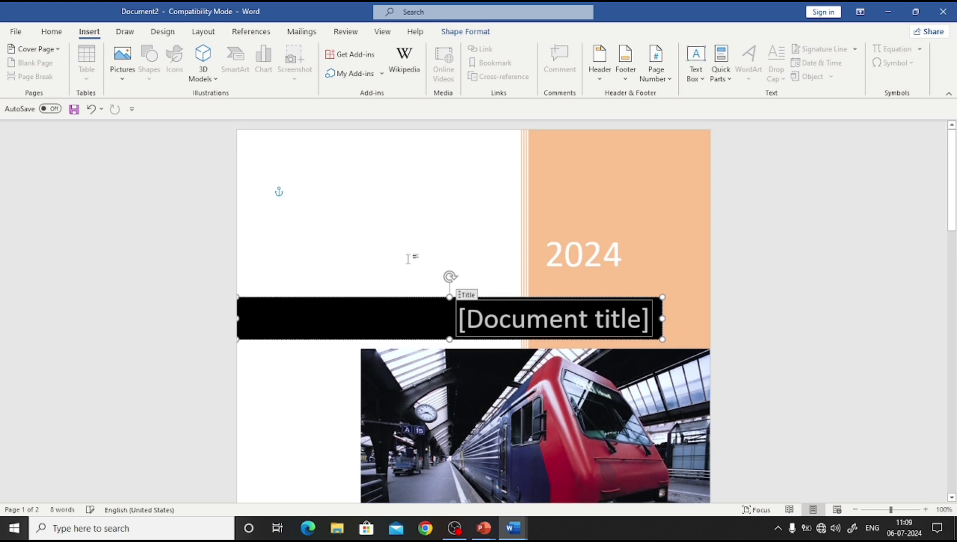
pyautogui.click(46, 50)
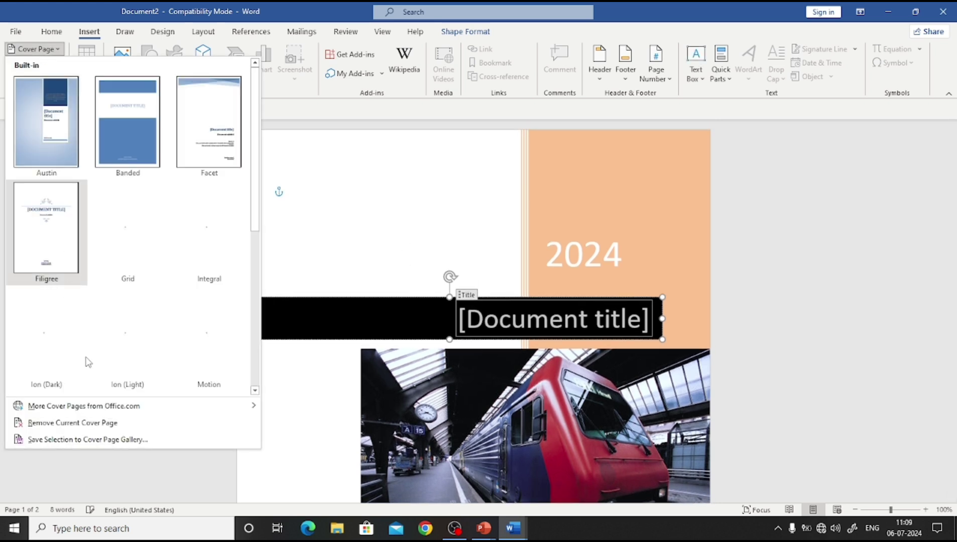
pyautogui.click(184, 165)
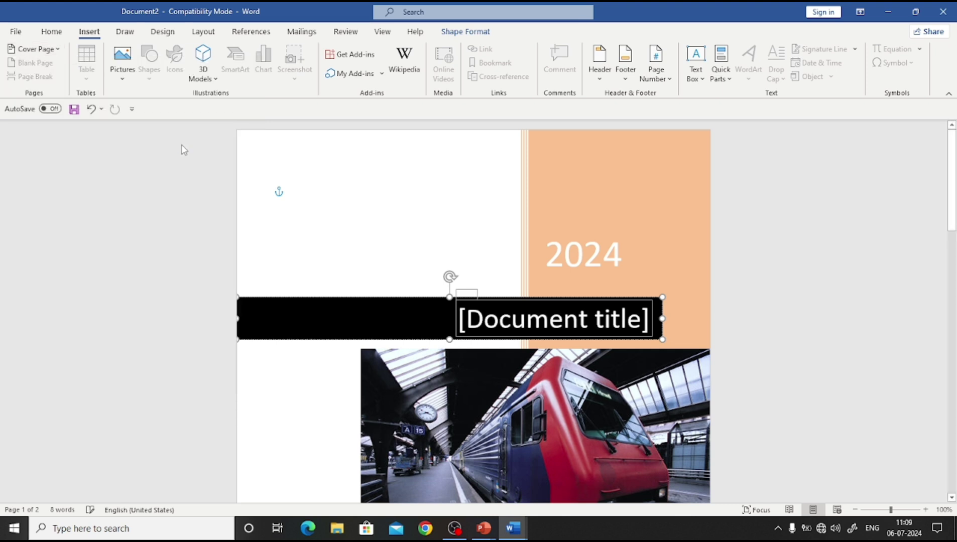
pyautogui.scroll(-2, 376, 310)
# Insert a blank page into the document
pyautogui.scroll(-6, 377, 304)
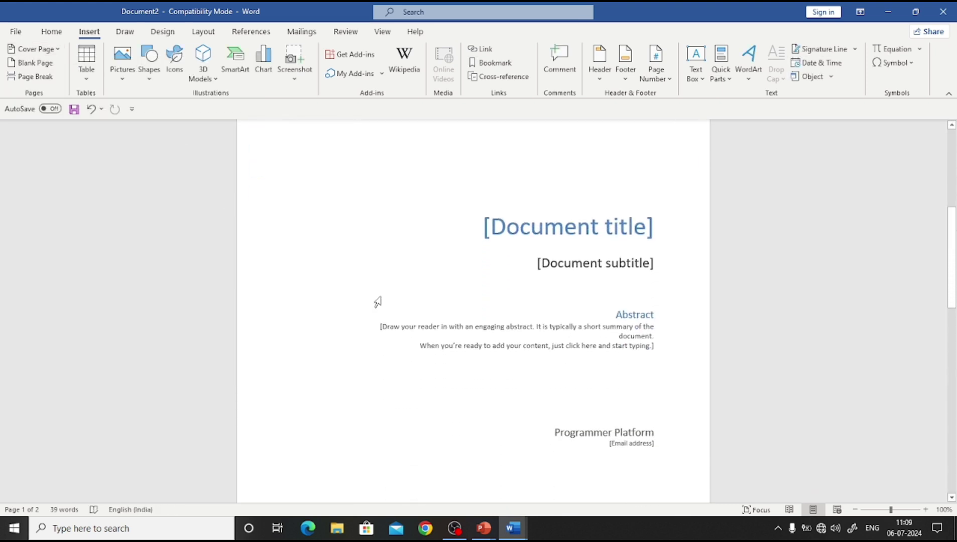
pyautogui.scroll(-1, 377, 302)
pyautogui.scroll(-8, 381, 296)
pyautogui.scroll(3, 401, 289)
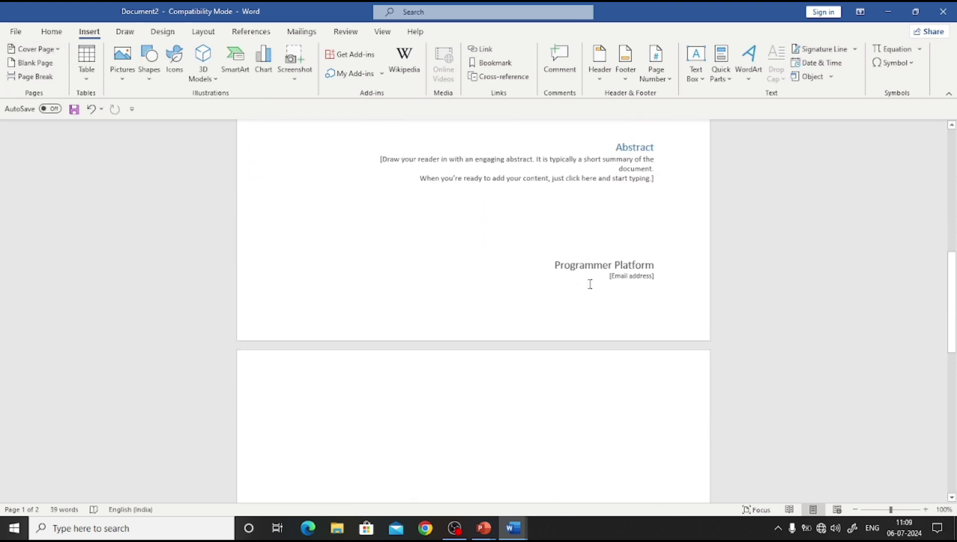
pyautogui.scroll(1, 620, 285)
pyautogui.scroll(8, 619, 284)
pyautogui.scroll(5, 620, 284)
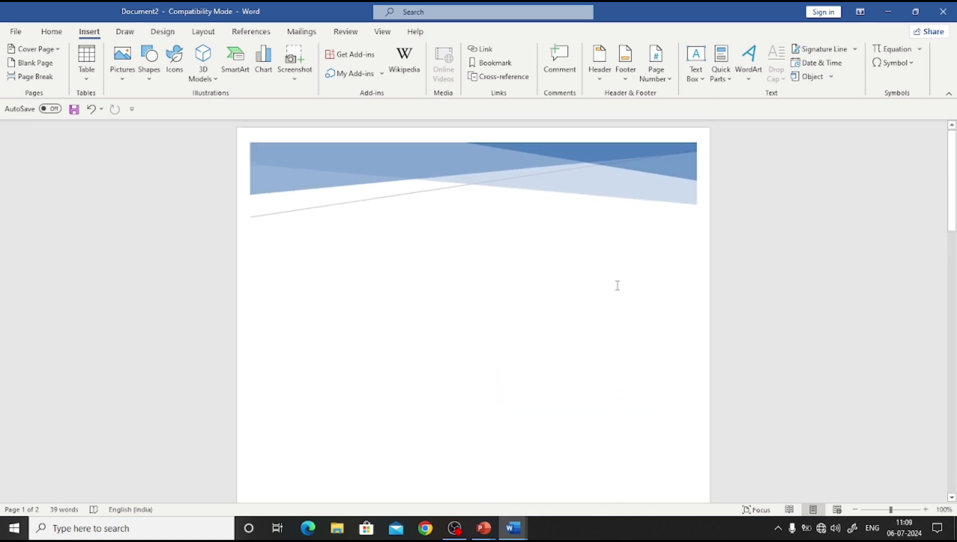
pyautogui.click(33, 63)
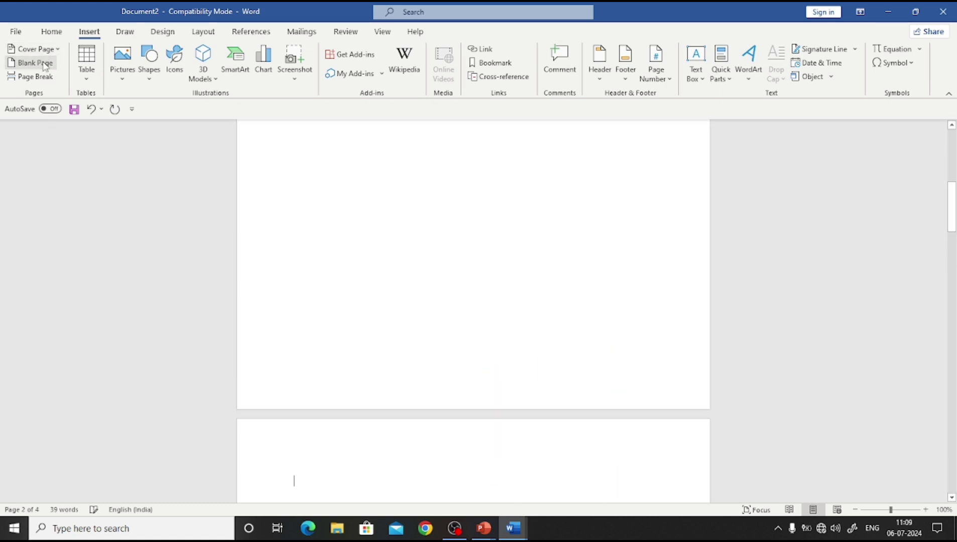
# Insert a page break, then undo back to a single empty page
pyautogui.scroll(8, 613, 341)
pyautogui.scroll(3, 604, 316)
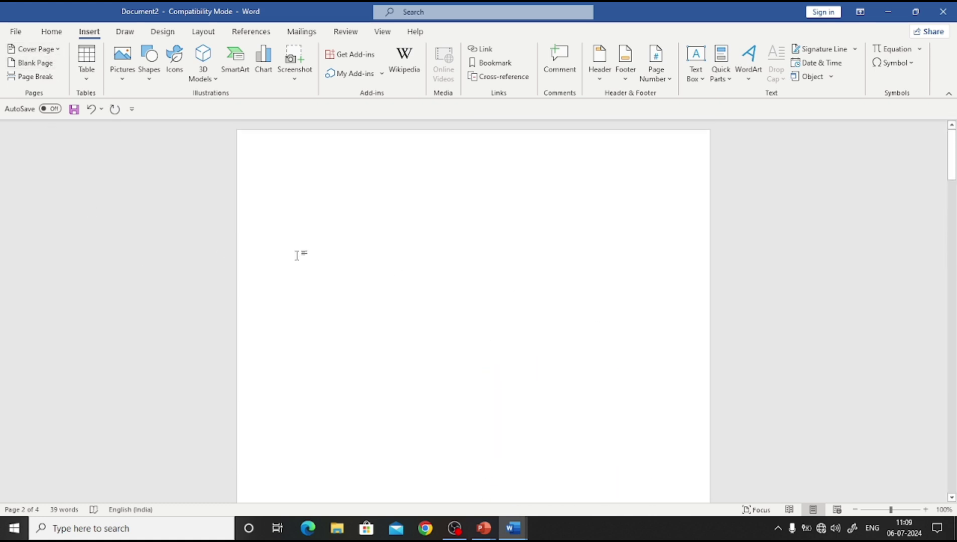
pyautogui.click(32, 76)
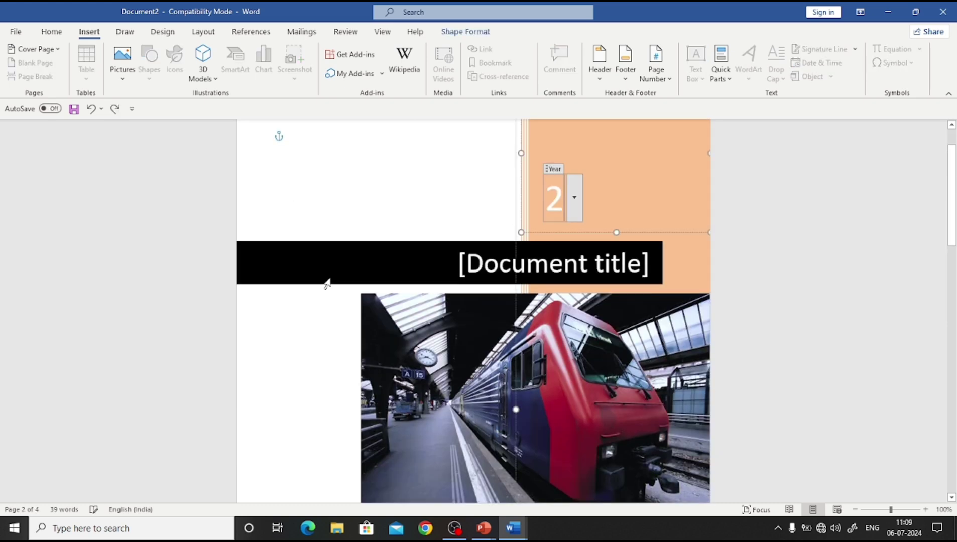
pyautogui.hotkey('ctrl', 'z')
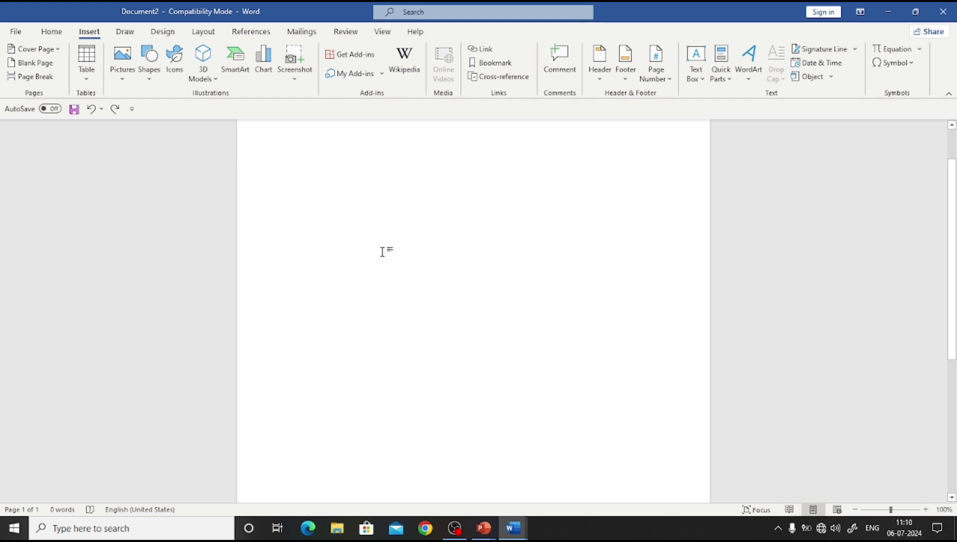
# Open the File screen, dismiss the server error, and return to Document2
pyautogui.write('wwqwqwqwq')
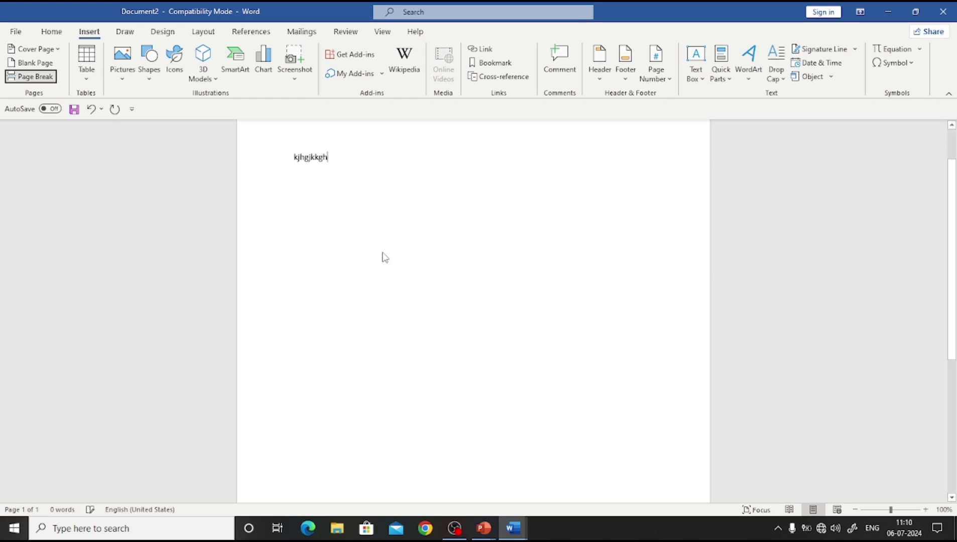
pyautogui.hotkey('alt', 'f')
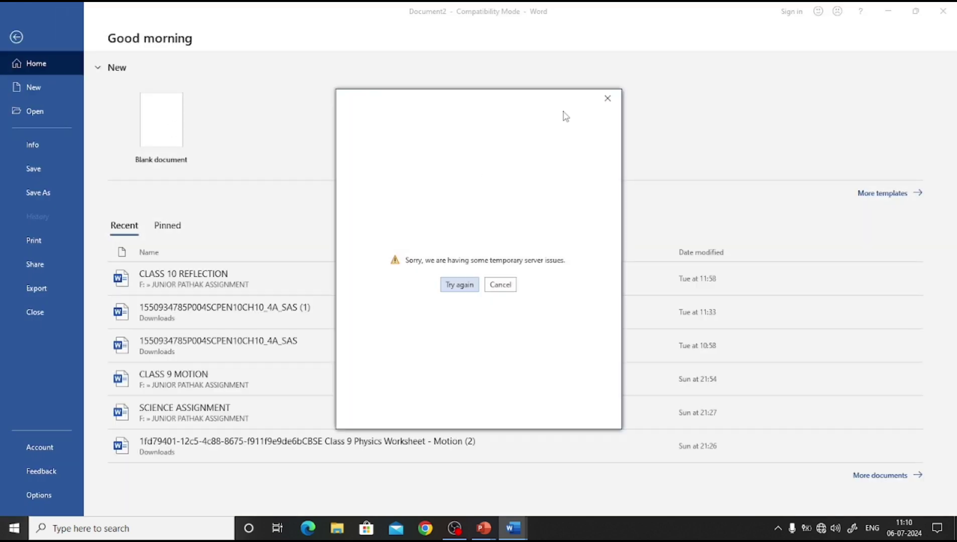
pyautogui.click(608, 99)
pyautogui.press('Escape')
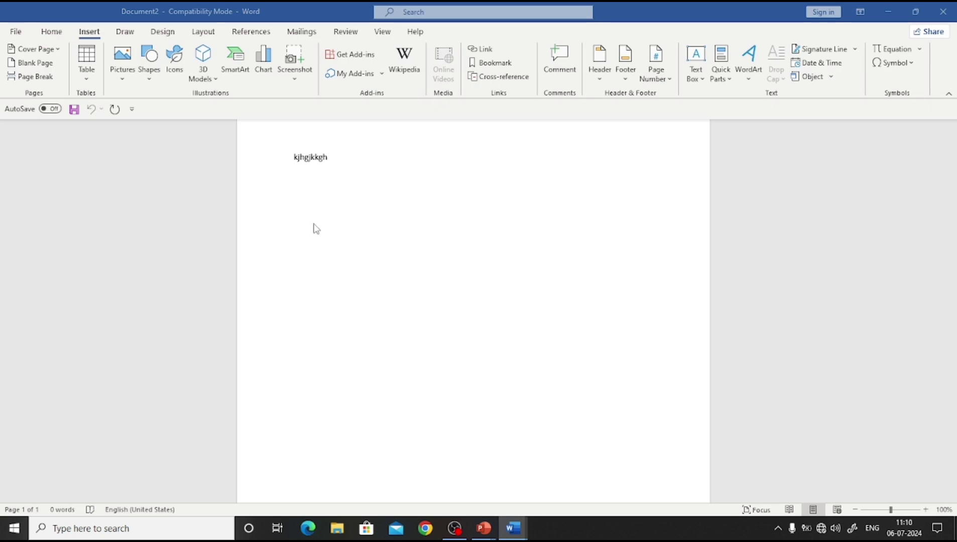
# Create a new document, type a test line, and add then undo a page break
pyautogui.hotkey('ctrl', 'n')
pyautogui.write('jkjdjfhjhfjdh')
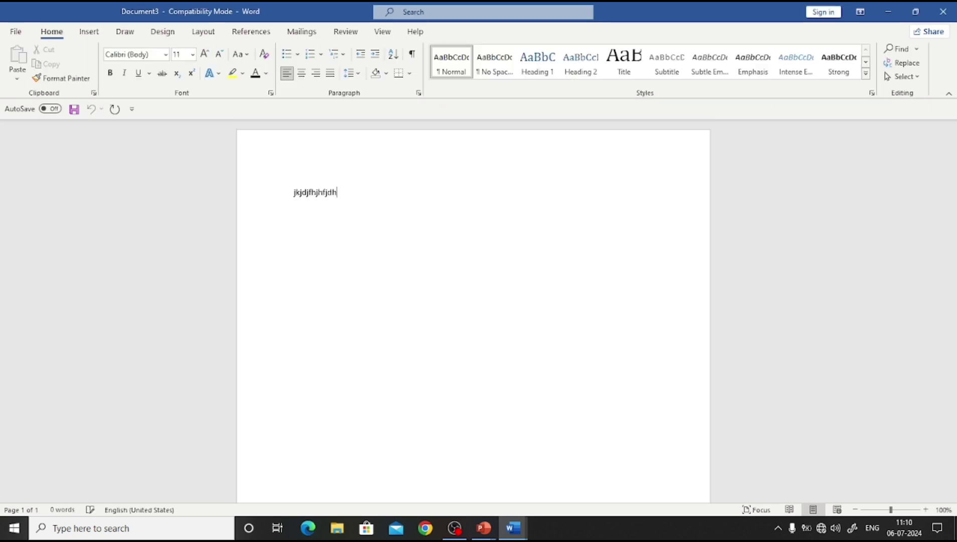
pyautogui.write(' nbmn')
pyautogui.scroll(-5, 311, 245)
pyautogui.scroll(5, 313, 245)
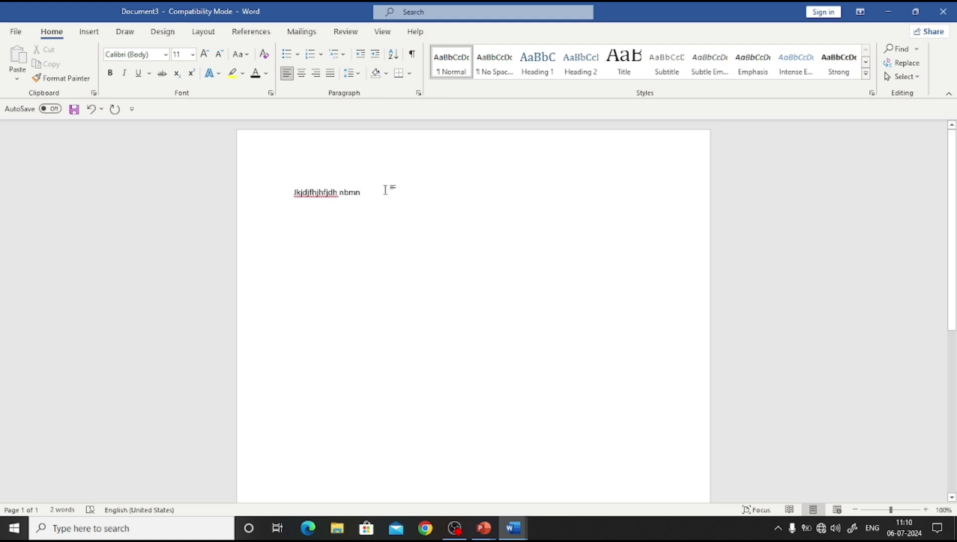
pyautogui.hotkey('ctrl', 'Return')
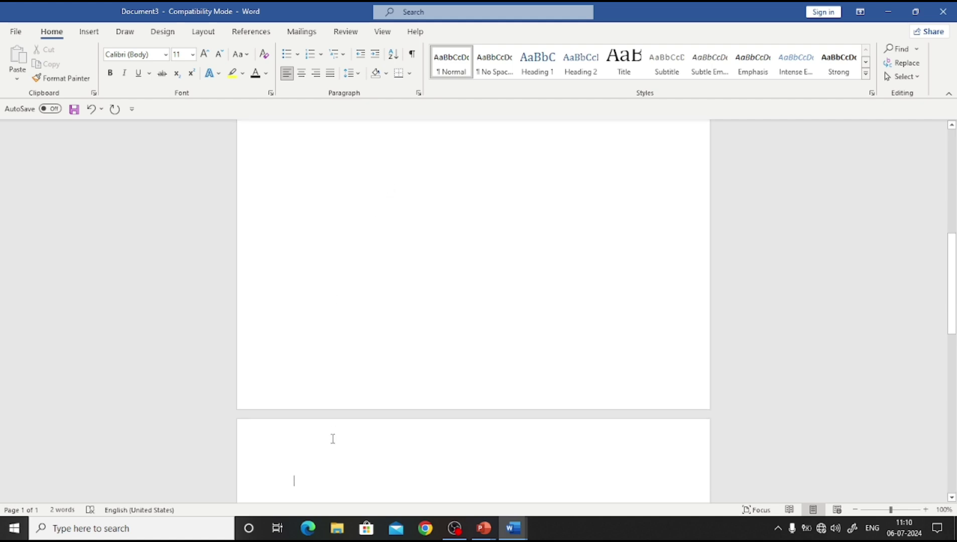
pyautogui.scroll(-1, 328, 435)
pyautogui.scroll(7, 327, 433)
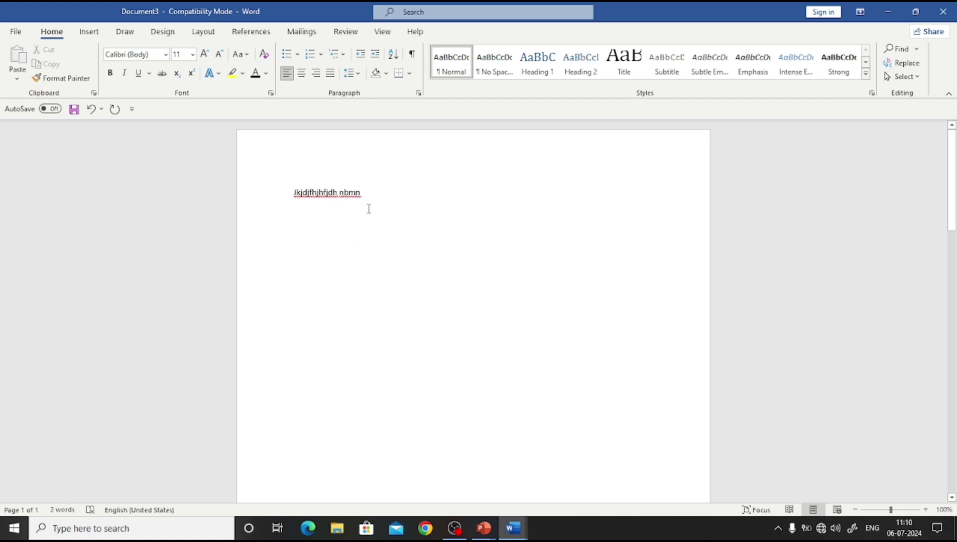
pyautogui.hotkey('ctrl', 'z')
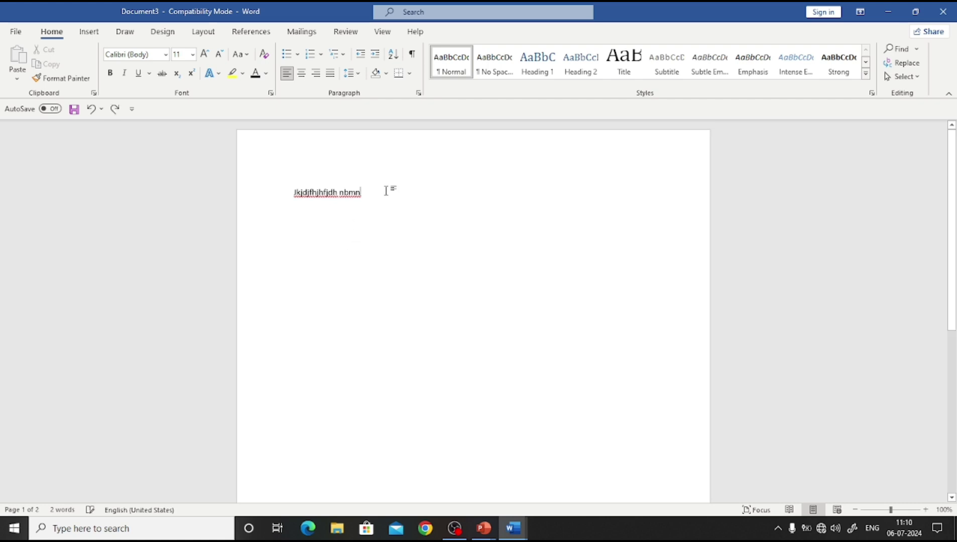
# Delete the test line, leaving Document3 with an empty first page
pyautogui.click(89, 31)
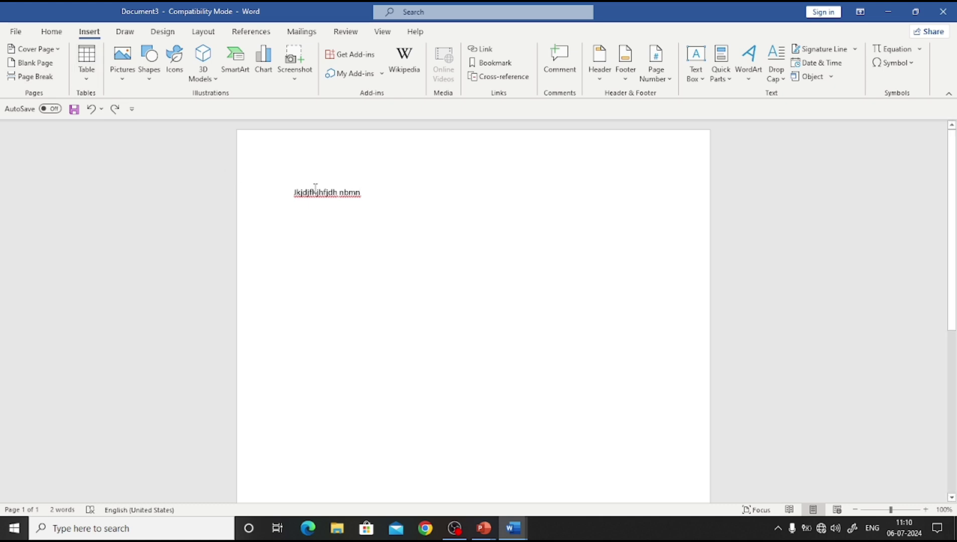
pyautogui.click(276, 187)
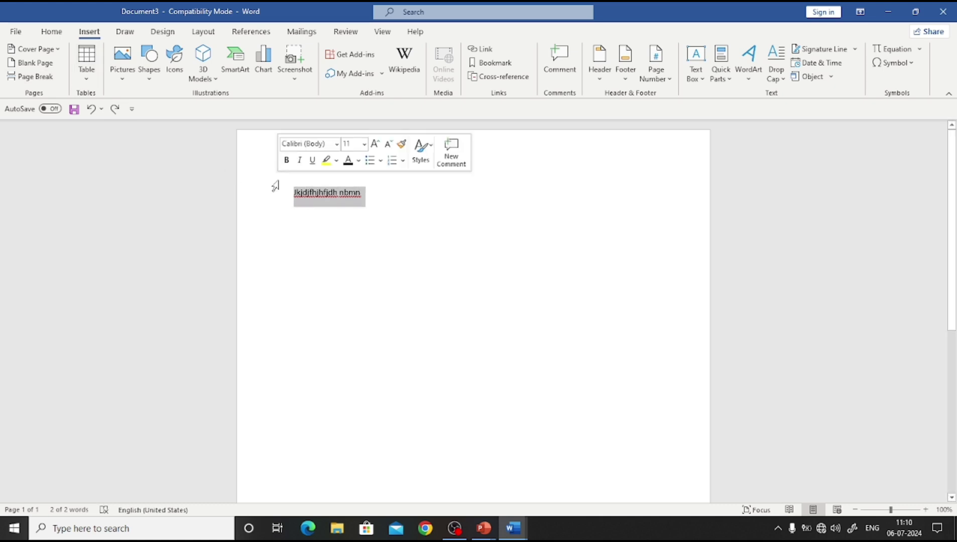
pyautogui.press('BackSpace')
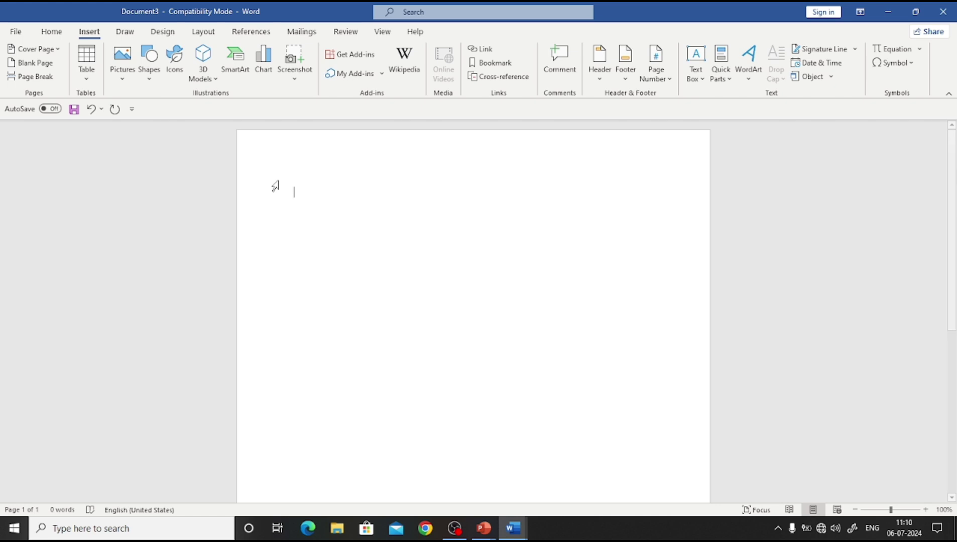
pyautogui.click(90, 79)
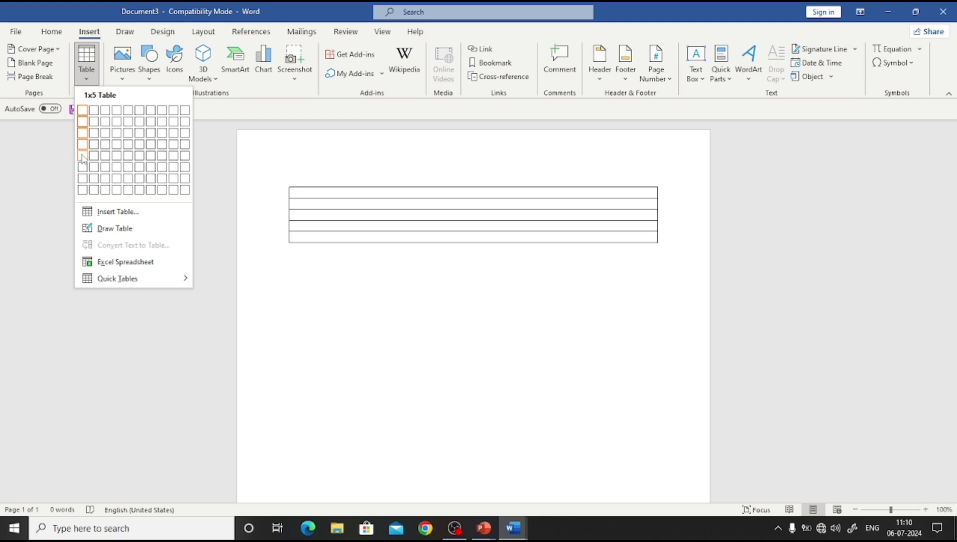
pyautogui.click(83, 157)
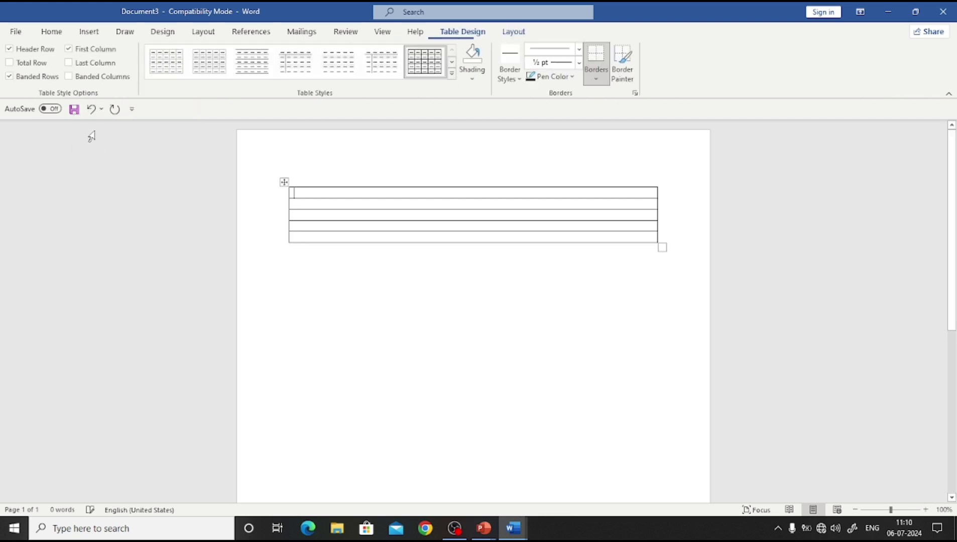
pyautogui.click(284, 182)
pyautogui.press('Left')
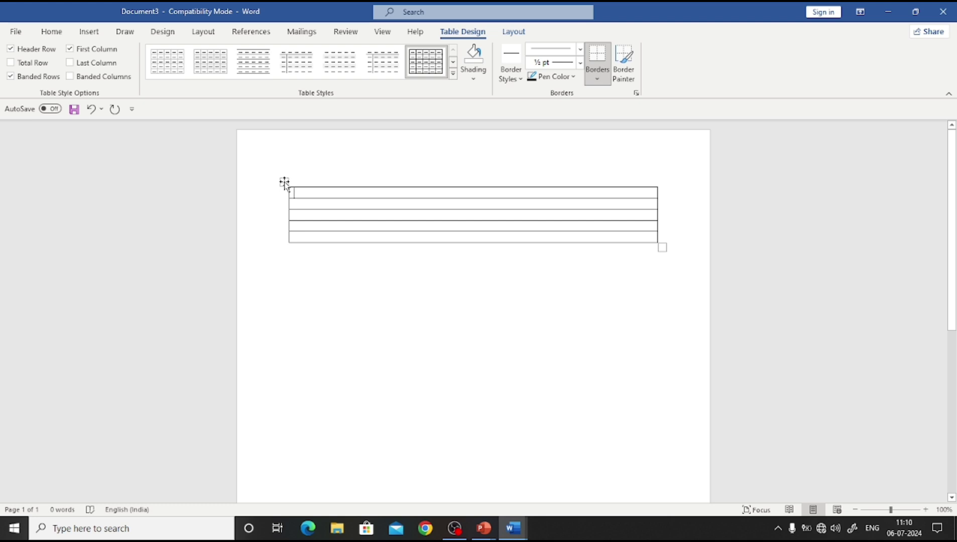
pyautogui.click(284, 182)
pyautogui.press('Left')
pyautogui.click(284, 181)
pyautogui.press('BackSpace')
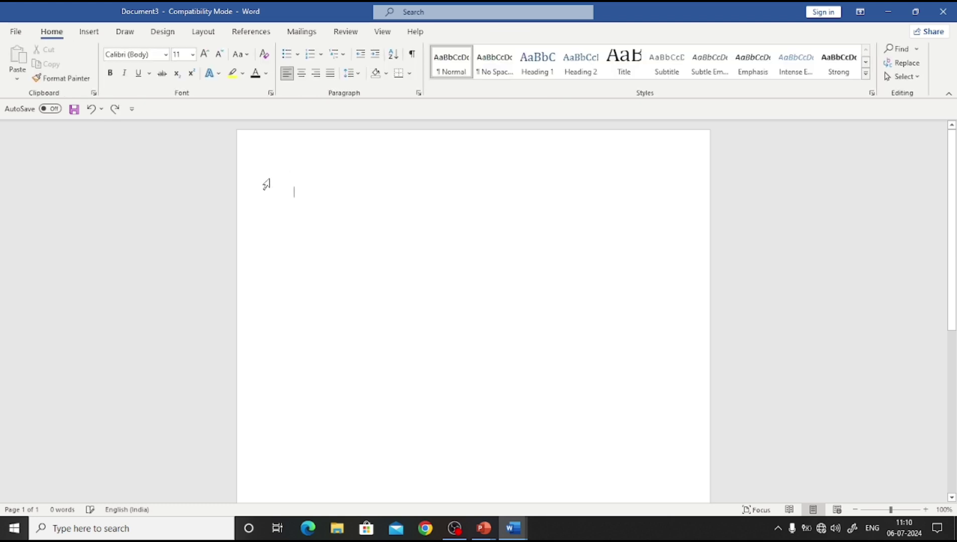
pyautogui.click(90, 32)
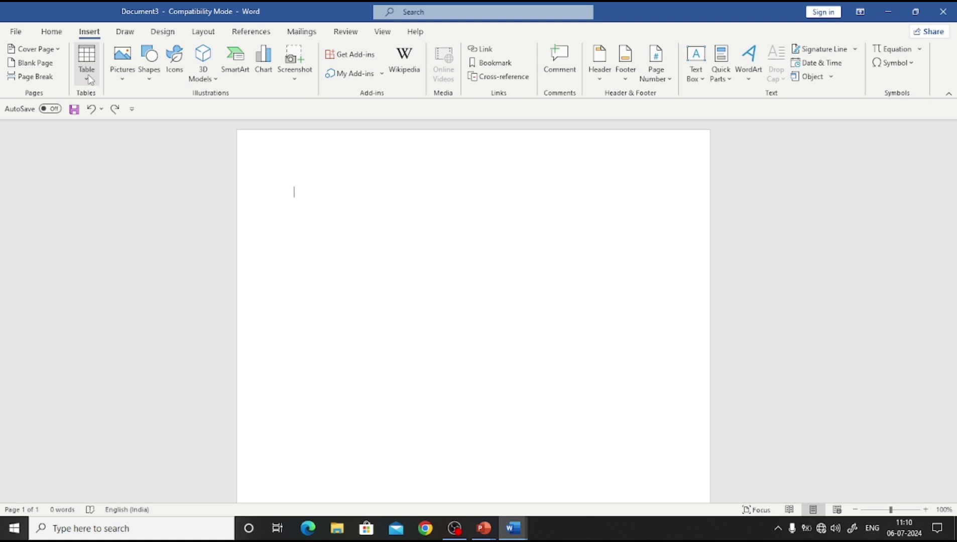
pyautogui.click(86, 78)
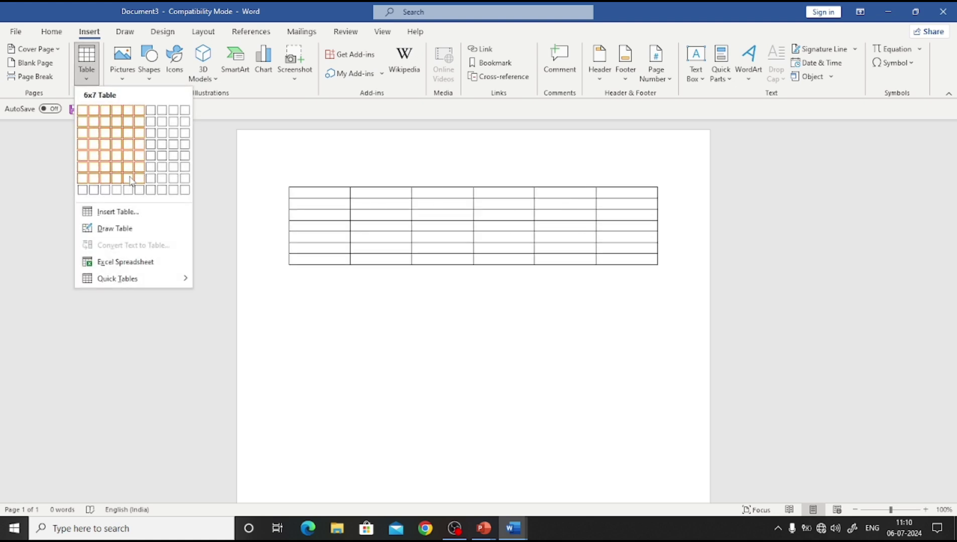
pyautogui.click(129, 144)
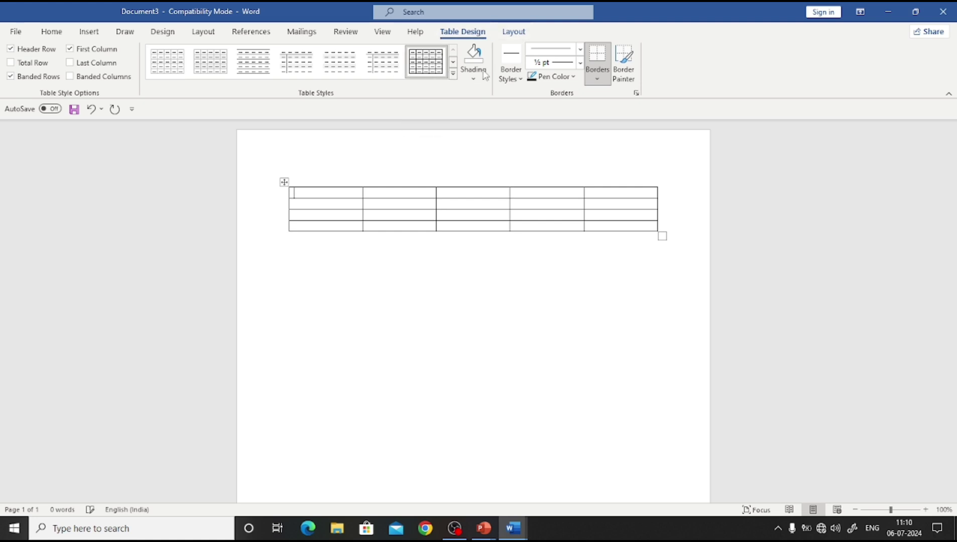
pyautogui.click(453, 73)
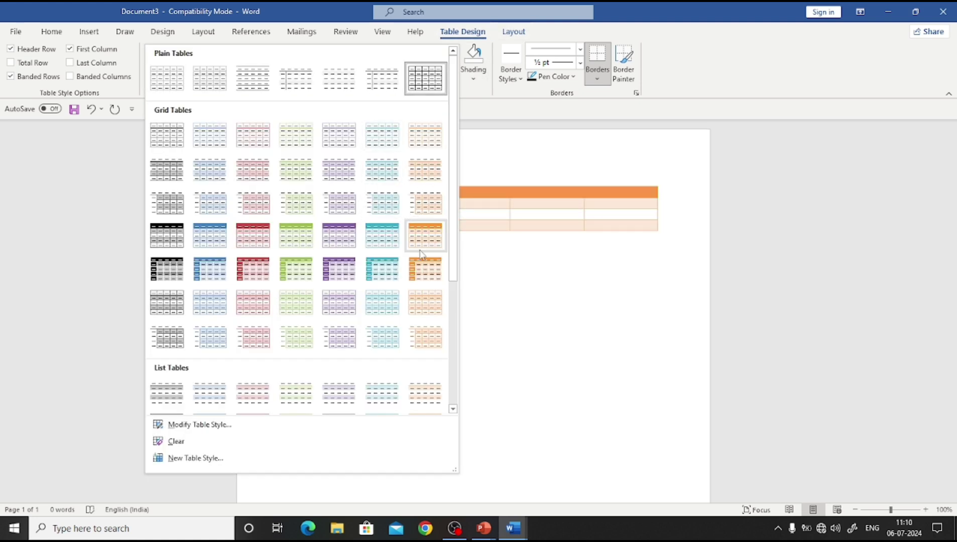
pyautogui.click(397, 246)
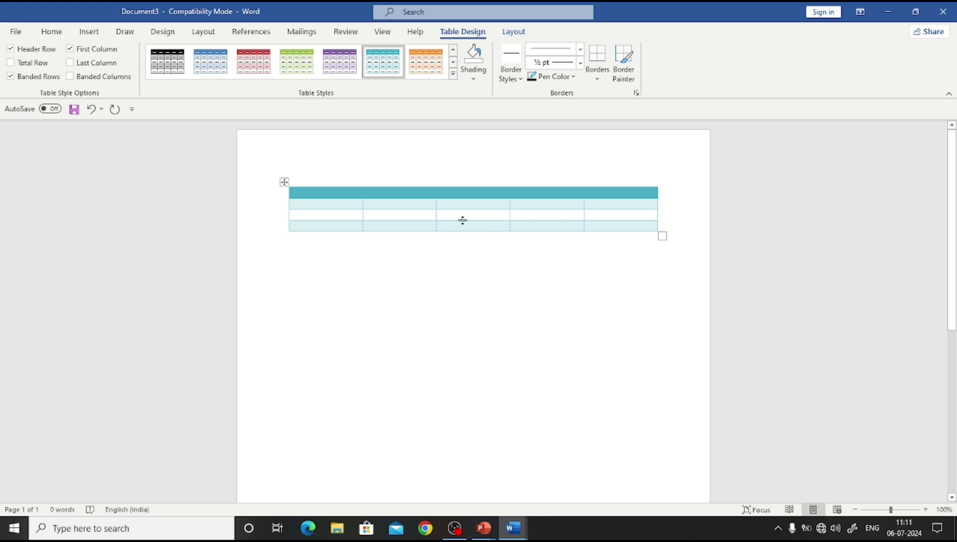
pyautogui.hotkey('ctrl', 'z')
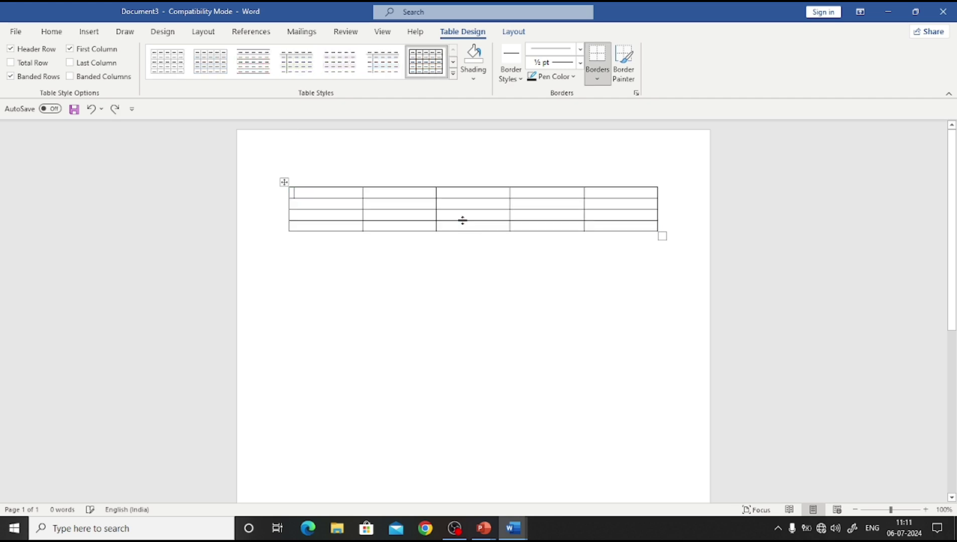
pyautogui.hotkey('ctrl', 'z')
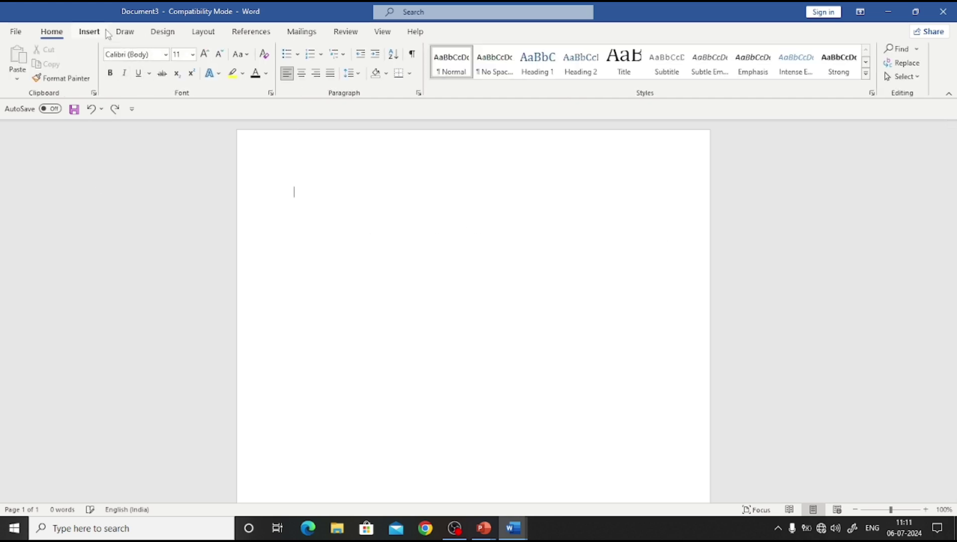
# With Draw Table, draw an outer table border and a narrow column line inside it
pyautogui.click(88, 33)
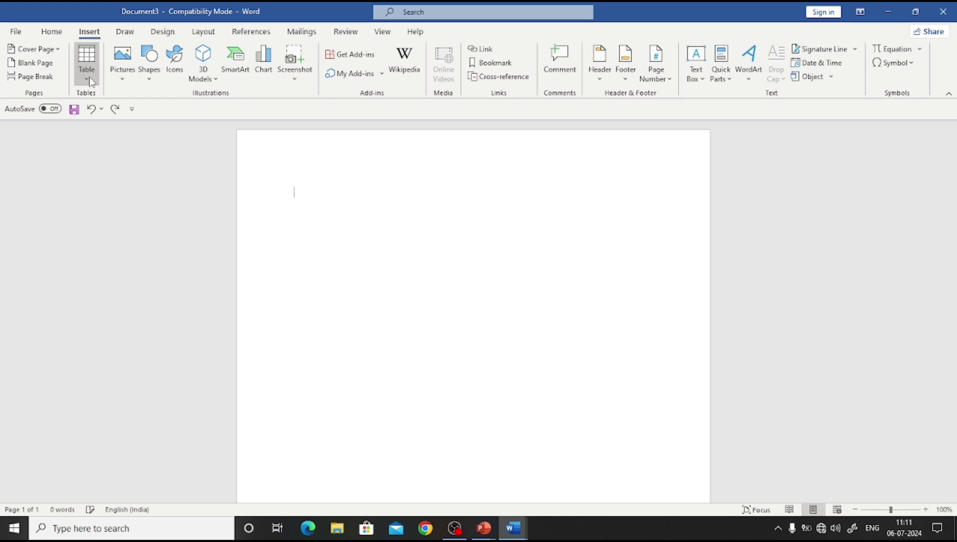
pyautogui.click(86, 63)
pyautogui.click(125, 229)
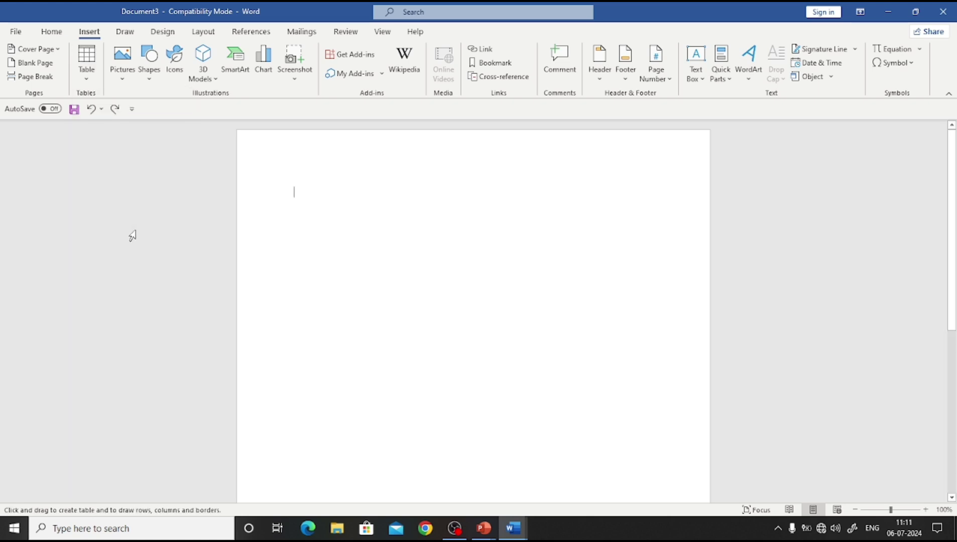
pyautogui.moveTo(308, 188); pyautogui.dragTo(586, 358)
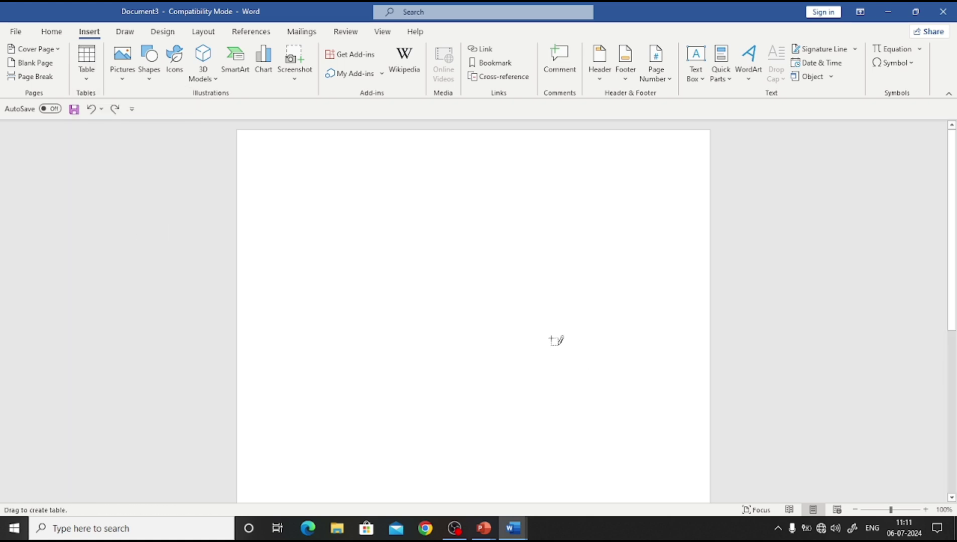
pyautogui.moveTo(439, 190); pyautogui.dragTo(462, 351)
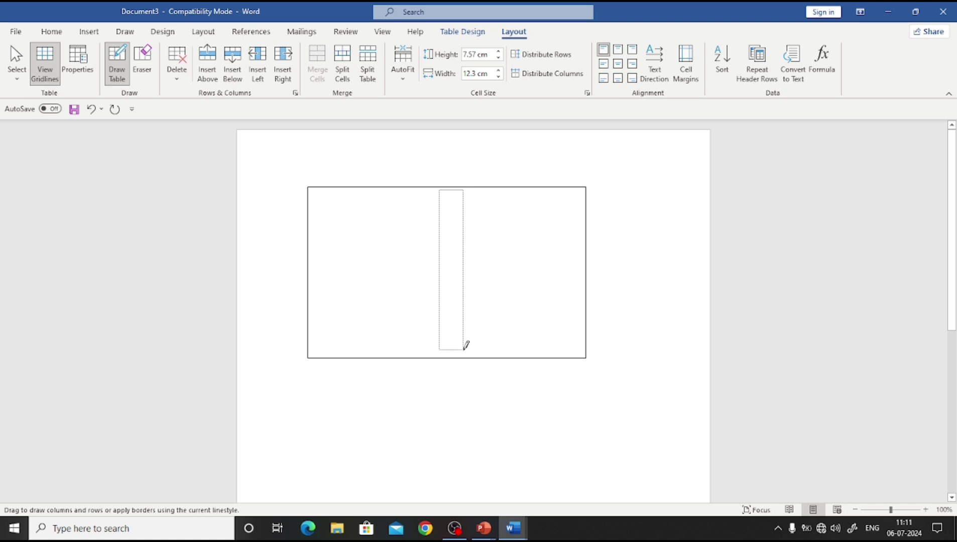
# Draw more row and column lines across the hand-drawn table
pyautogui.moveTo(313, 261); pyautogui.dragTo(623, 282)
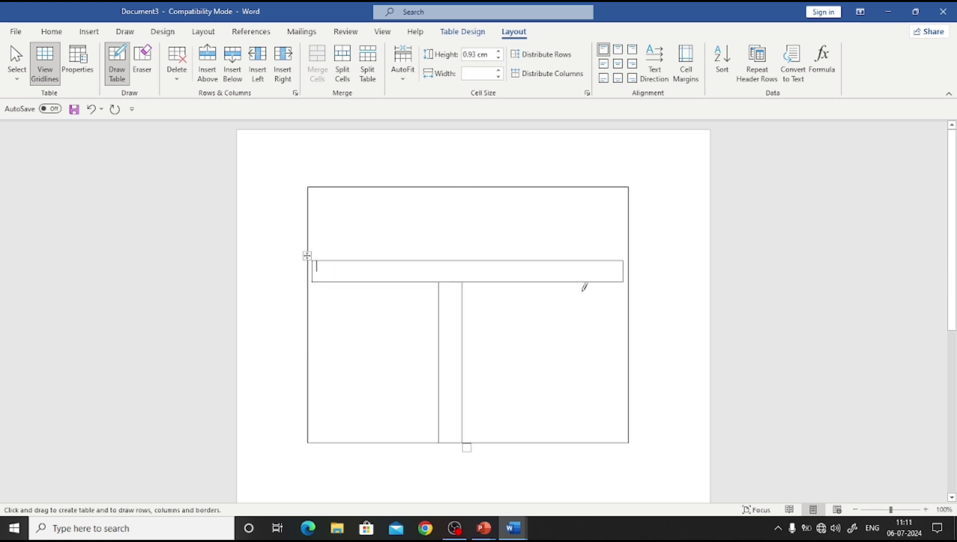
pyautogui.moveTo(497, 180); pyautogui.dragTo(547, 442)
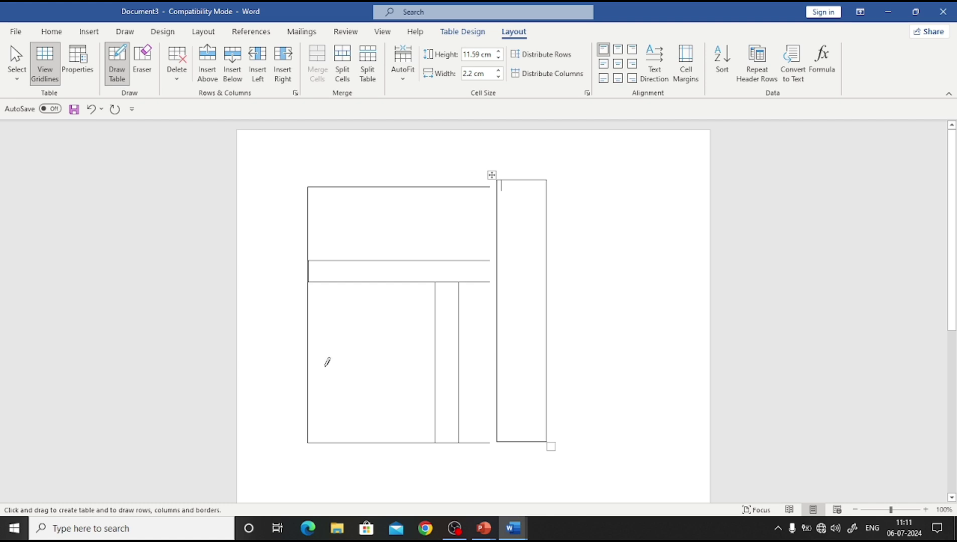
pyautogui.moveTo(327, 376); pyautogui.dragTo(461, 376)
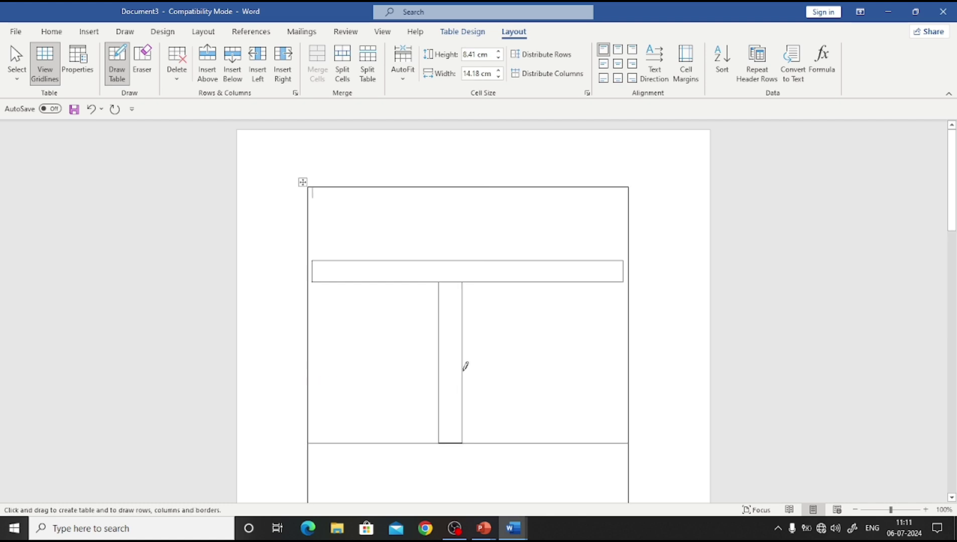
pyautogui.scroll(-3, 465, 366)
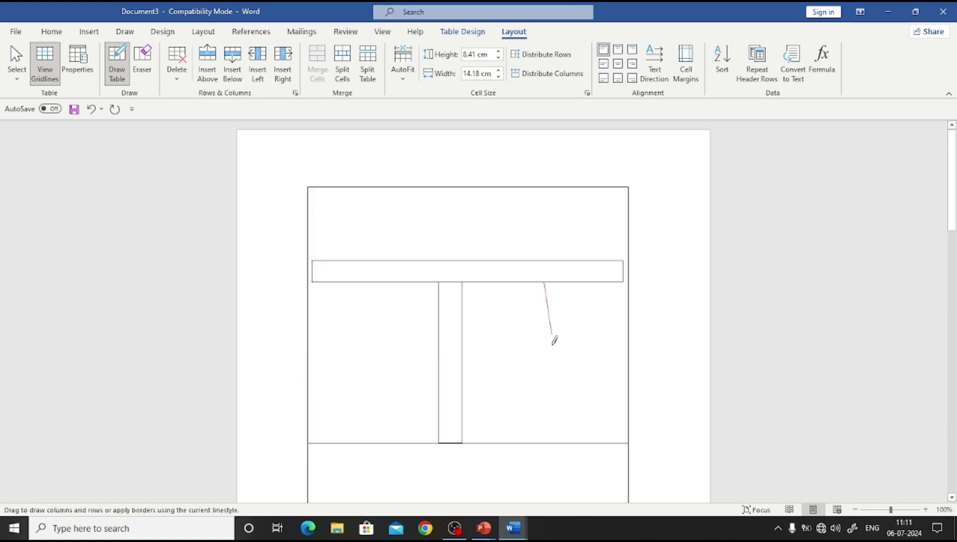
pyautogui.moveTo(546, 282); pyautogui.dragTo(552, 442)
pyautogui.scroll(-2, 543, 409)
pyautogui.scroll(-1, 547, 400)
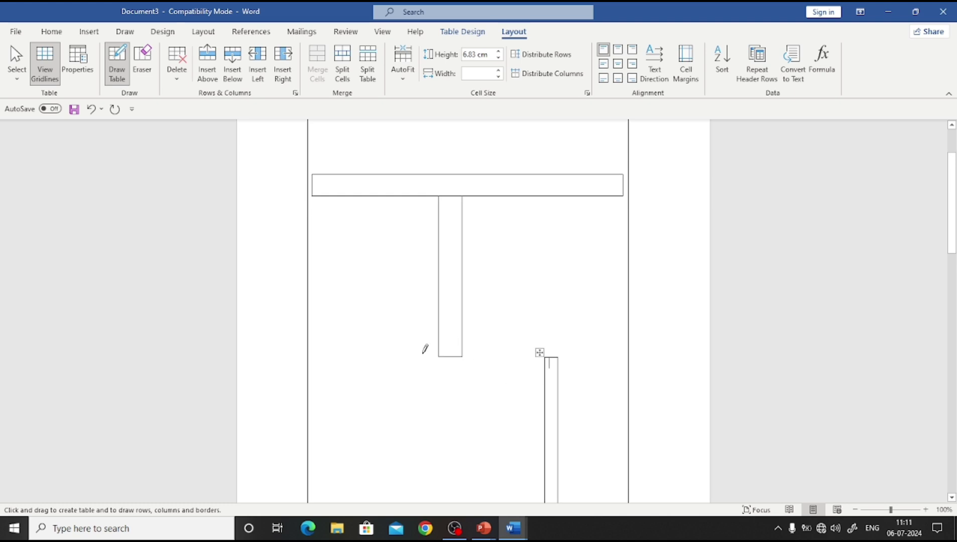
pyautogui.moveTo(318, 339); pyautogui.dragTo(555, 341)
# Undo the drawn borders with Ctrl+Z until the table is gone
pyautogui.scroll(1, 552, 341)
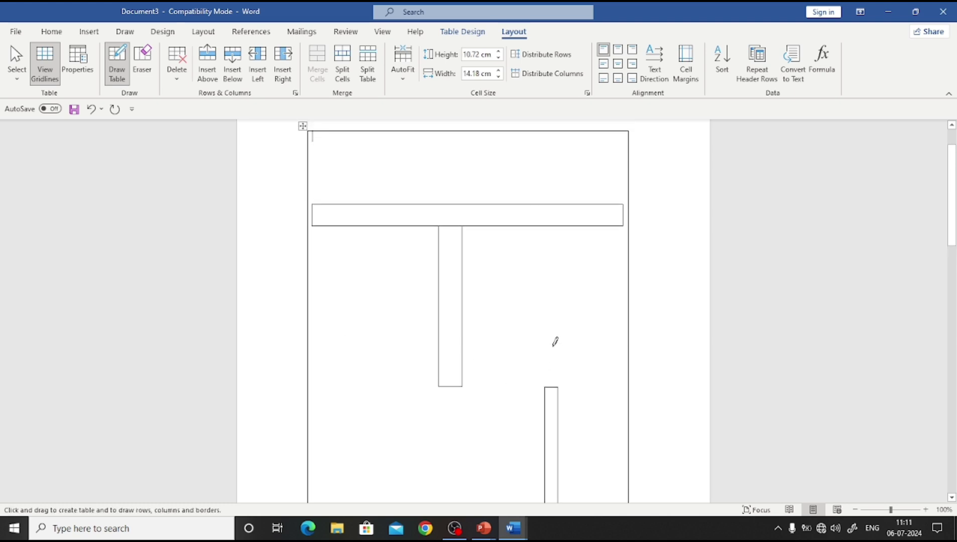
pyautogui.scroll(2, 554, 340)
pyautogui.scroll(-6, 553, 336)
pyautogui.scroll(-4, 553, 330)
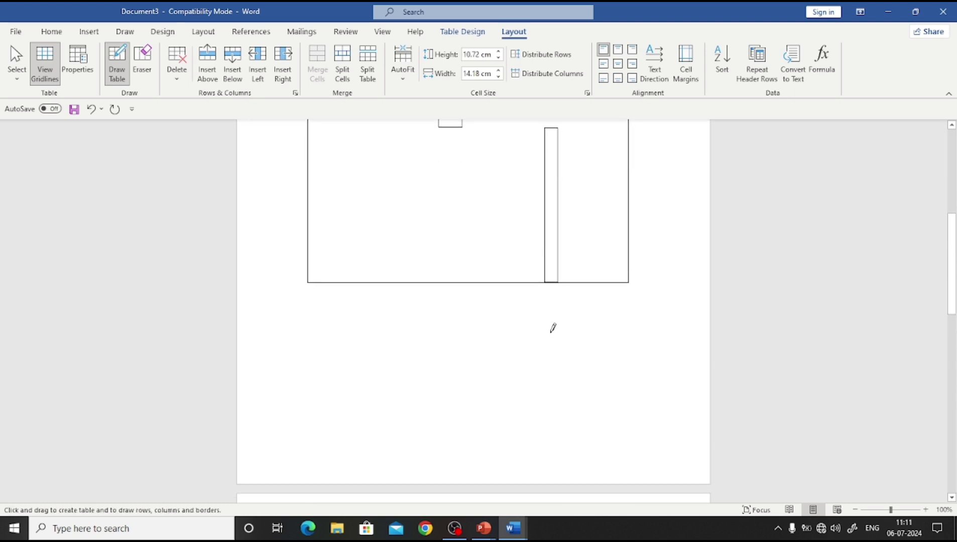
pyautogui.hotkey('ctrl', 'z')
pyautogui.hotkey('ctrl', 'z')
pyautogui.hotkey('ctrl', 'z')
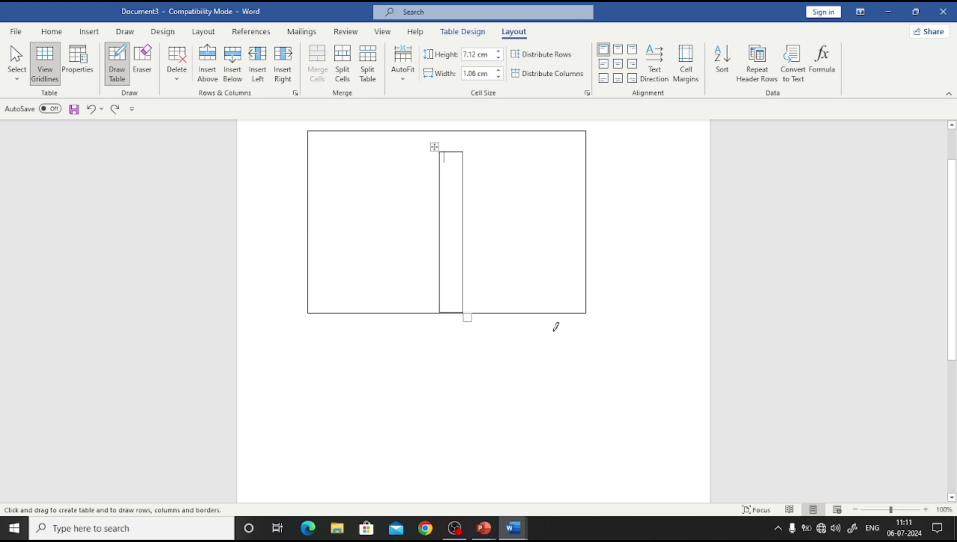
pyautogui.hotkey('ctrl', 'z')
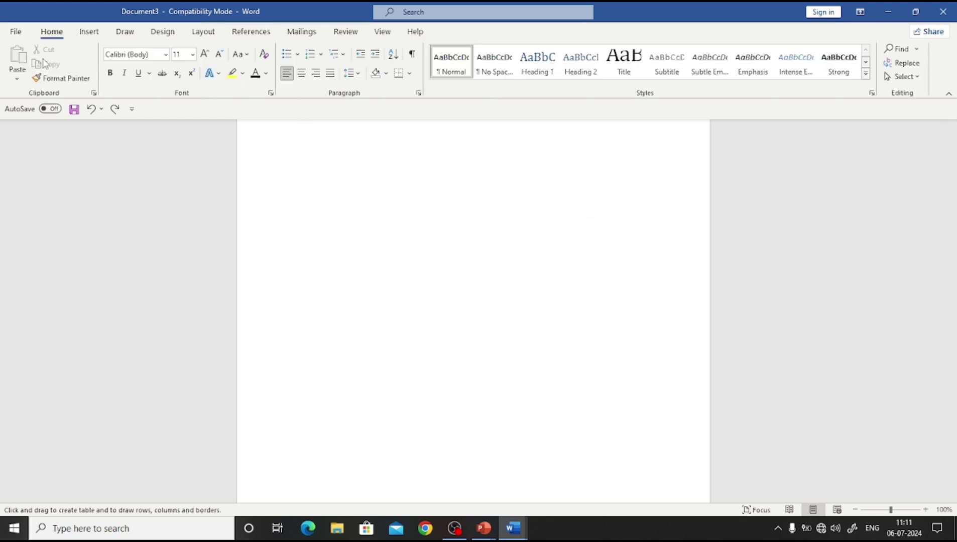
pyautogui.click(90, 32)
pyautogui.click(129, 81)
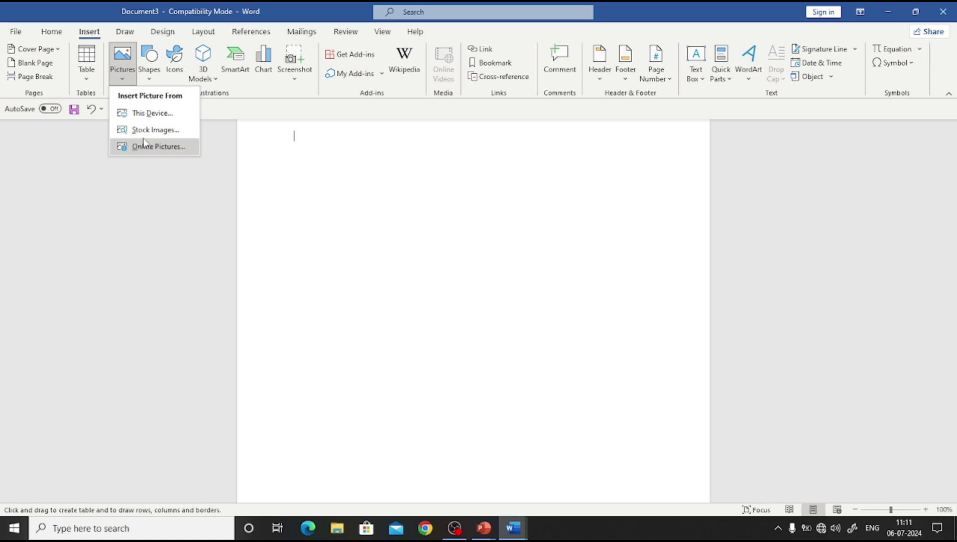
pyautogui.click(157, 115)
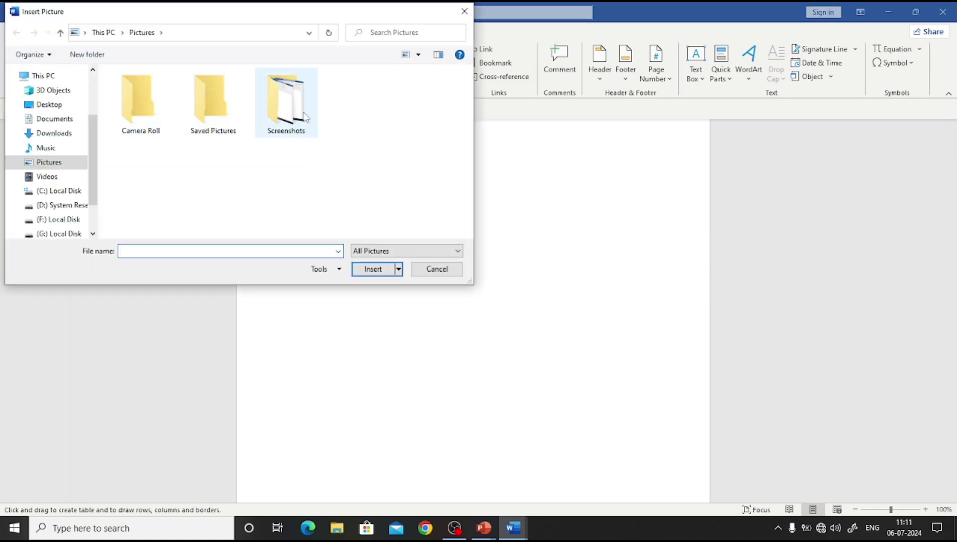
pyautogui.click(305, 117)
pyautogui.doubleClick(285, 114)
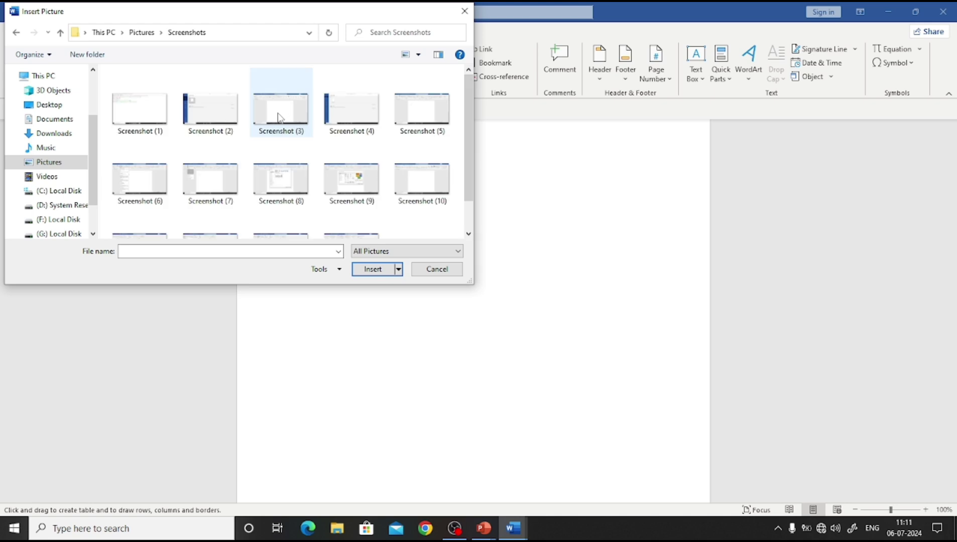
pyautogui.click(56, 105)
pyautogui.click(117, 101)
pyautogui.click(354, 269)
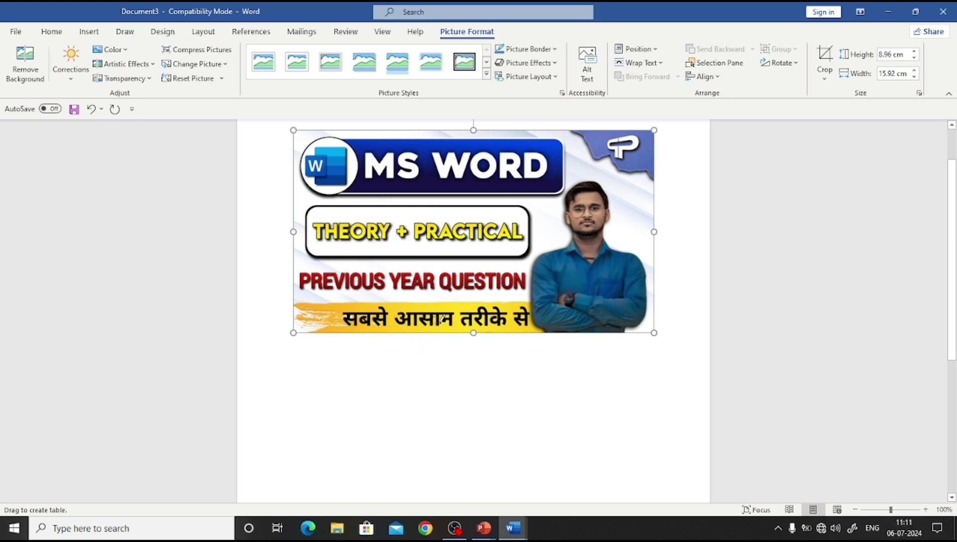
pyautogui.moveTo(429, 260); pyautogui.dragTo(415, 337)
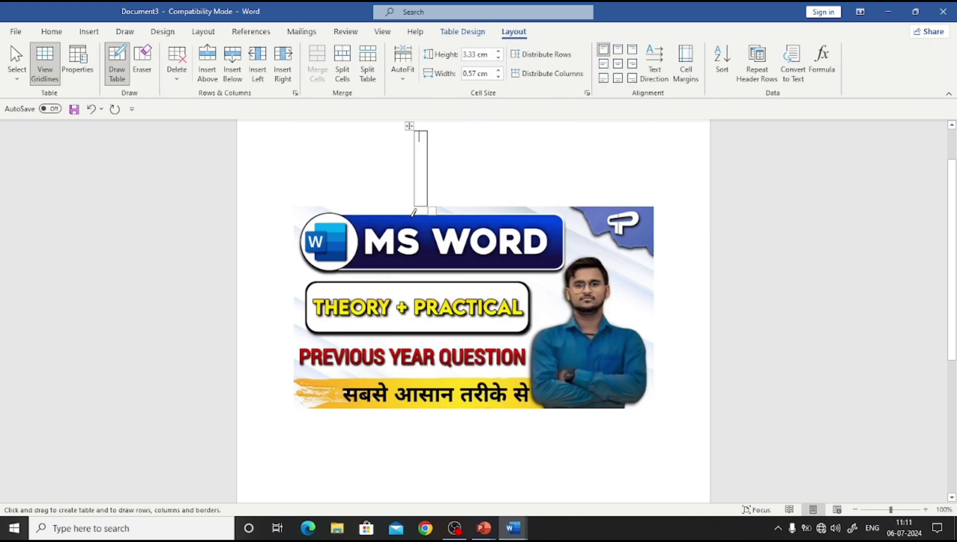
pyautogui.hotkey('ctrl', 'z')
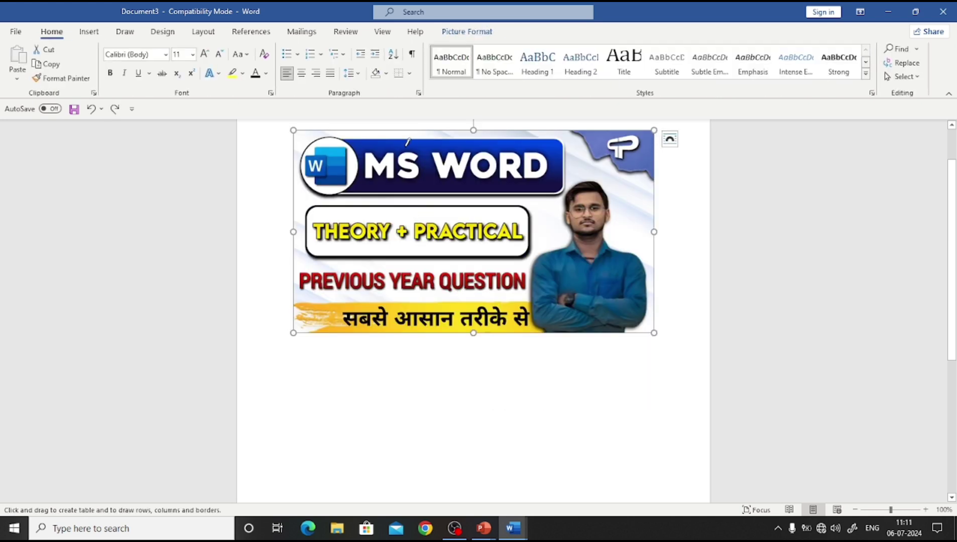
pyautogui.press('Escape')
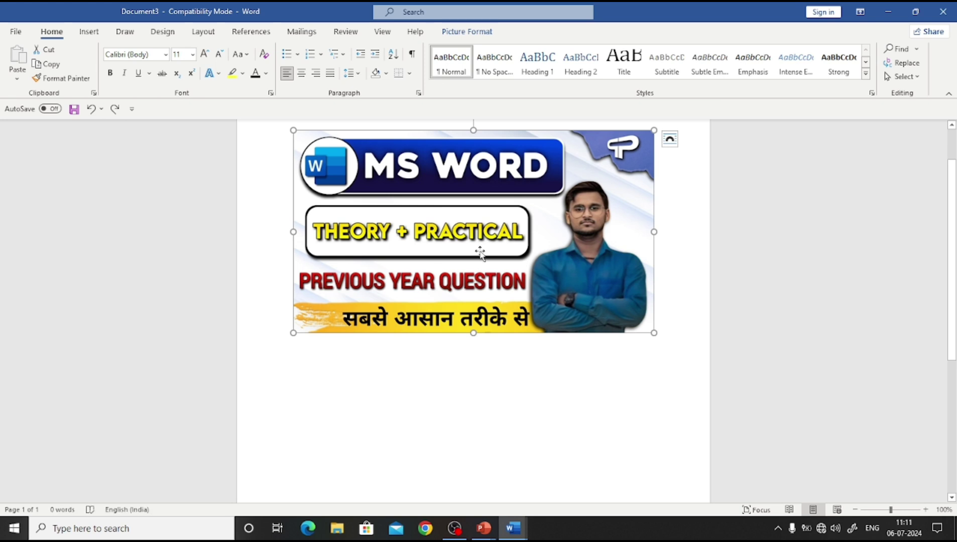
pyautogui.click(478, 32)
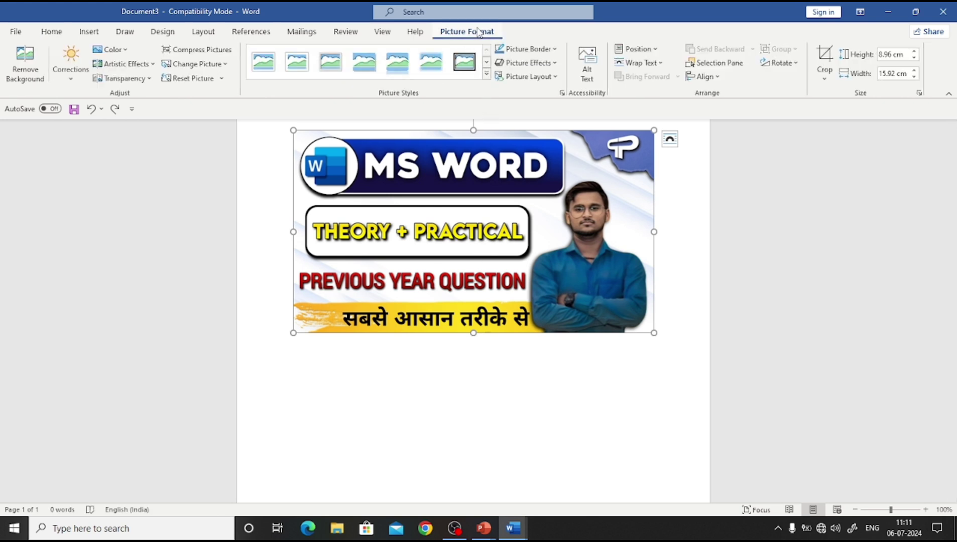
pyautogui.click(629, 66)
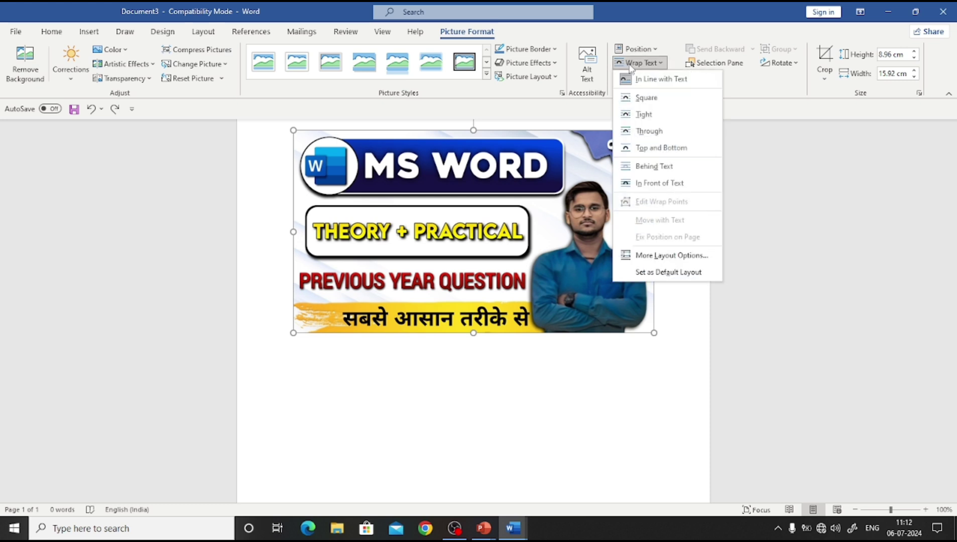
pyautogui.click(657, 171)
pyautogui.moveTo(533, 203); pyautogui.dragTo(534, 289)
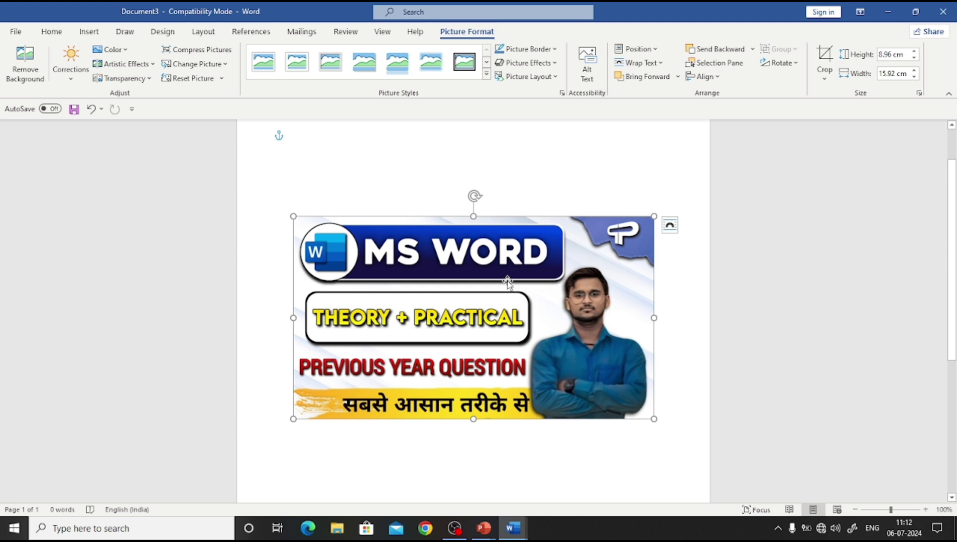
pyautogui.hotkey('ctrl', 'z')
pyautogui.hotkey('ctrl', 'z')
pyautogui.hotkey('ctrl', 'z')
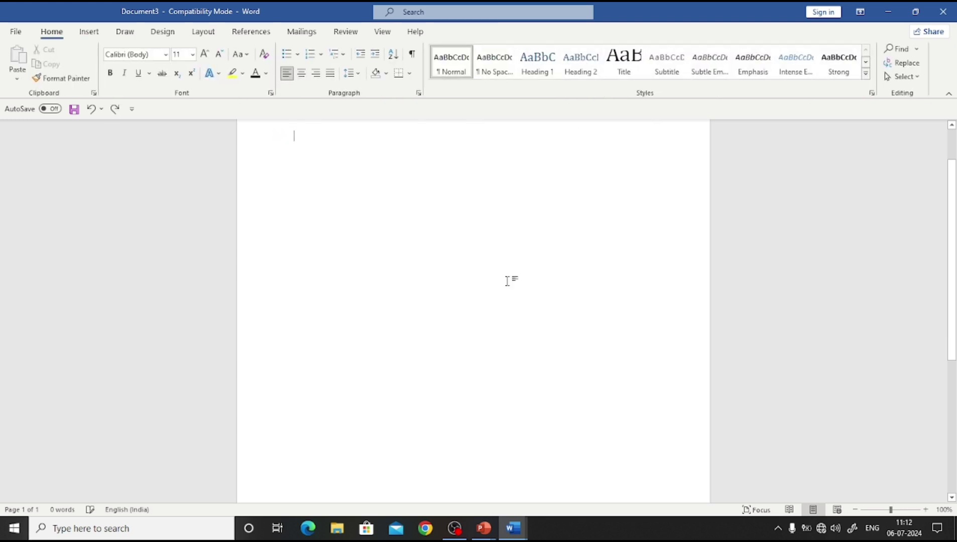
# Generate five paragraphs of sample text with =rand()
pyautogui.write('=r')
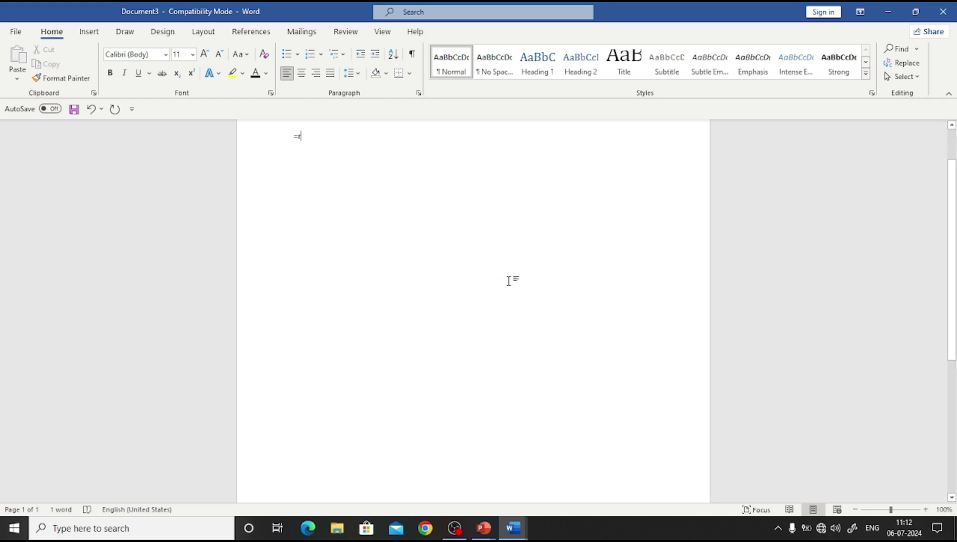
pyautogui.write('an')
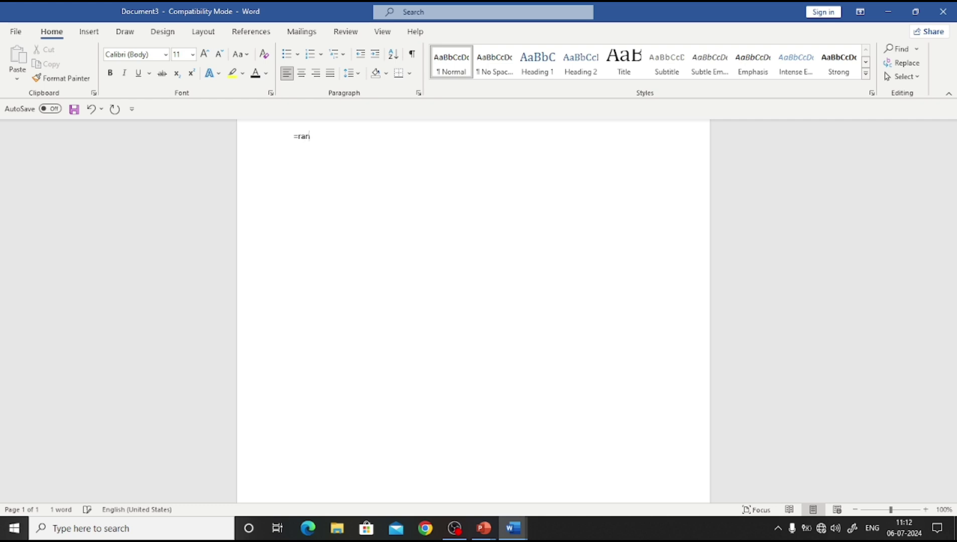
pyautogui.write('d()')
pyautogui.press('Return')
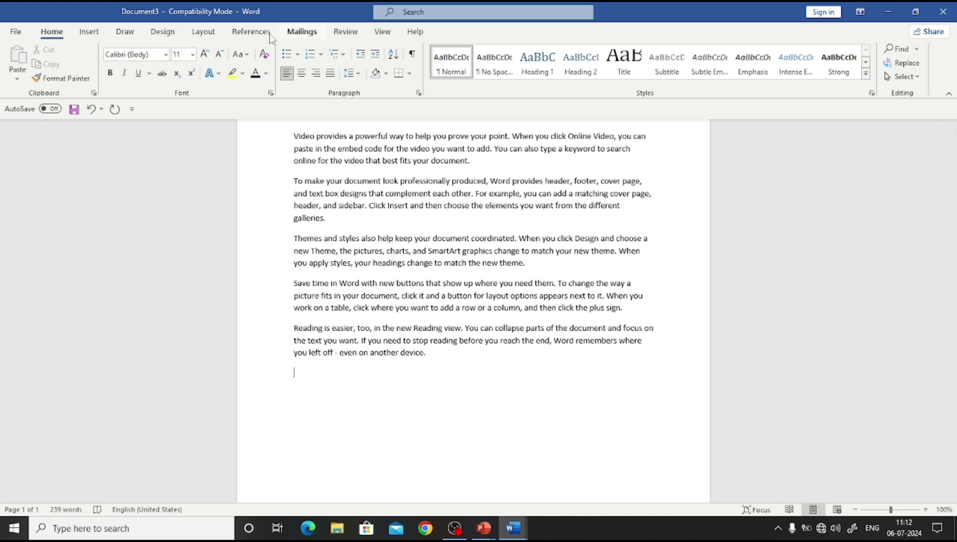
# Insert the Picsart image from this device and drag it into the Save time paragraph
pyautogui.click(89, 32)
pyautogui.click(120, 65)
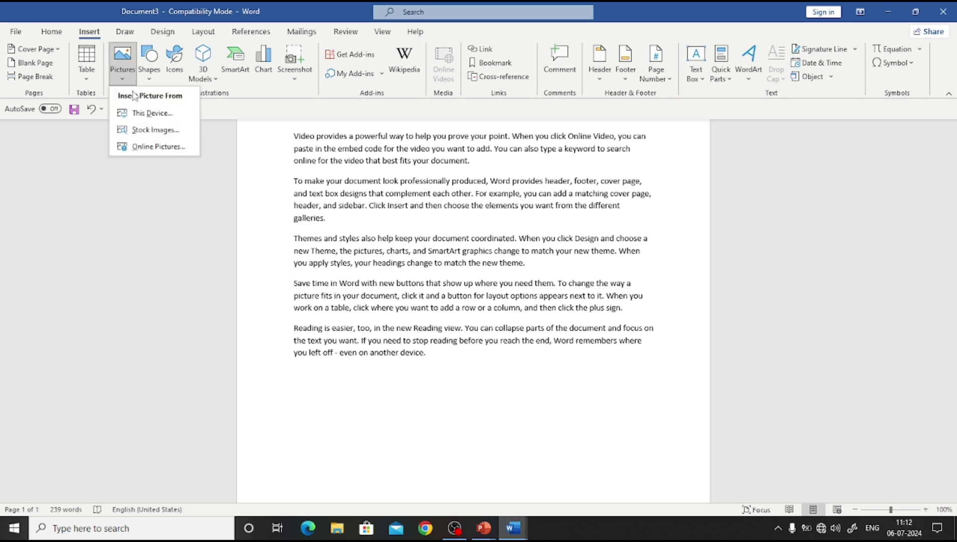
pyautogui.click(147, 115)
pyautogui.click(147, 115)
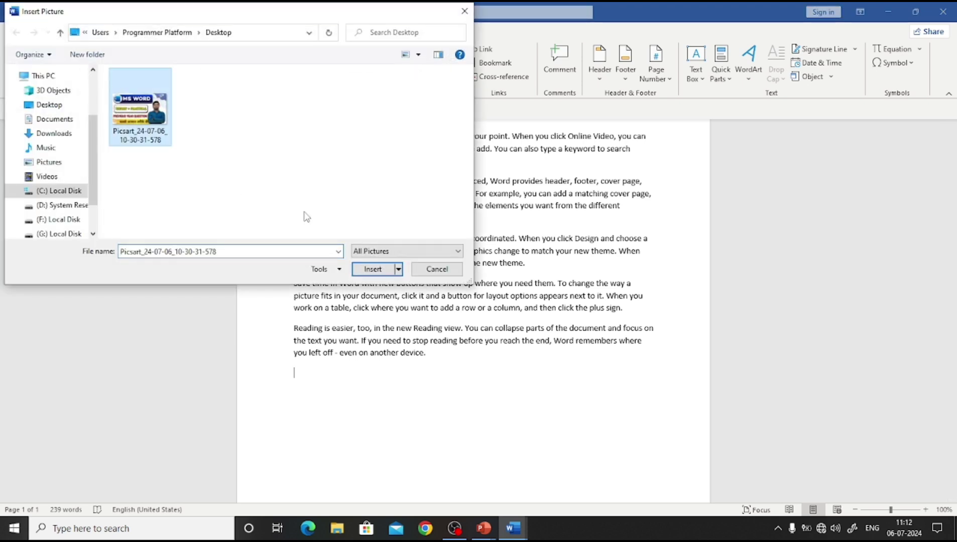
pyautogui.click(373, 270)
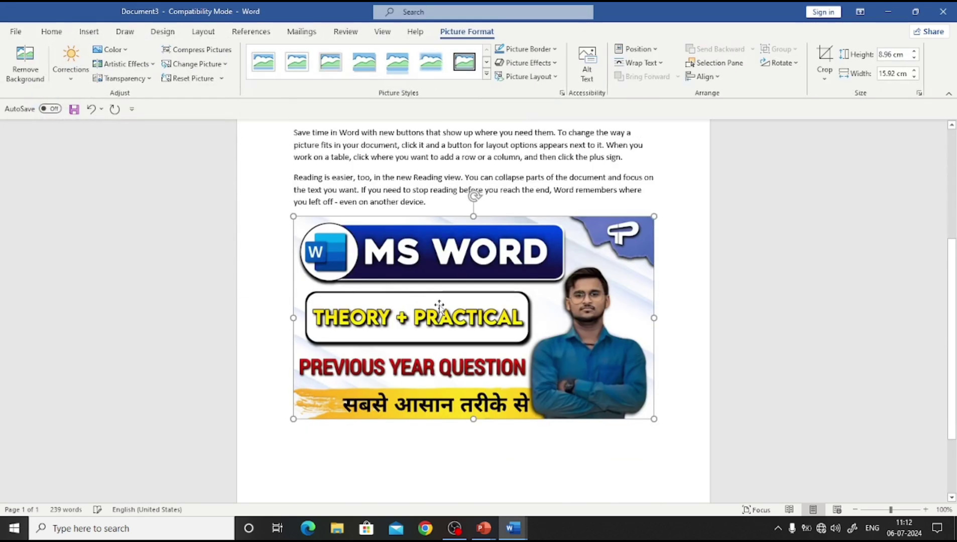
pyautogui.moveTo(442, 307); pyautogui.dragTo(438, 145)
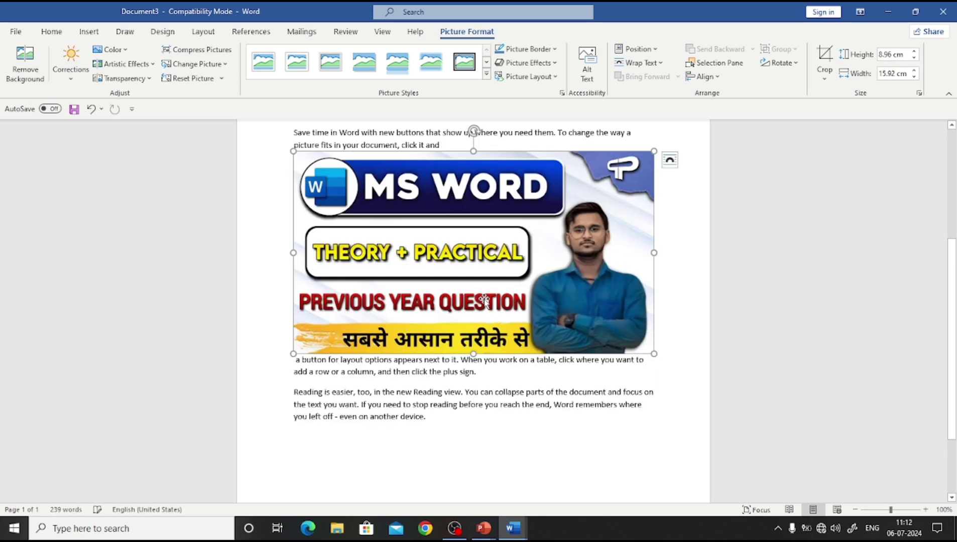
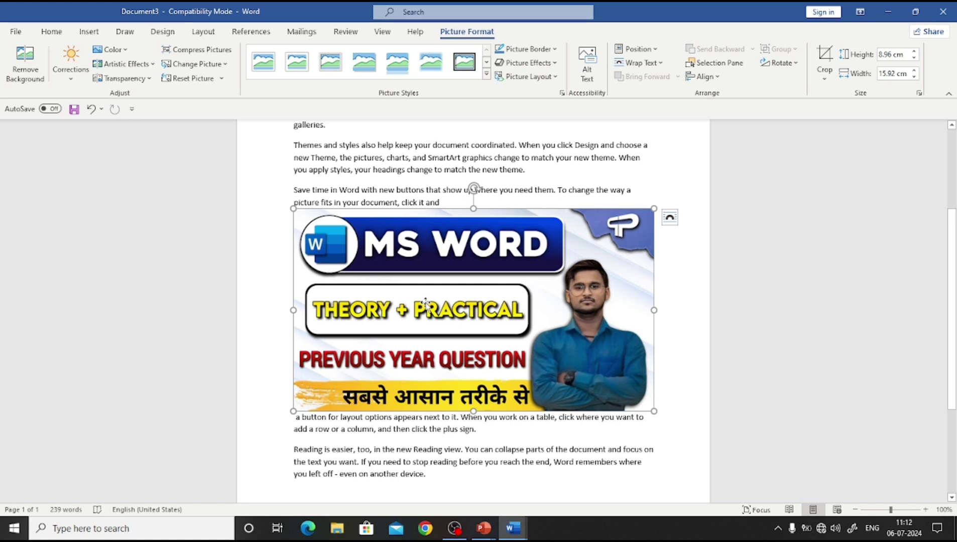
# Put the picture behind the text, enlarge it to 23.26 × 13.08 cm, and align it to the right page edge
pyautogui.click(640, 63)
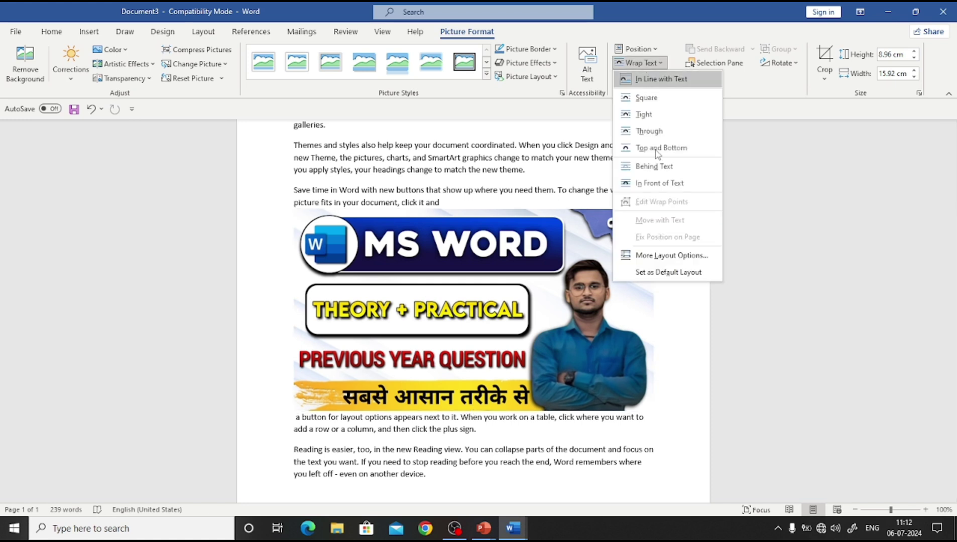
pyautogui.click(654, 169)
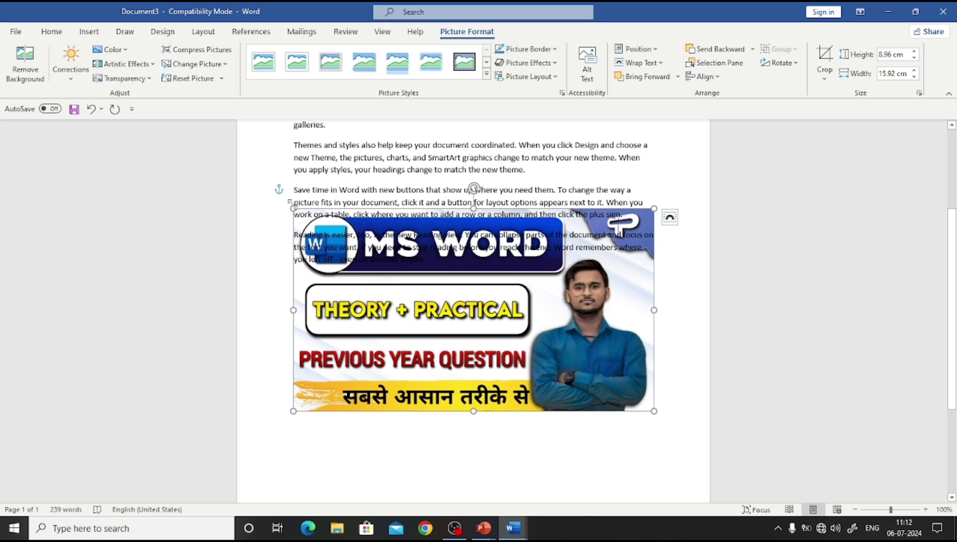
pyautogui.moveTo(293, 208); pyautogui.dragTo(263, 120)
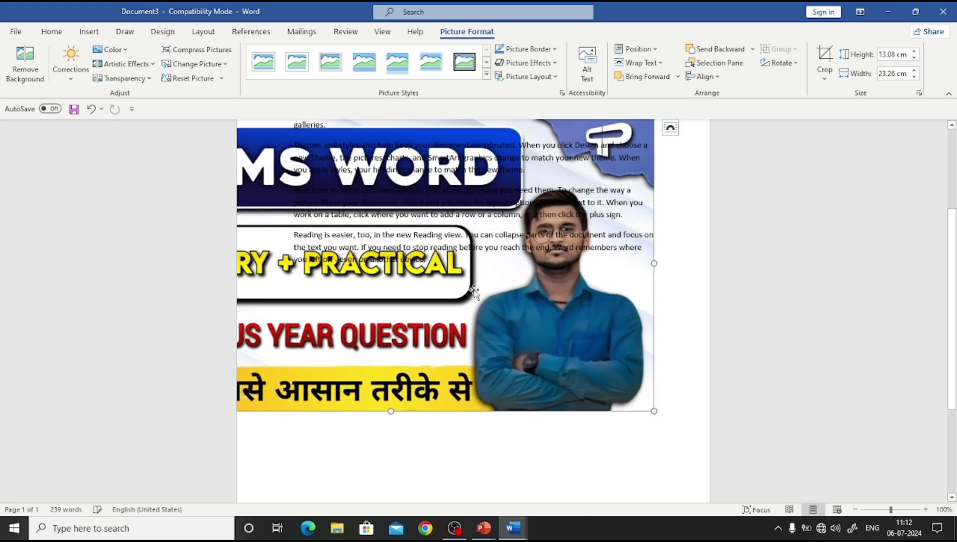
pyautogui.moveTo(512, 299); pyautogui.dragTo(560, 263)
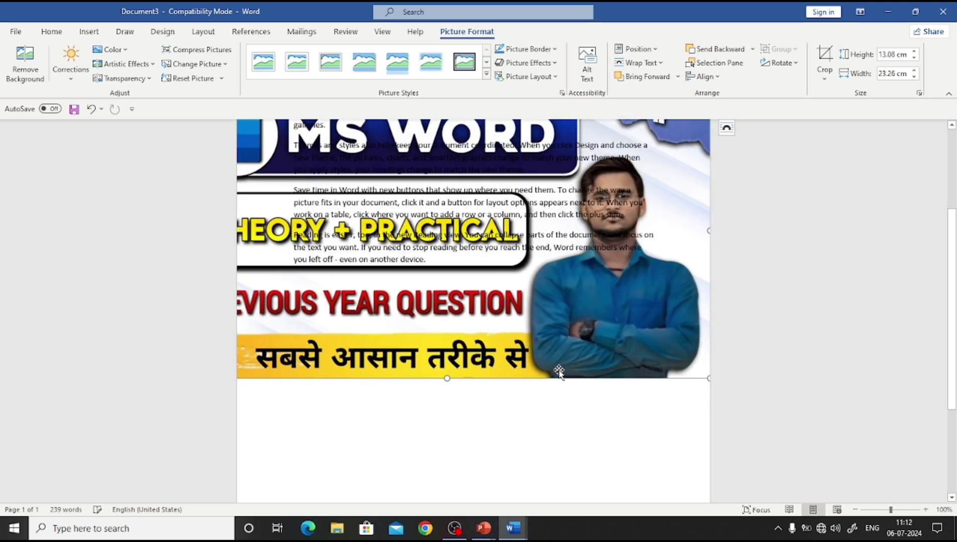
pyautogui.click(554, 449)
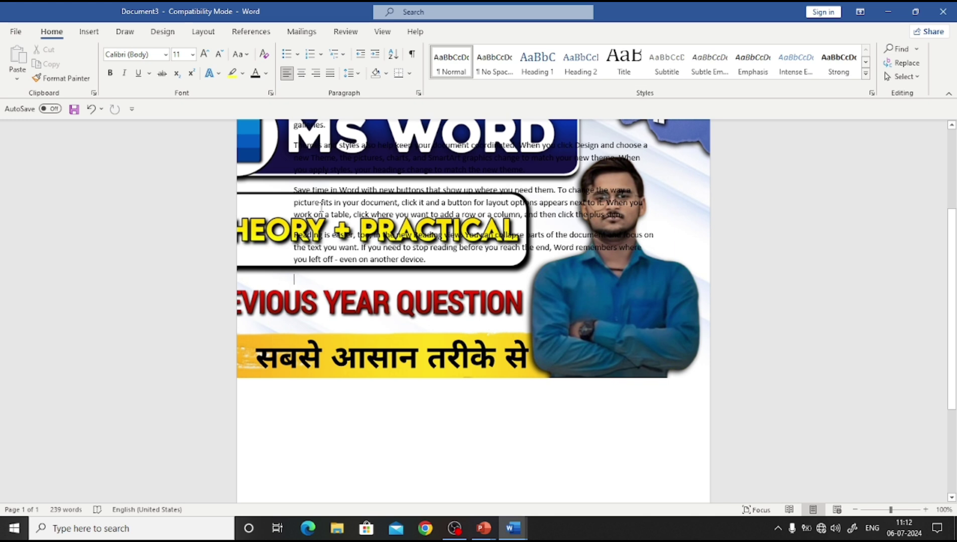
# Give the thumbnail an oval soft-edged picture style and remove its background
pyautogui.click(515, 338)
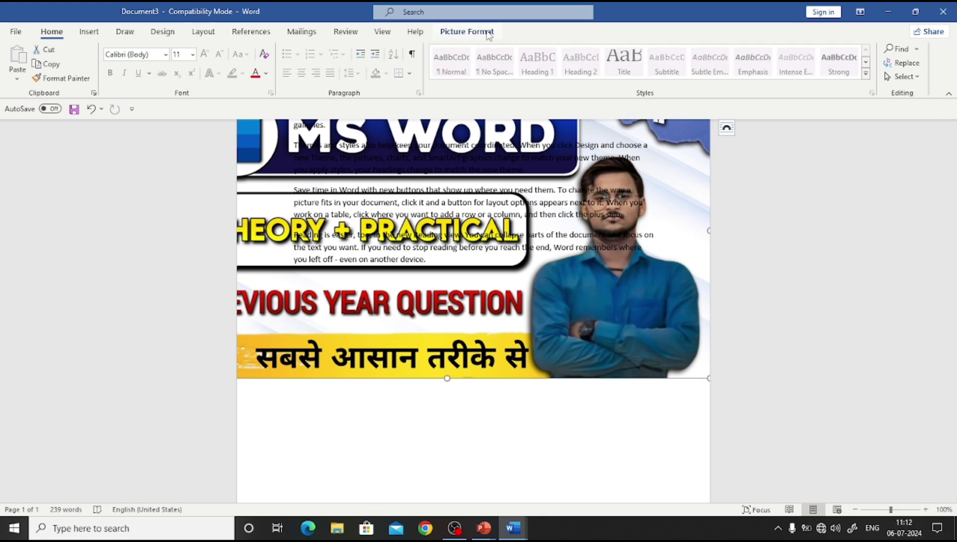
pyautogui.click(467, 32)
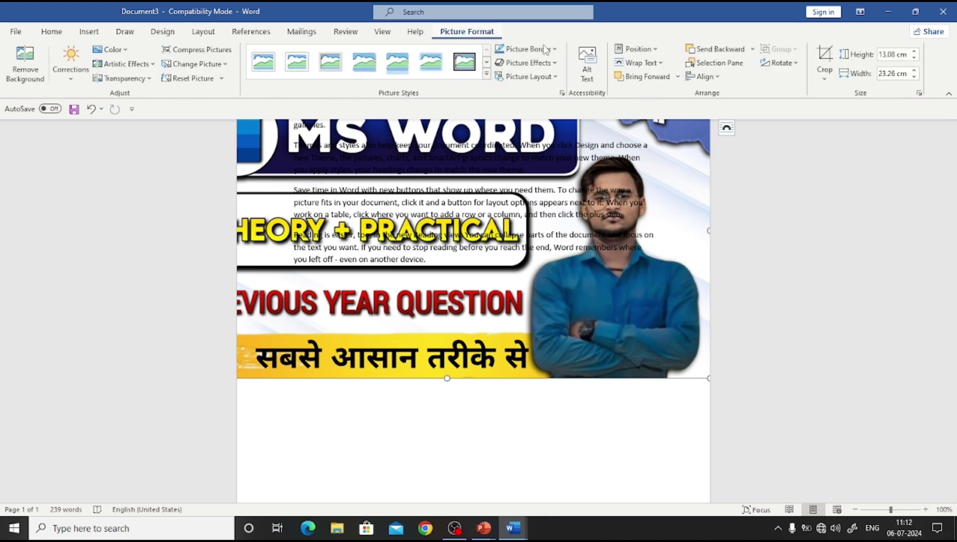
pyautogui.click(487, 74)
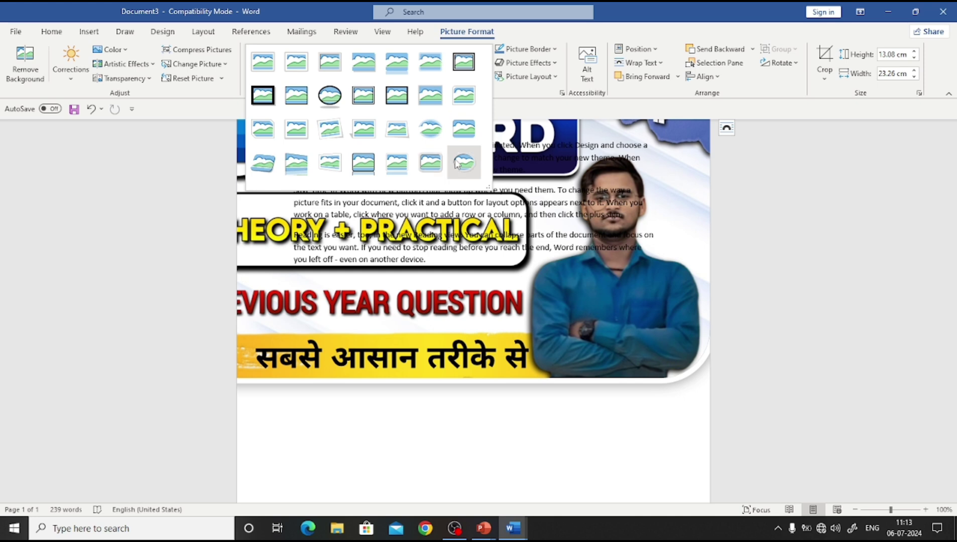
pyautogui.click(454, 158)
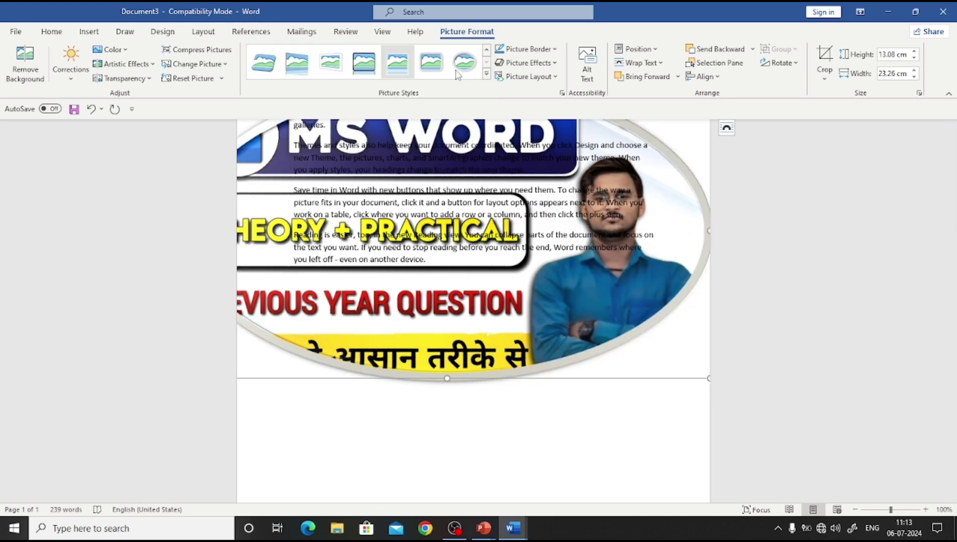
pyautogui.click(44, 75)
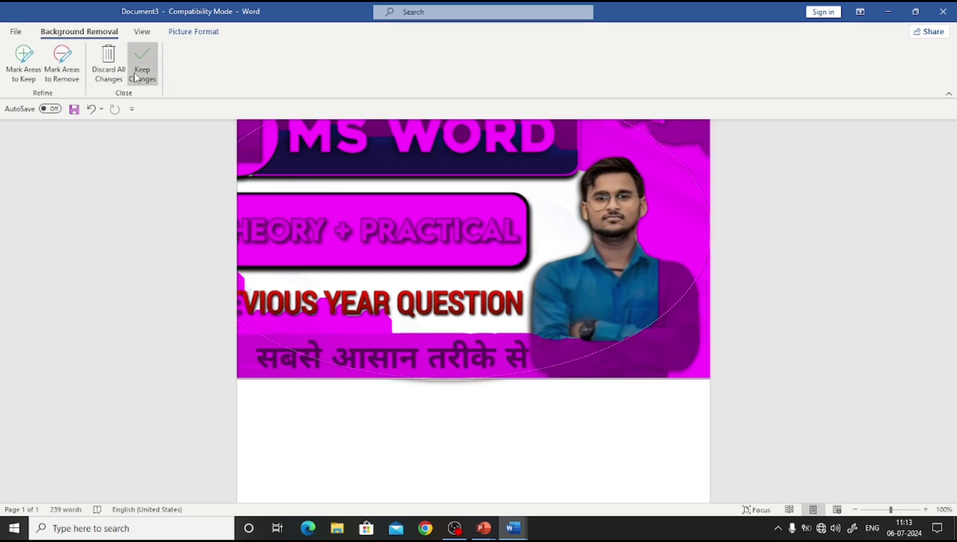
pyautogui.click(142, 65)
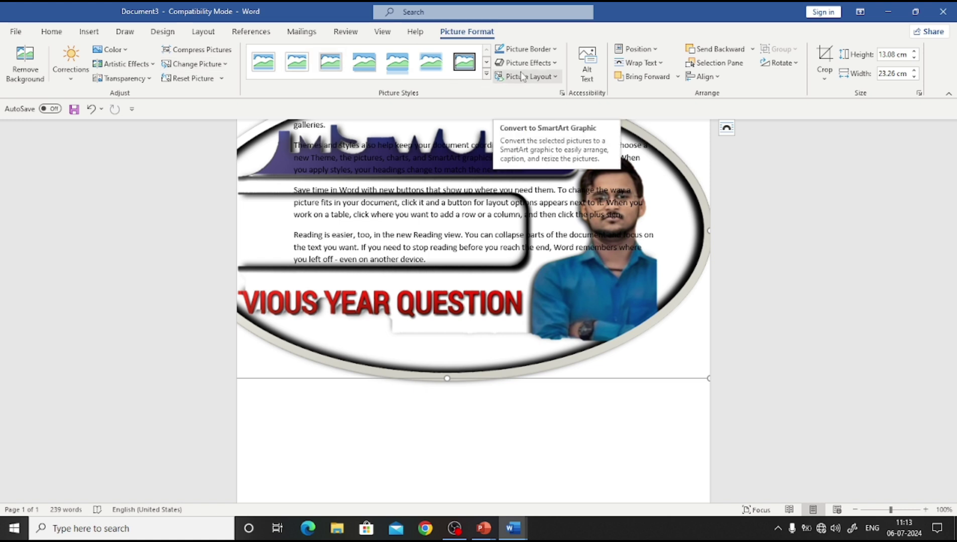
# Delete the oval picture from the document
pyautogui.click(320, 158)
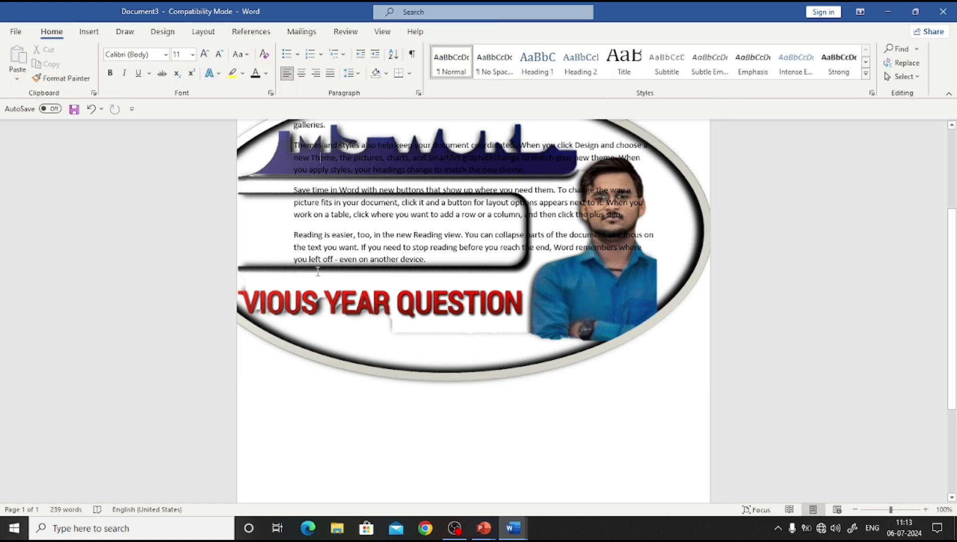
pyautogui.click(287, 337)
pyautogui.press('Delete')
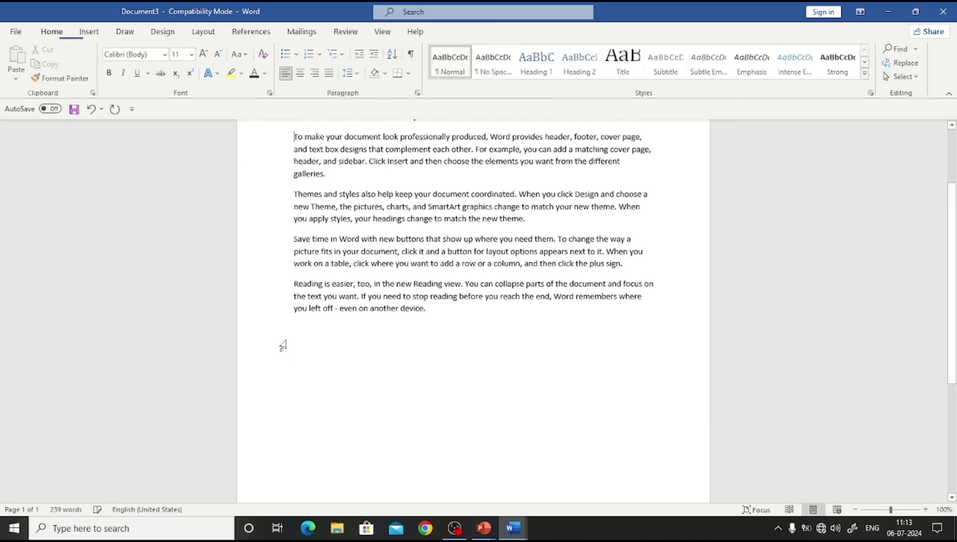
# Draw a rounded rectangle below the text on the right with white fill and orange outline
pyautogui.click(89, 31)
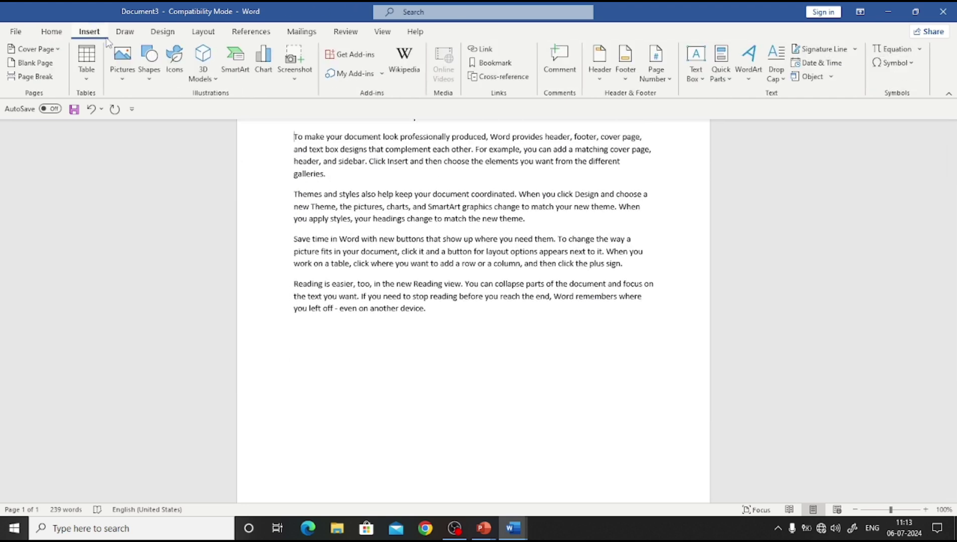
pyautogui.click(149, 70)
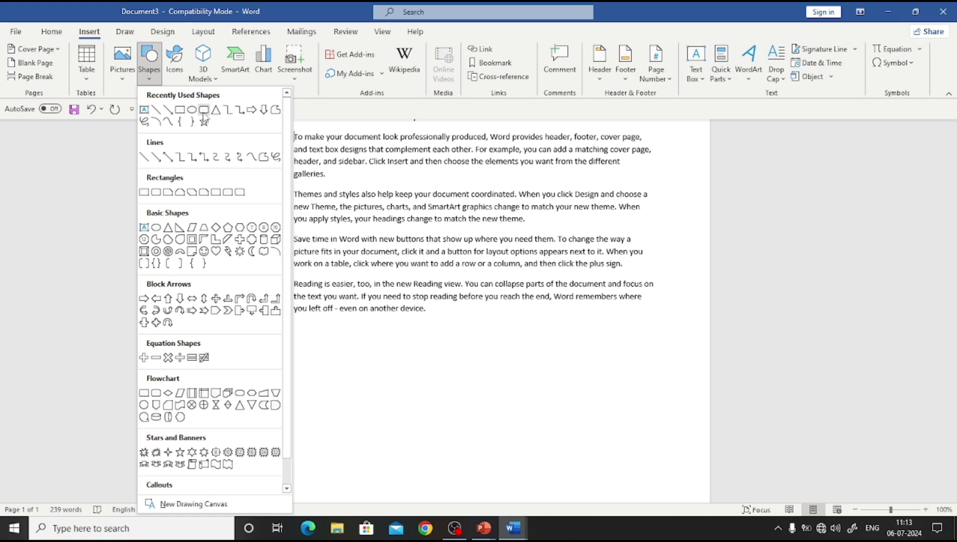
pyautogui.click(204, 111)
pyautogui.moveTo(521, 331); pyautogui.dragTo(659, 463)
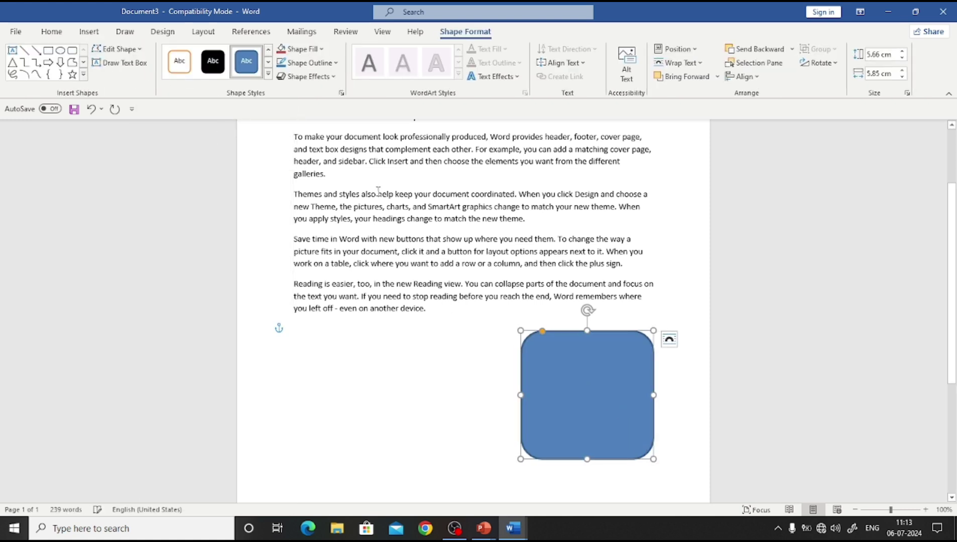
pyautogui.click(180, 61)
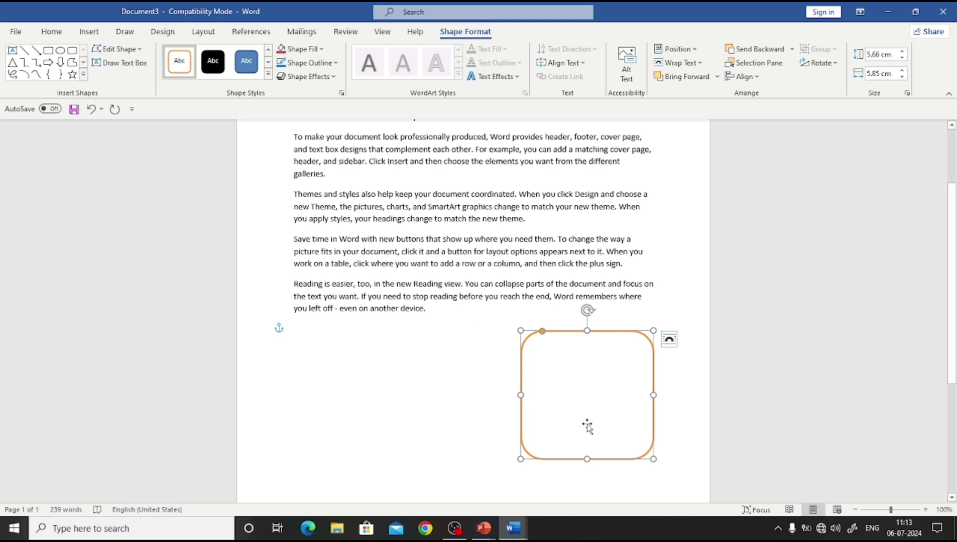
# Collapse the ribbon, then pin the shape formatting tools back open
pyautogui.rightClick(624, 407)
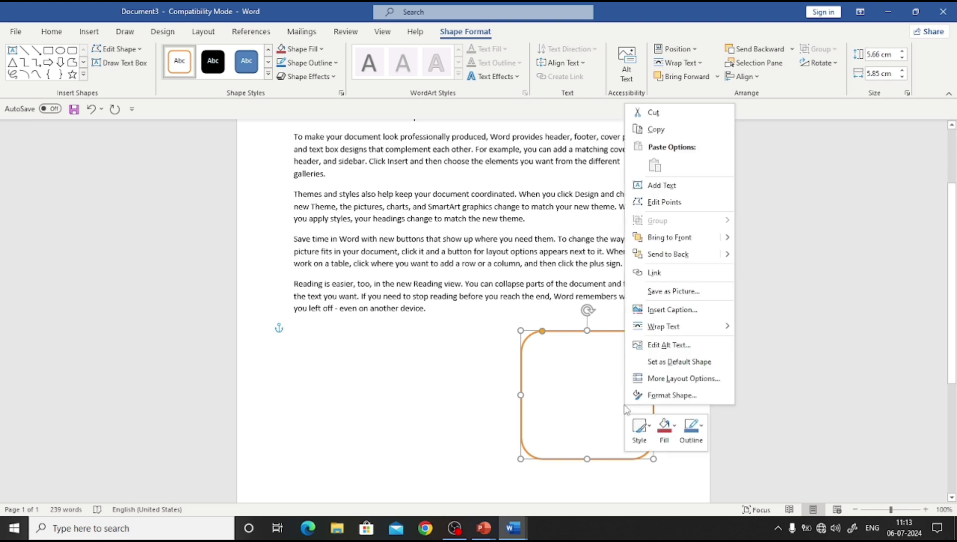
pyautogui.rightClick(582, 397)
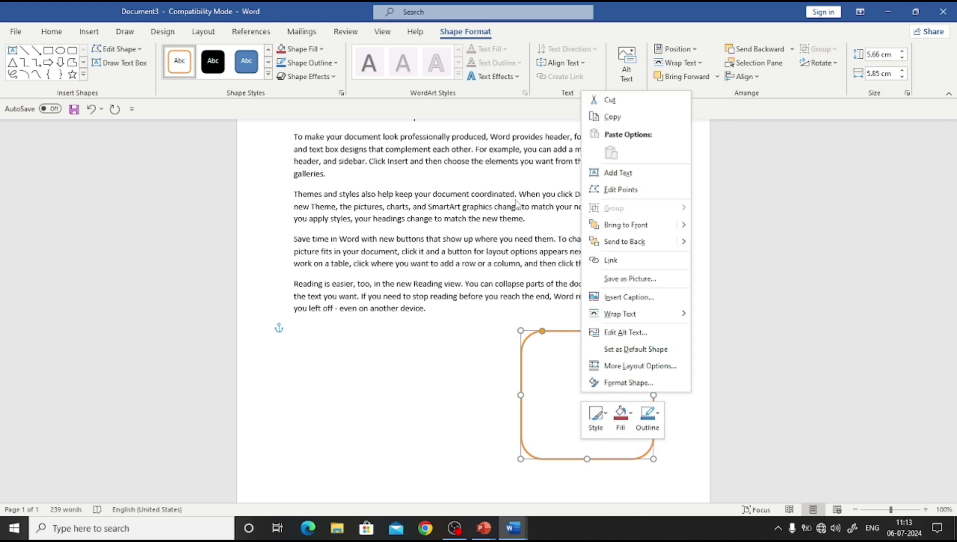
pyautogui.click(455, 33)
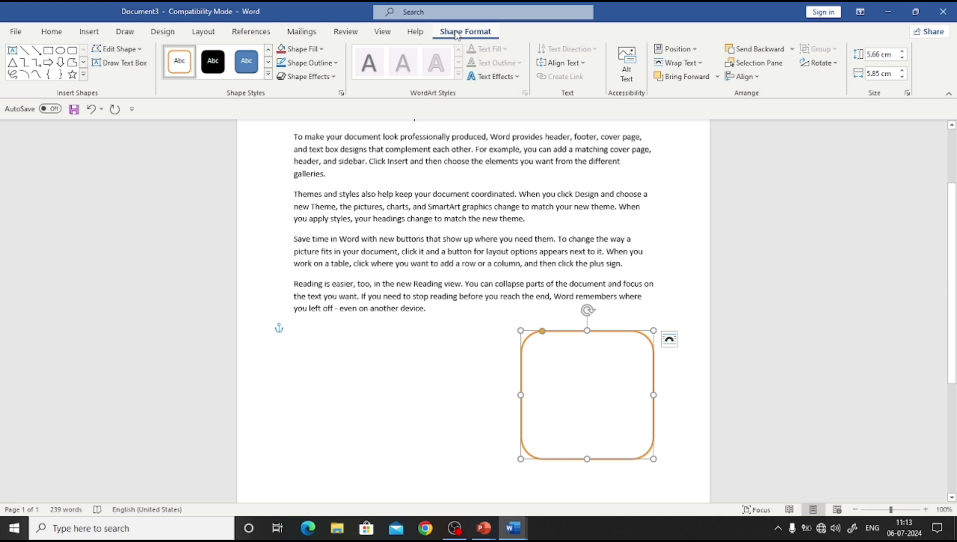
pyautogui.doubleClick(456, 33)
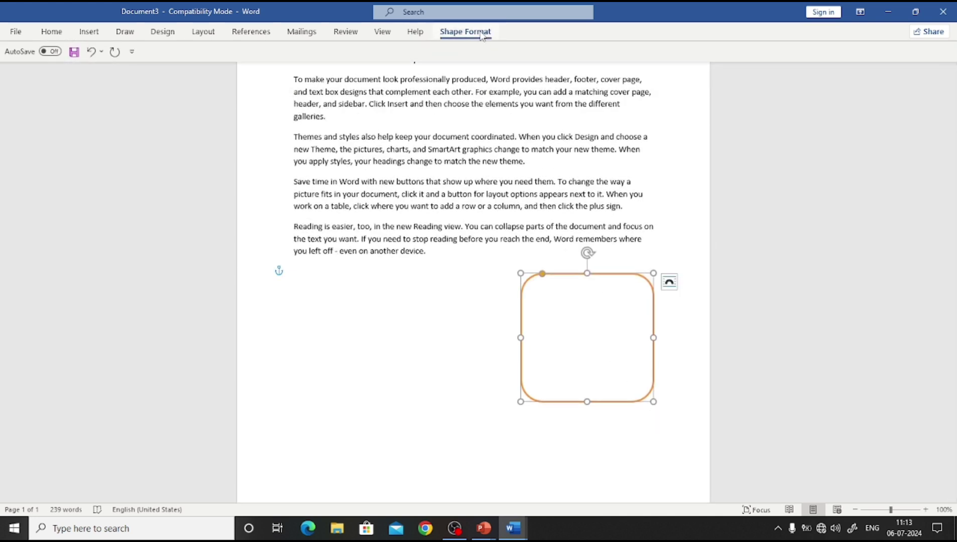
pyautogui.doubleClick(479, 32)
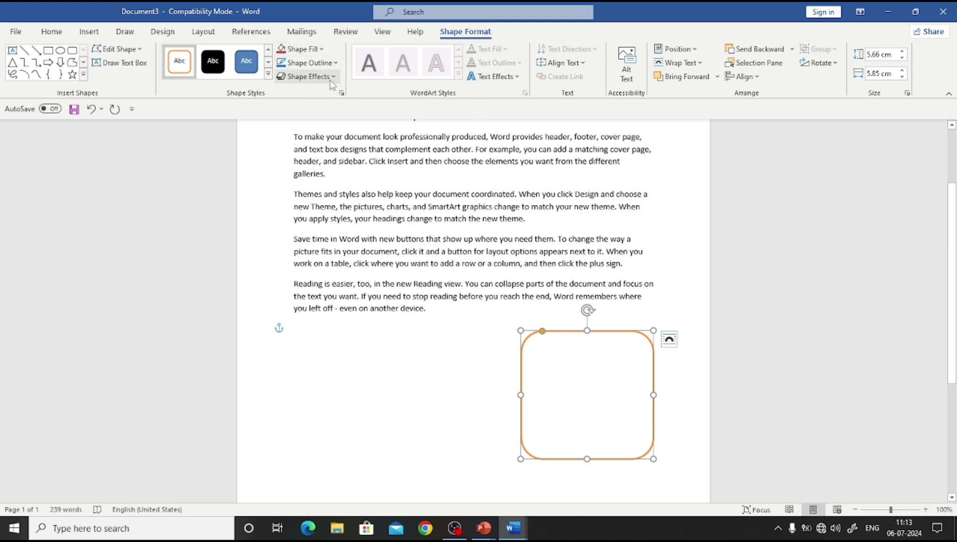
# Fill the rounded square with the Picsart thumbnail image from the desktop
pyautogui.click(304, 49)
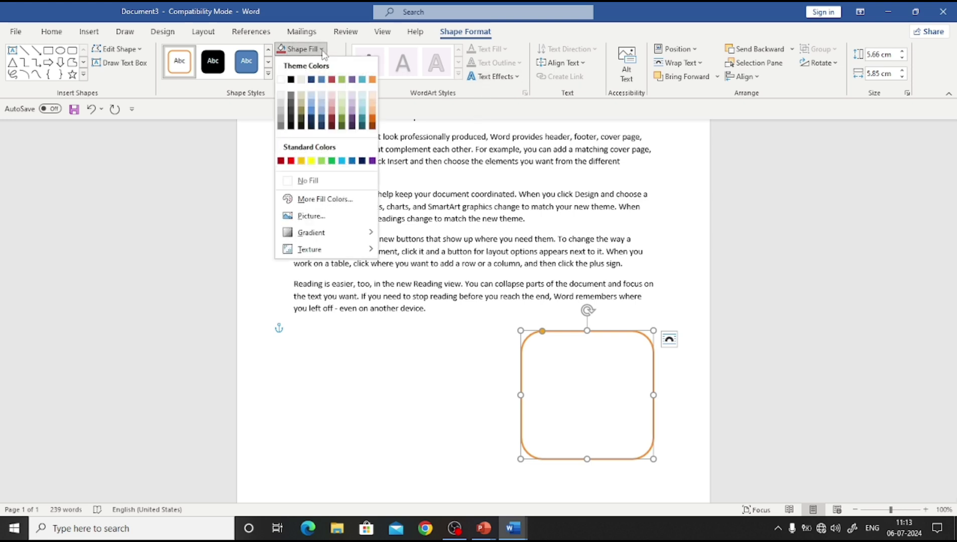
pyautogui.click(343, 221)
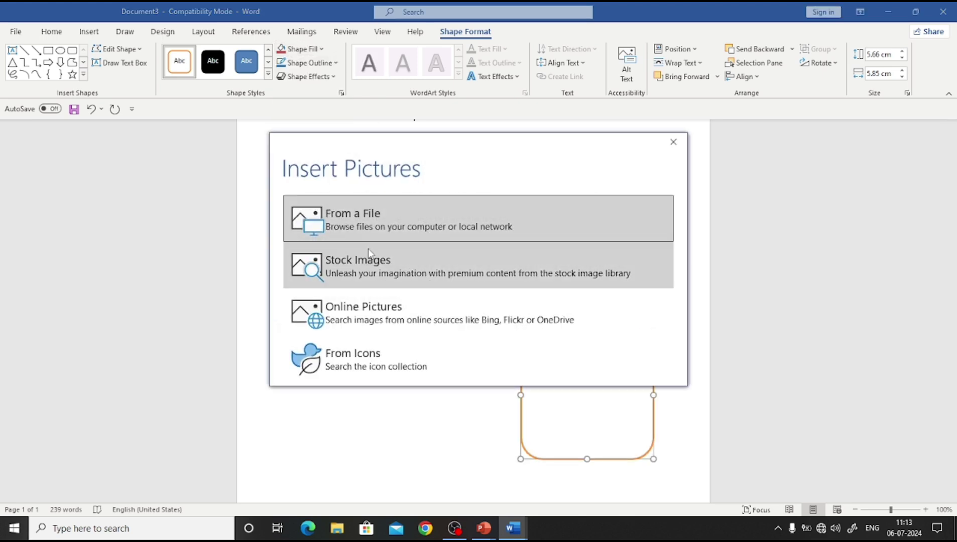
pyautogui.click(407, 237)
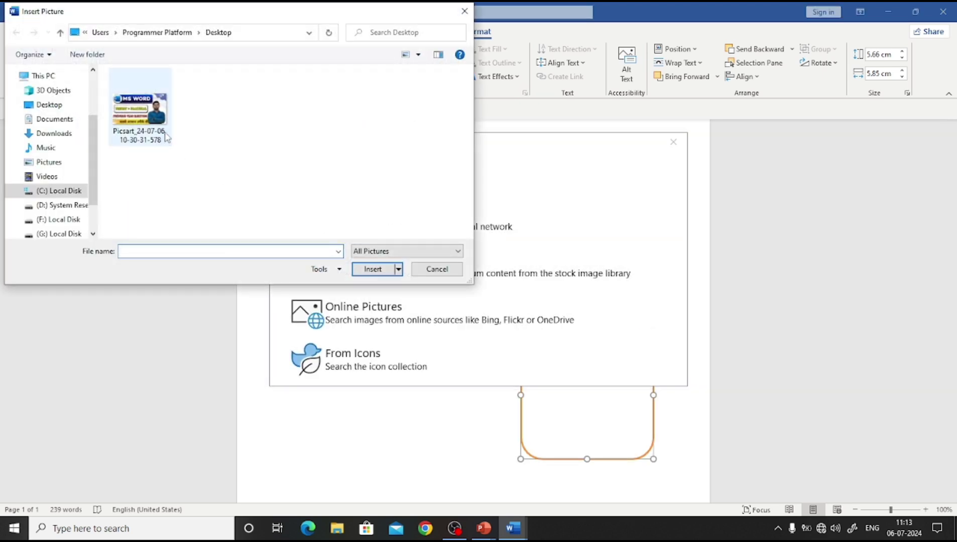
pyautogui.click(141, 108)
pyautogui.click(372, 269)
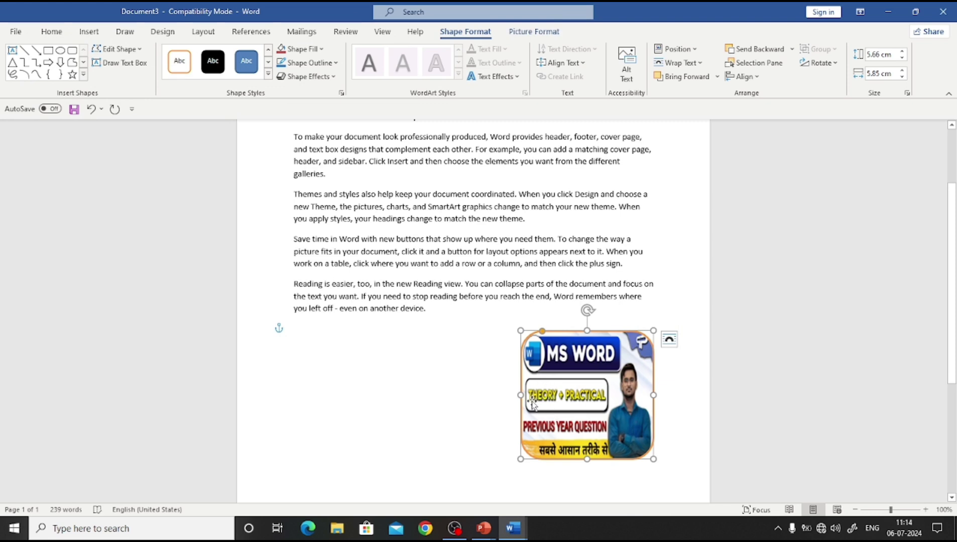
# Apply the purple shape style to the rounded square
pyautogui.click(268, 74)
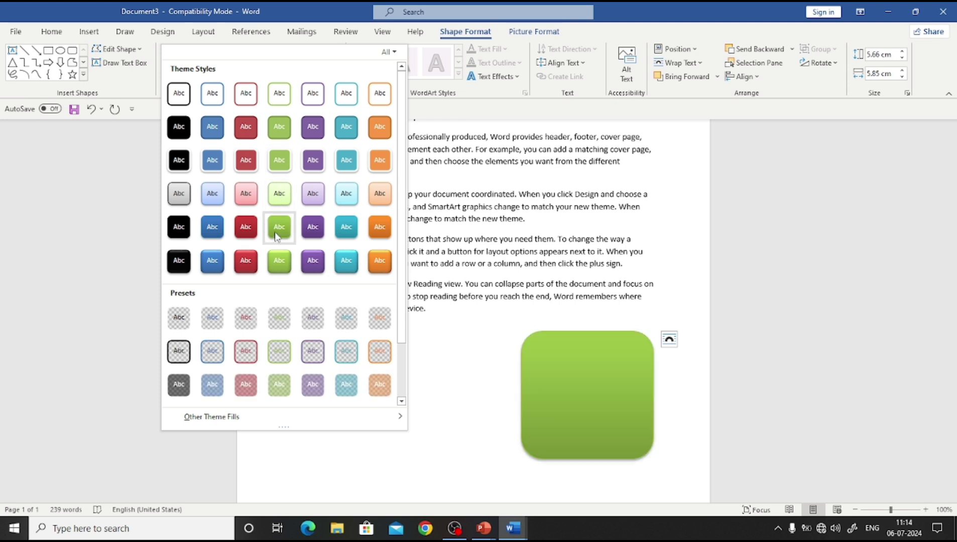
pyautogui.click(313, 260)
pyautogui.click(437, 418)
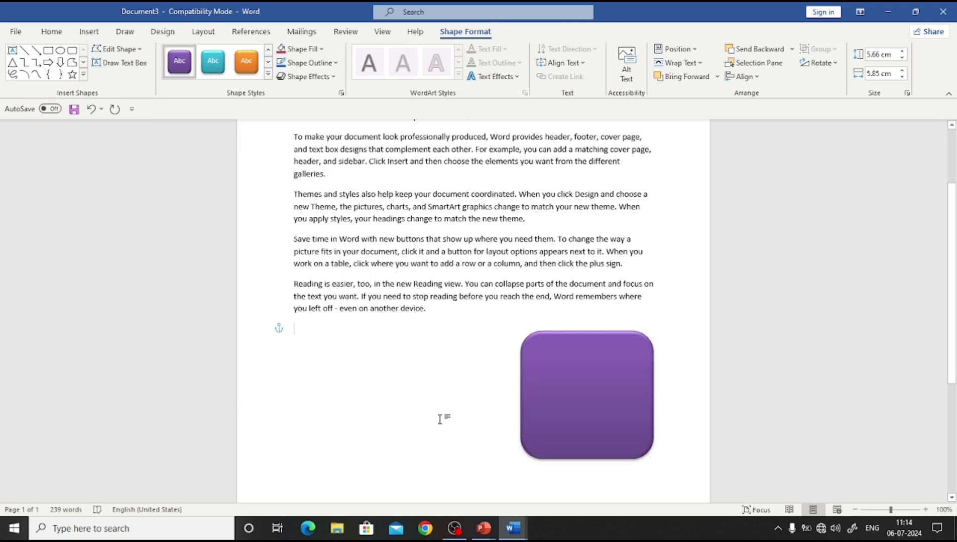
pyautogui.click(557, 431)
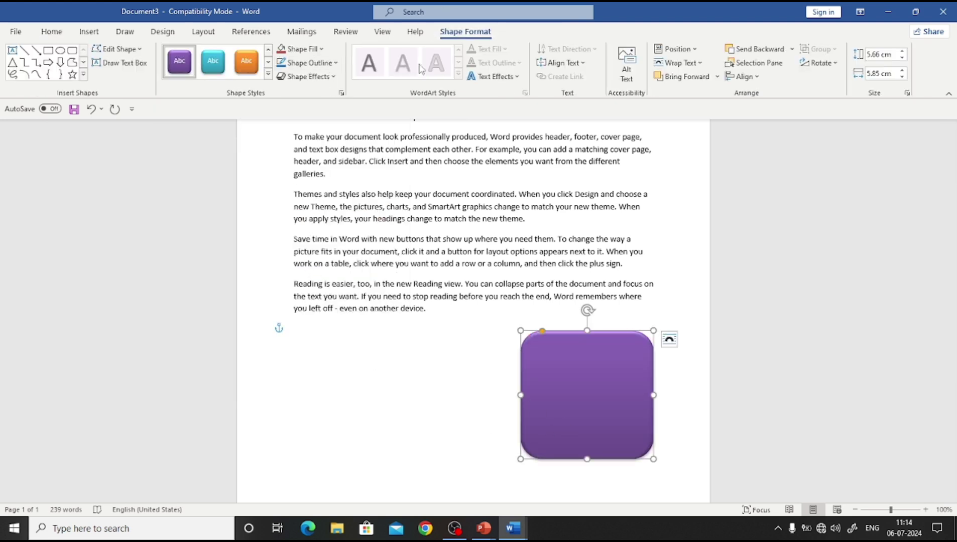
# Fill the rounded square with the Picsart image again
pyautogui.click(321, 49)
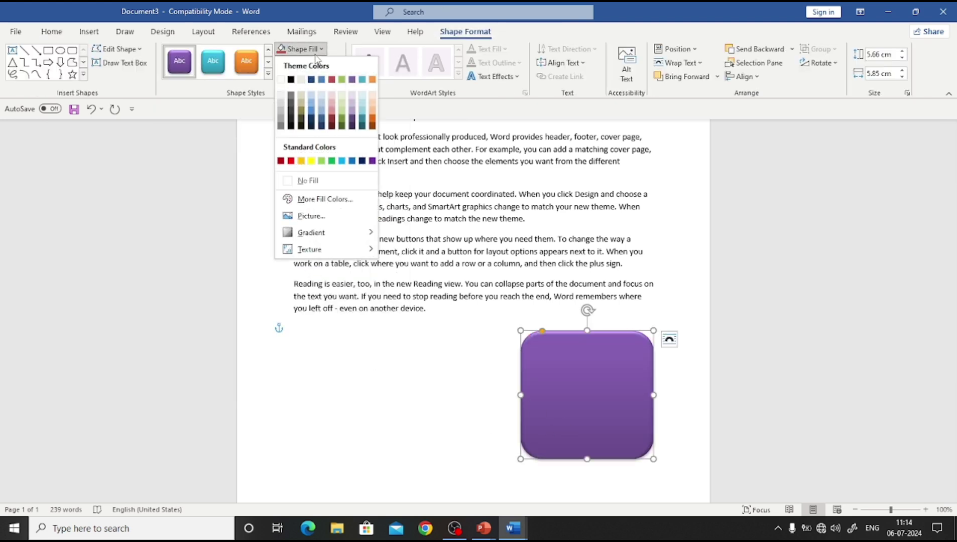
pyautogui.click(311, 221)
pyautogui.click(324, 236)
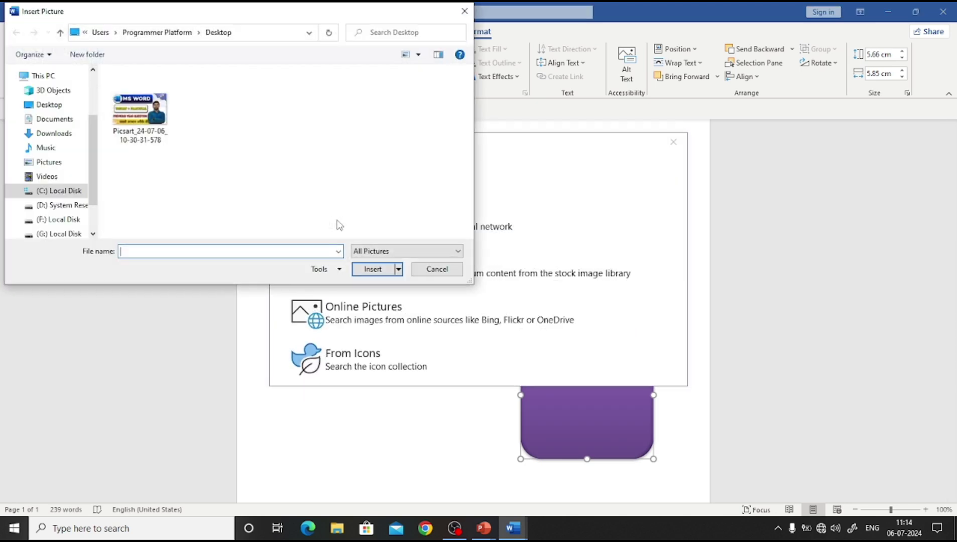
pyautogui.click(145, 111)
pyautogui.click(356, 270)
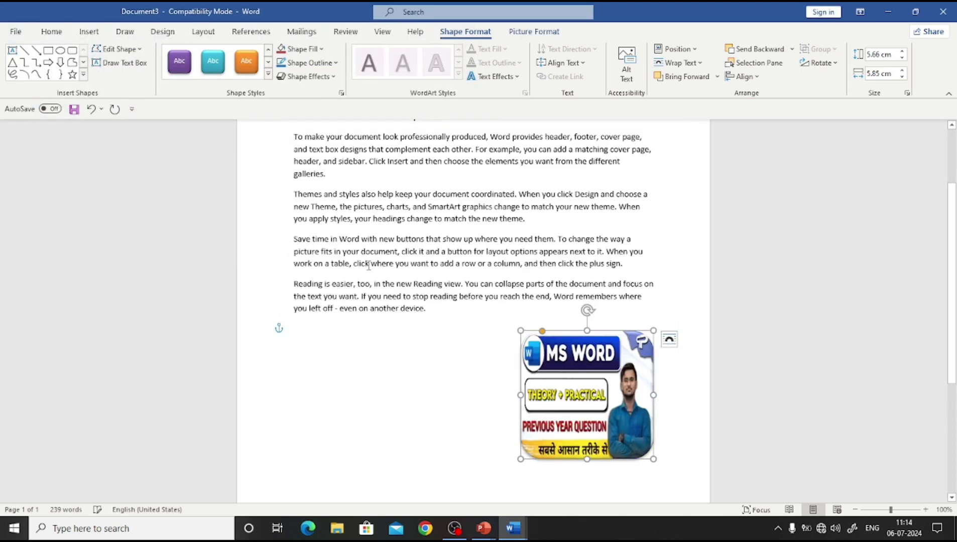
# Switch the fill to the brown marble texture, then open the SmartArt graphic chooser
pyautogui.click(311, 49)
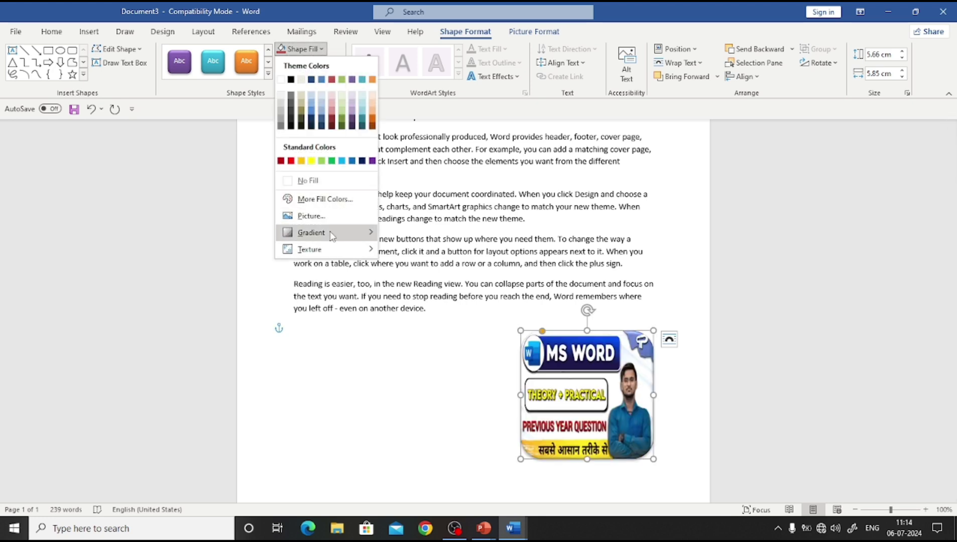
pyautogui.moveTo(310, 249)
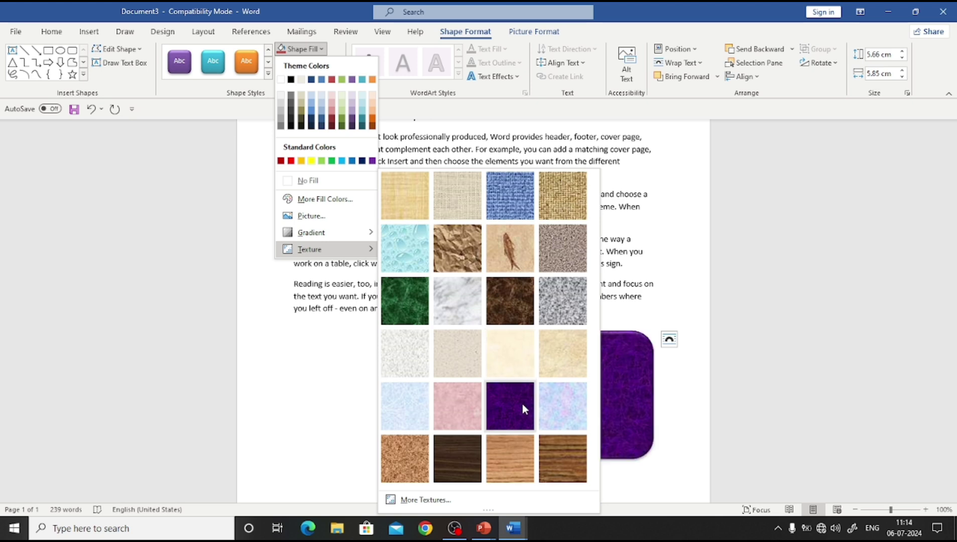
pyautogui.click(509, 301)
pyautogui.click(450, 456)
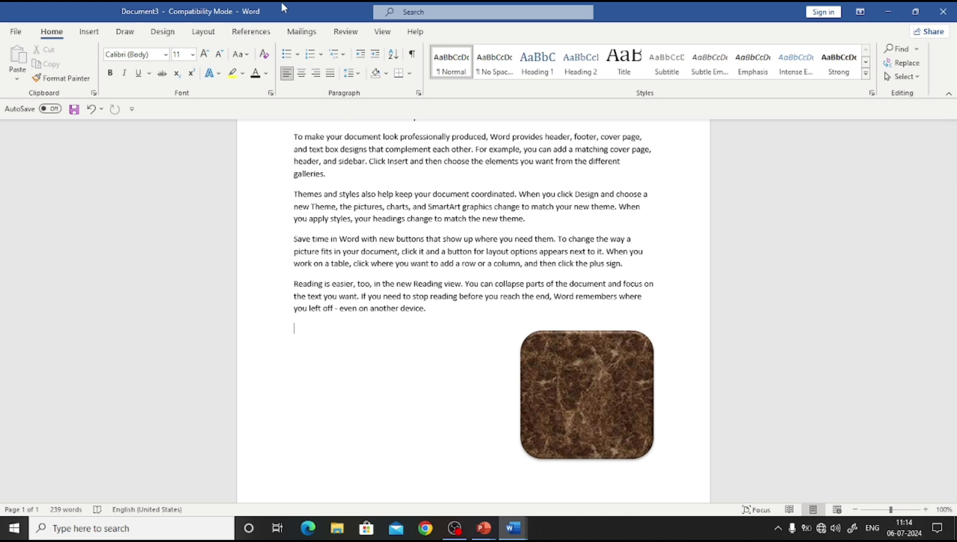
pyautogui.click(89, 31)
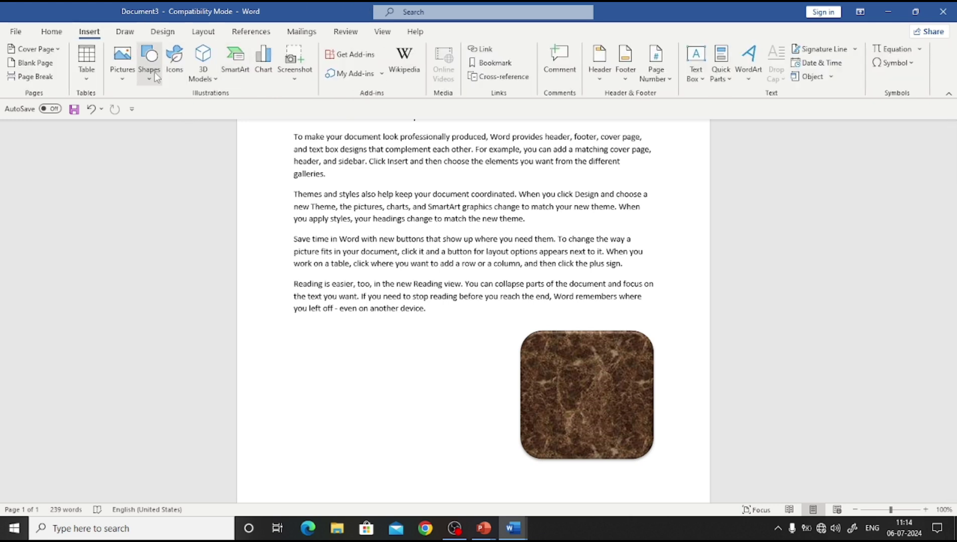
pyautogui.click(226, 82)
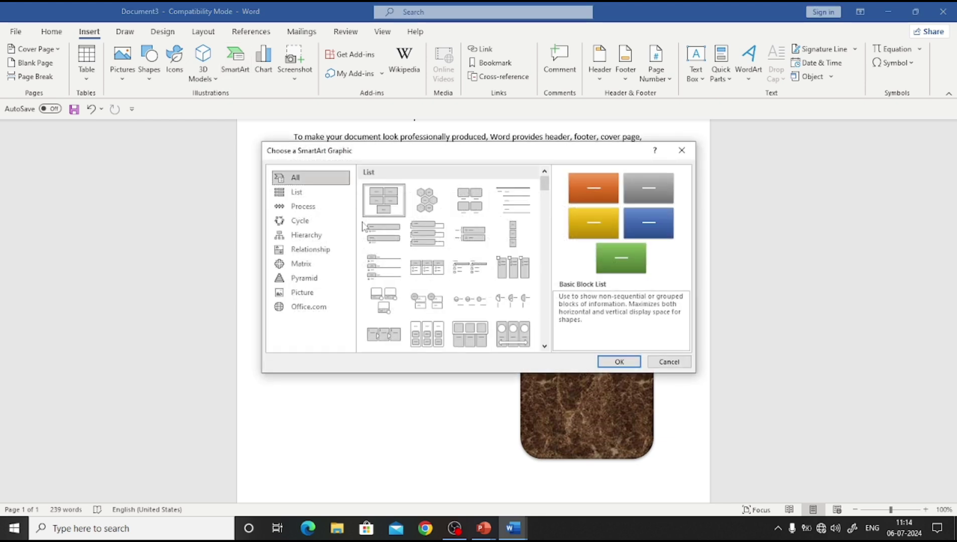
# Insert a Text Cycle SmartArt diagram with 'snake' as its first item
pyautogui.click(301, 221)
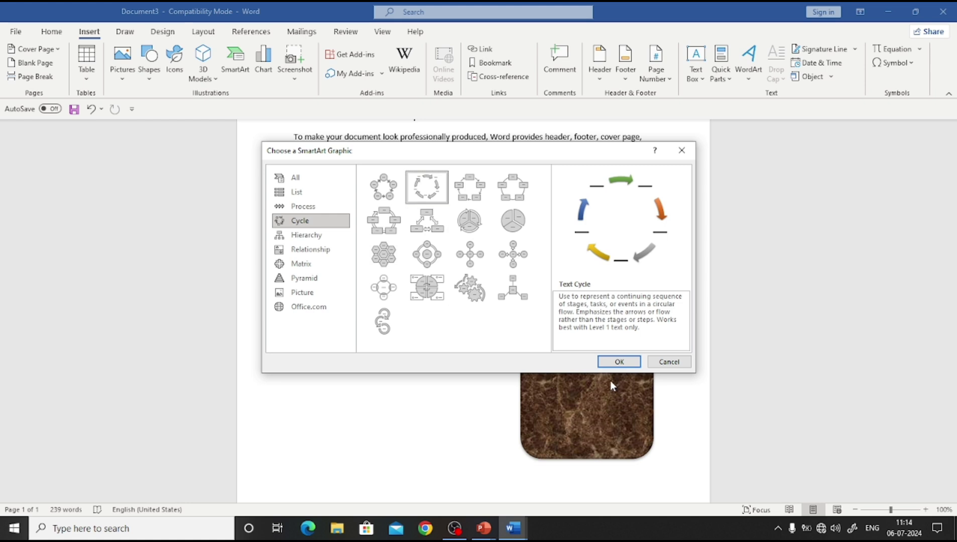
pyautogui.click(612, 363)
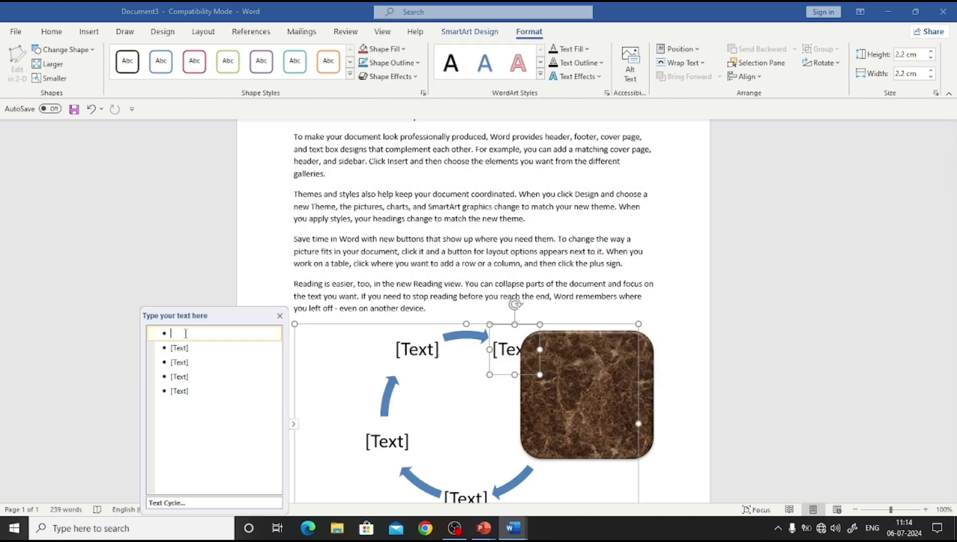
pyautogui.write('q')
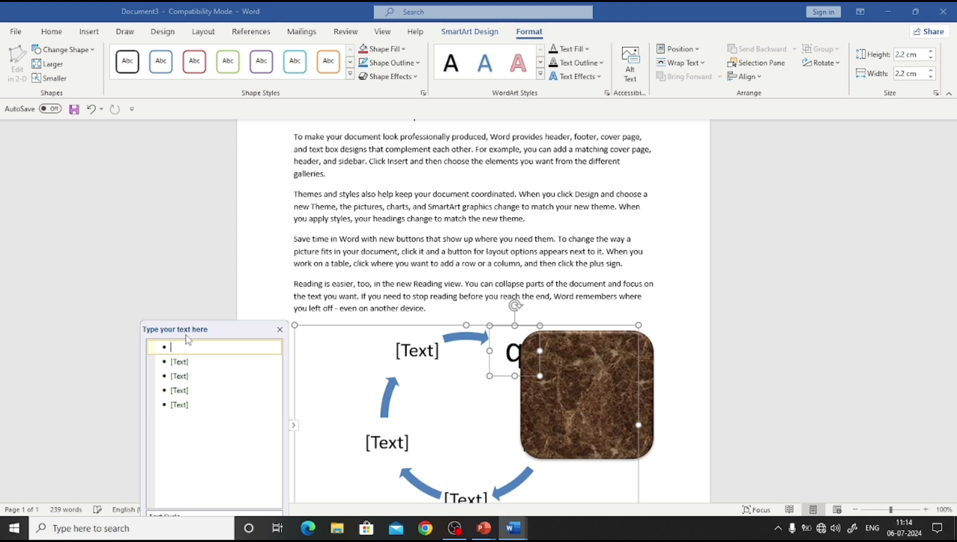
pyautogui.press('BackSpace')
pyautogui.write('snaa')
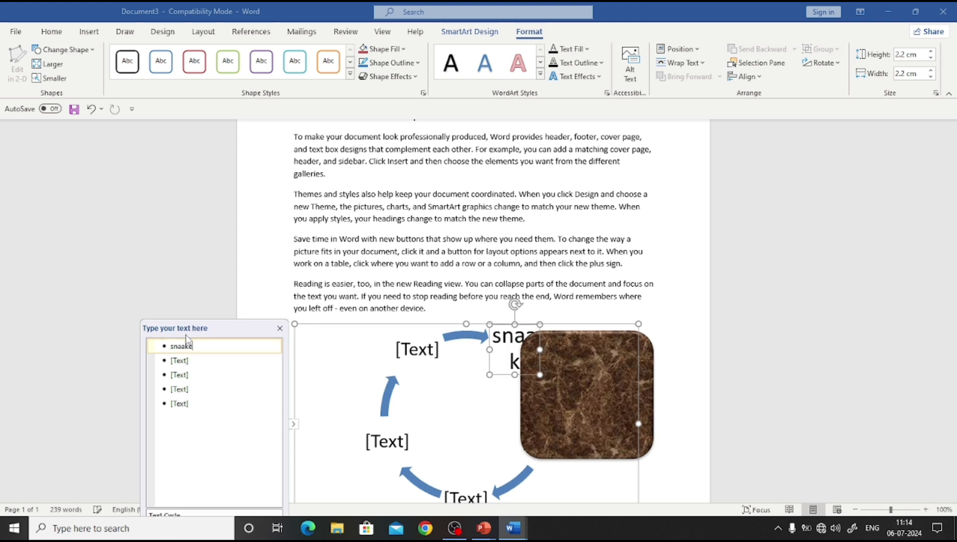
pyautogui.press('BackSpace')
pyautogui.write('ke')
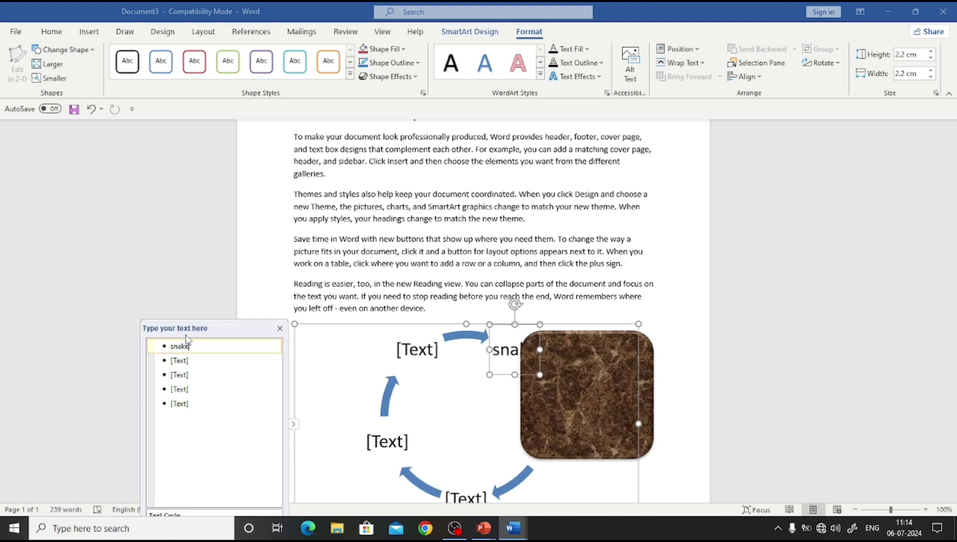
# Add the items frog and egle, then delete the whole cycle diagram
pyautogui.press('Return')
pyautogui.write('frog')
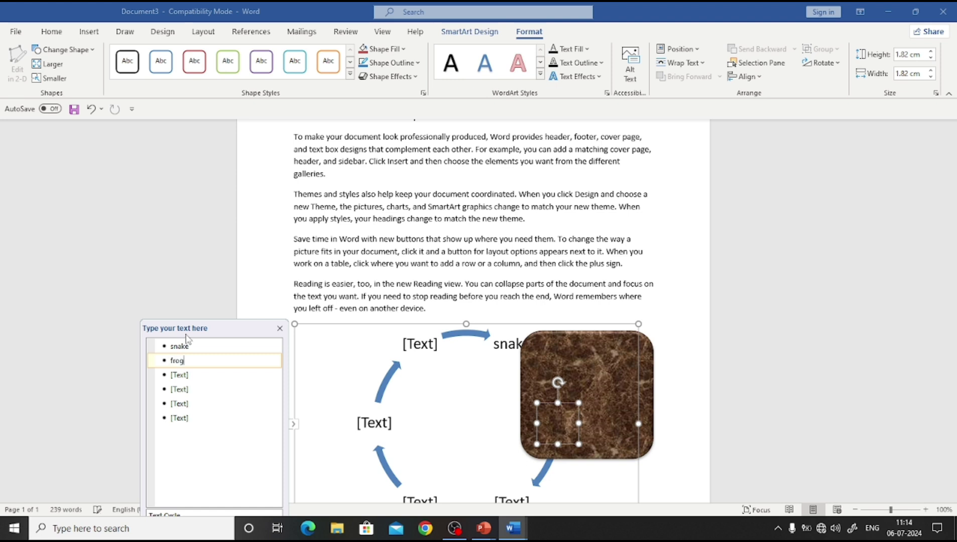
pyautogui.press('Return')
pyautogui.write('e')
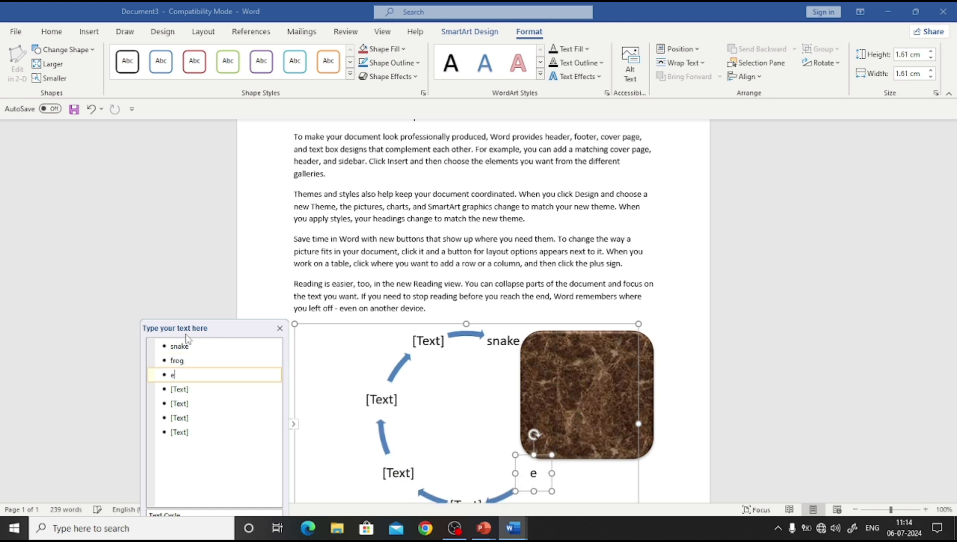
pyautogui.write('gl')
pyautogui.write('e')
pyautogui.press('Return')
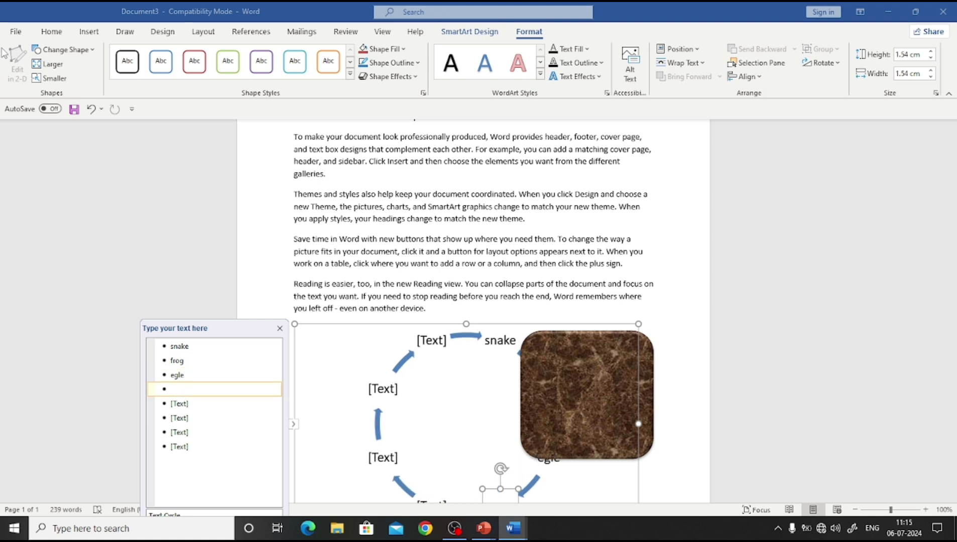
pyautogui.moveTo(331, 325)
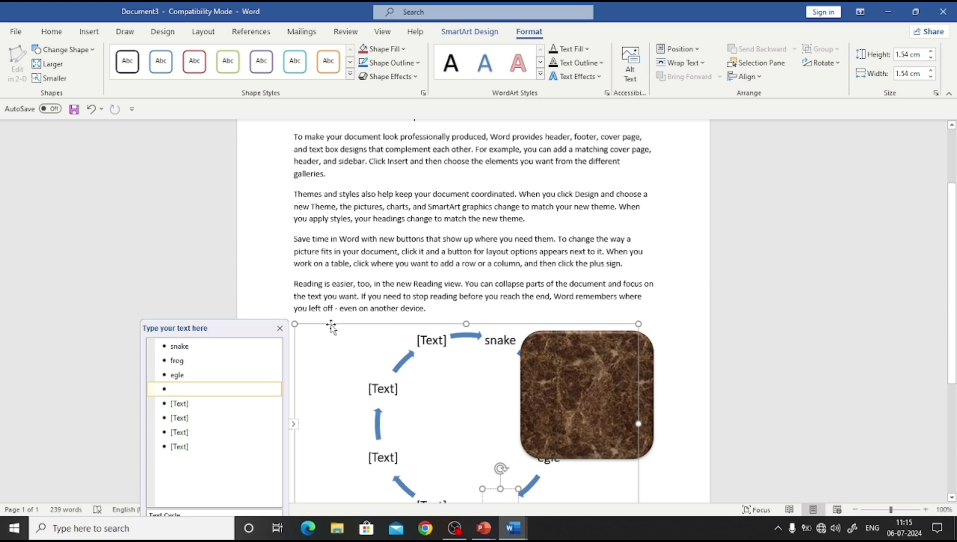
pyautogui.click(333, 325)
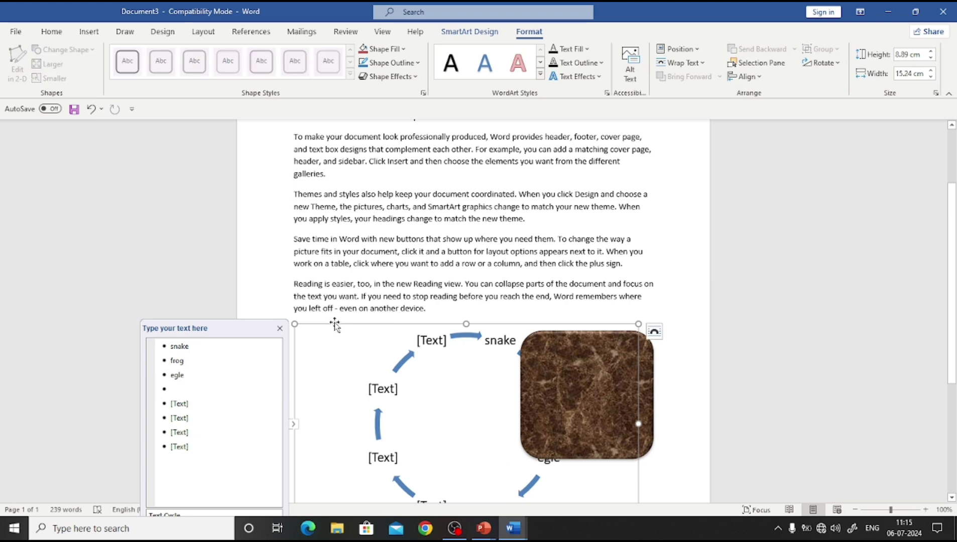
pyautogui.press('Delete')
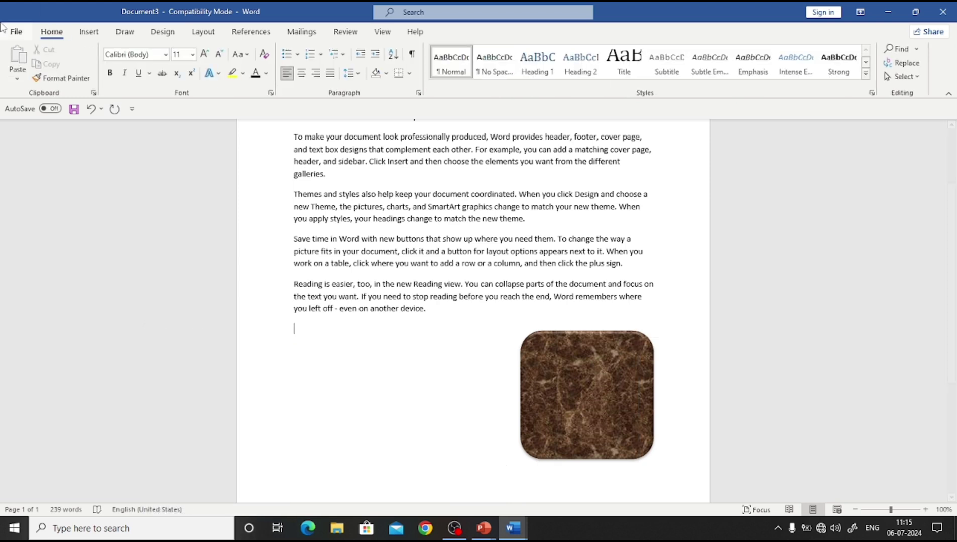
# Add a Blank header reading 'Ms word' and close header editing
pyautogui.click(89, 32)
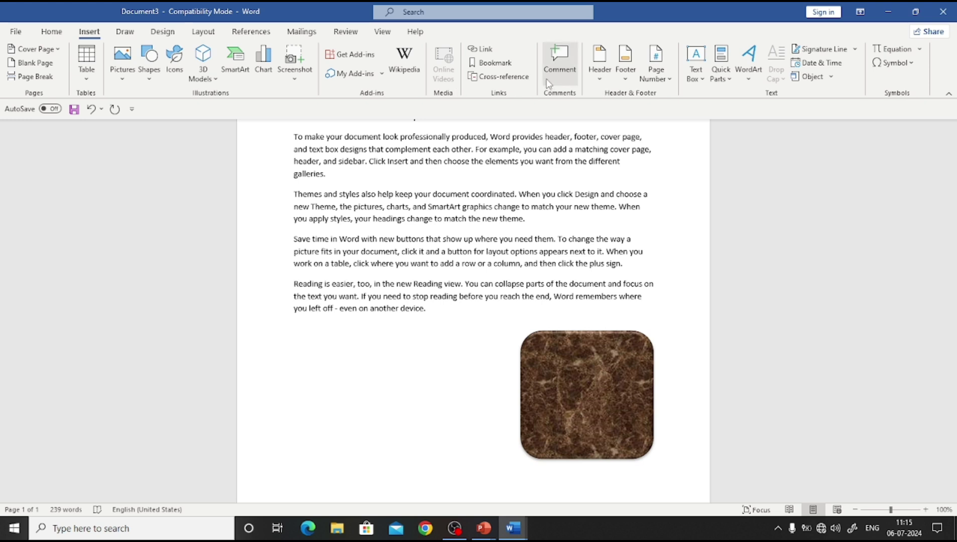
pyautogui.click(600, 73)
pyautogui.scroll(3, 364, 169)
pyautogui.click(365, 169)
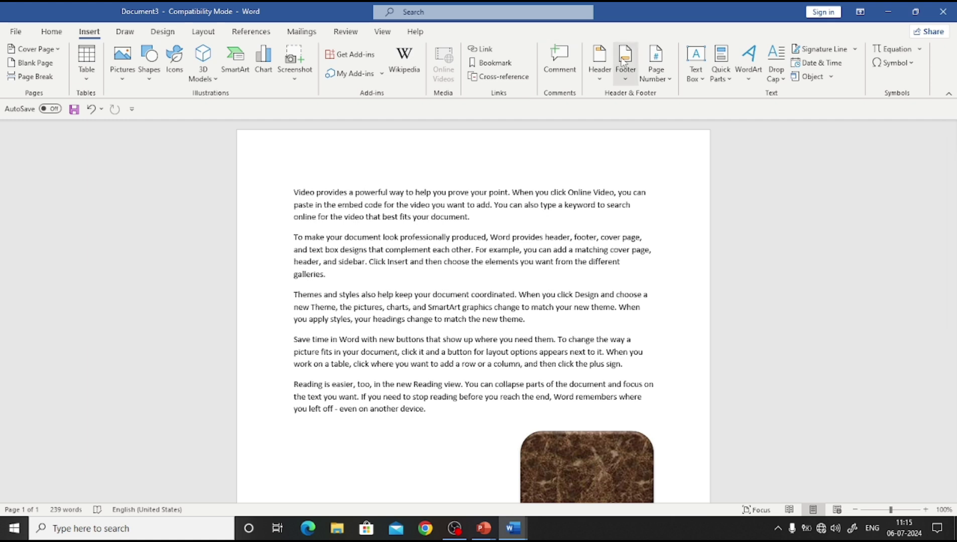
pyautogui.click(599, 62)
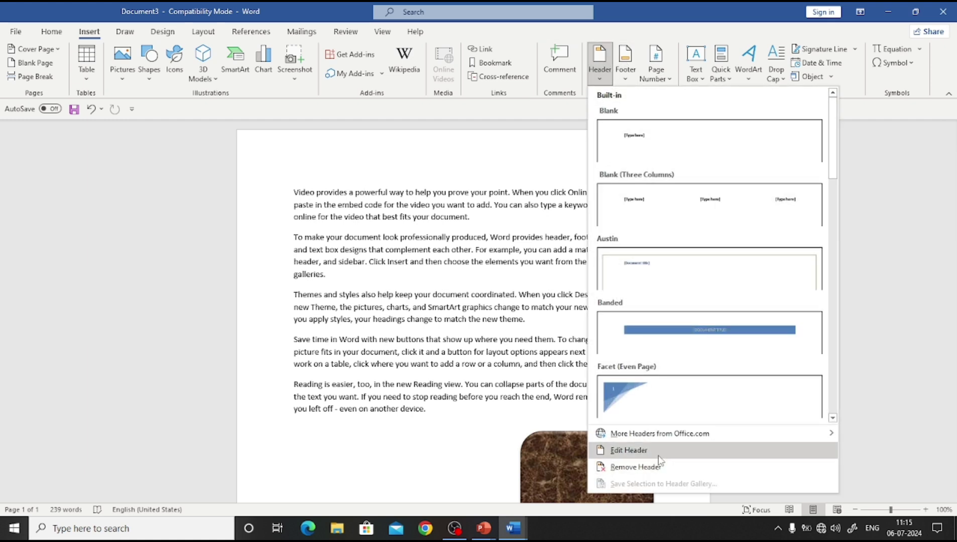
pyautogui.click(637, 154)
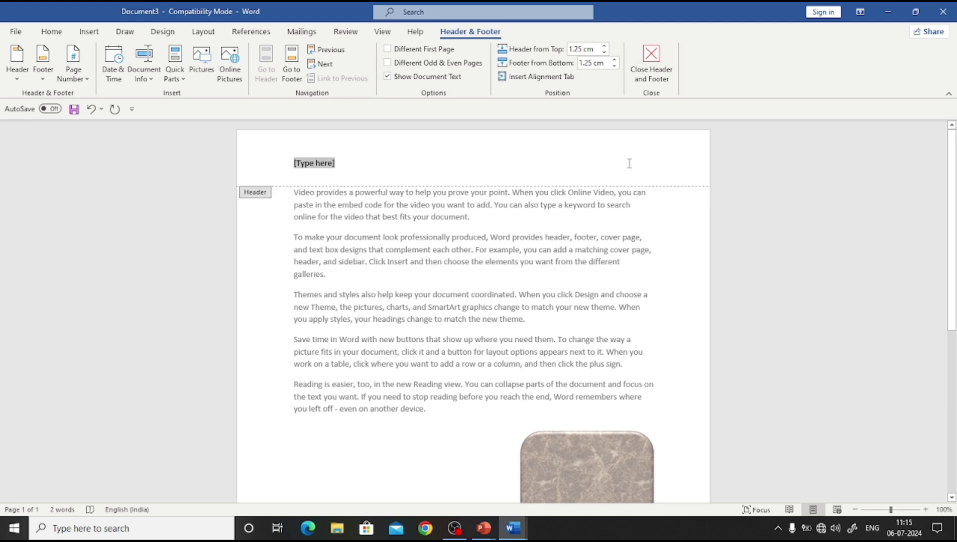
pyautogui.write('Mss')
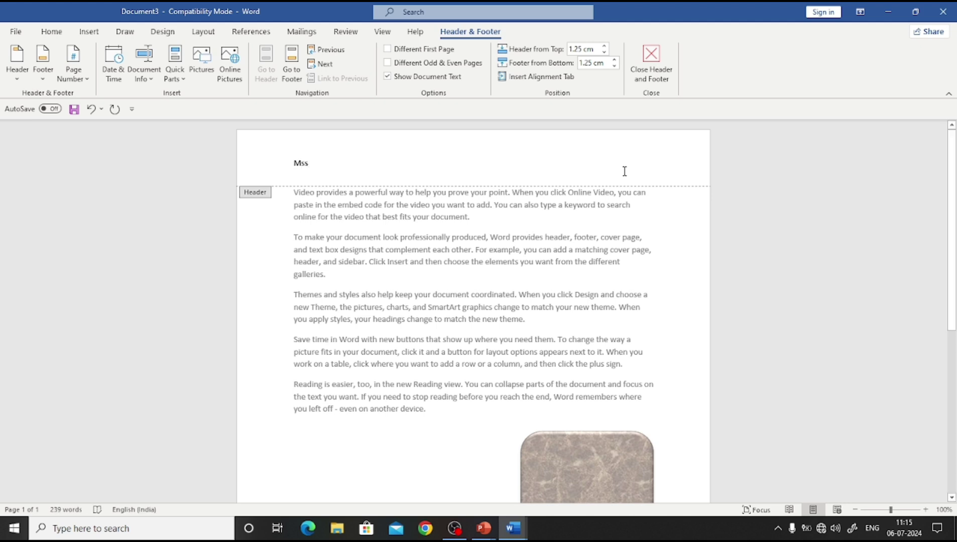
pyautogui.press('BackSpace')
pyautogui.write('wor')
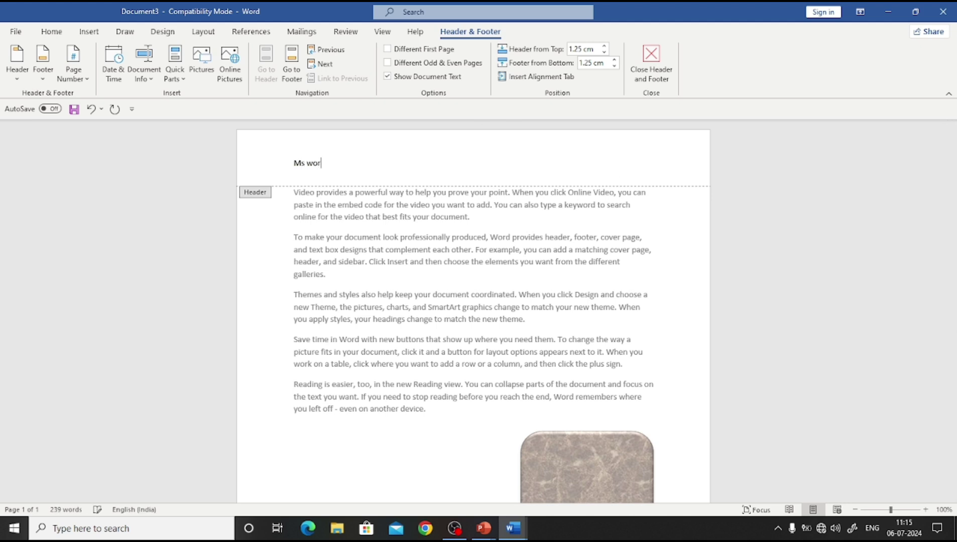
pyautogui.write('d')
pyautogui.press('Return')
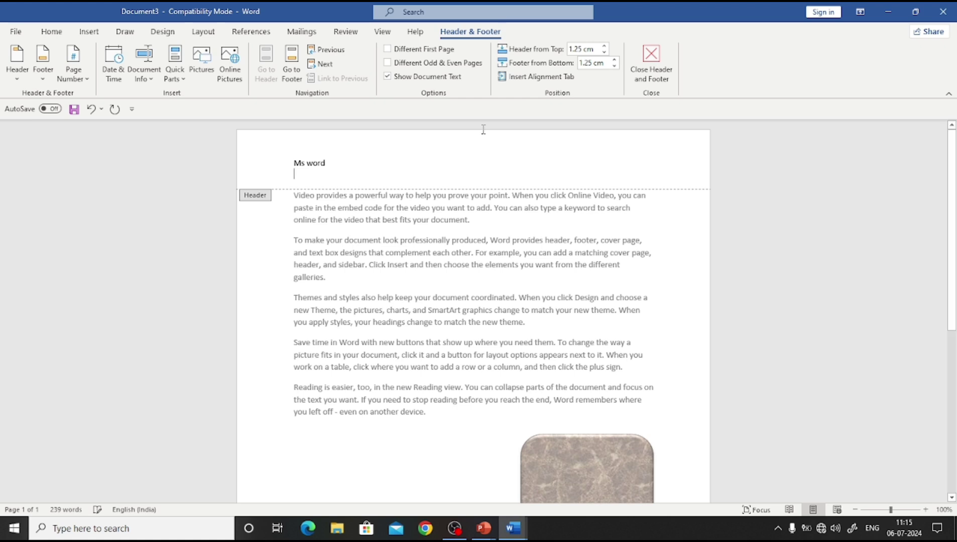
pyautogui.doubleClick(512, 339)
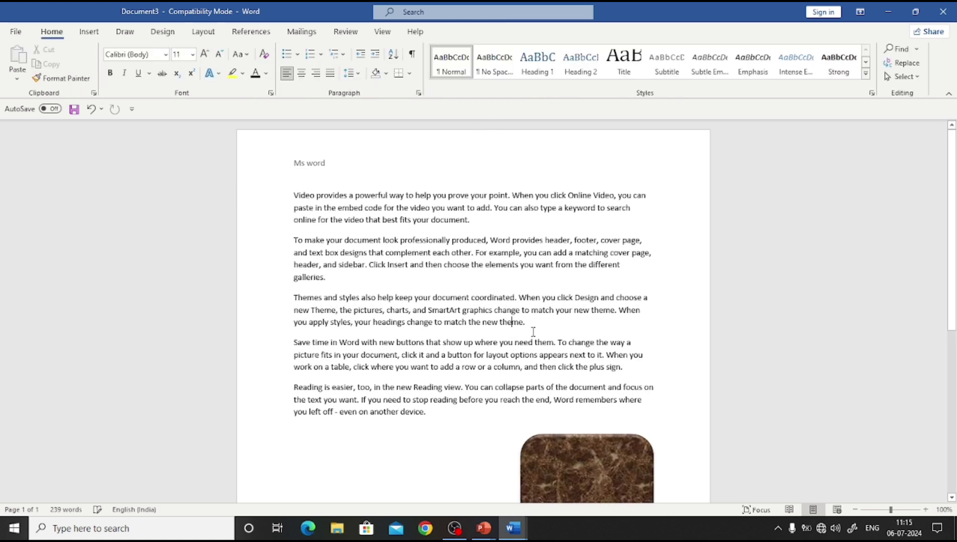
# Insert a page break before the marble rectangle so it starts page 2
pyautogui.scroll(-3, 533, 327)
pyautogui.scroll(-3, 533, 327)
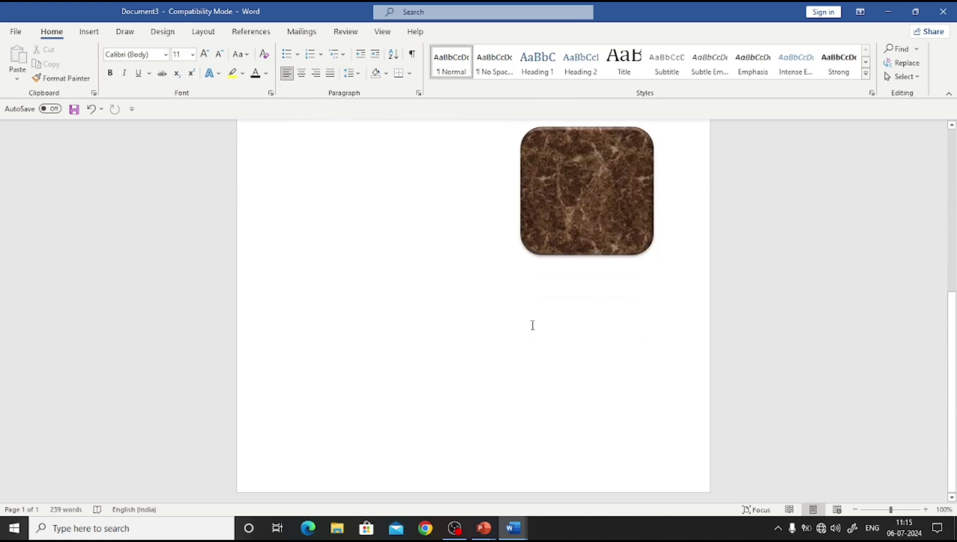
pyautogui.click(441, 387)
pyautogui.hotkey('ctrl', 'Return')
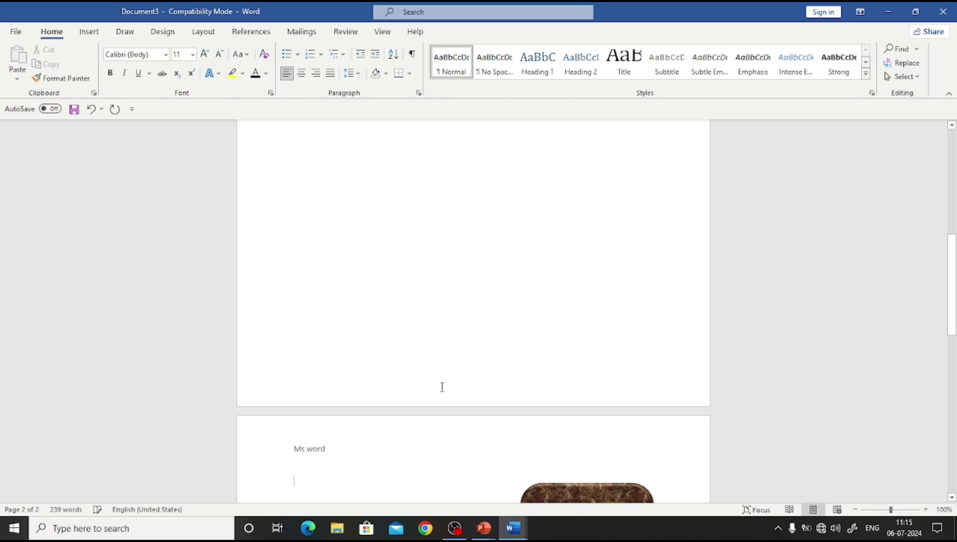
# Add a Blank footer reading 'Thanks' and return to the body text
pyautogui.scroll(-8, 439, 384)
pyautogui.scroll(-3, 439, 381)
pyautogui.scroll(3, 439, 377)
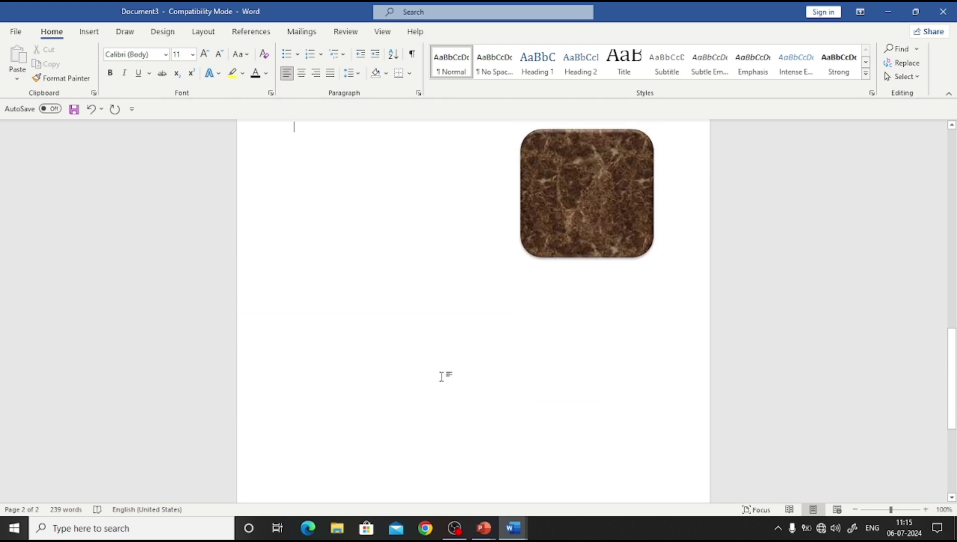
pyautogui.scroll(3, 440, 376)
pyautogui.scroll(4, 442, 371)
pyautogui.scroll(4, 442, 371)
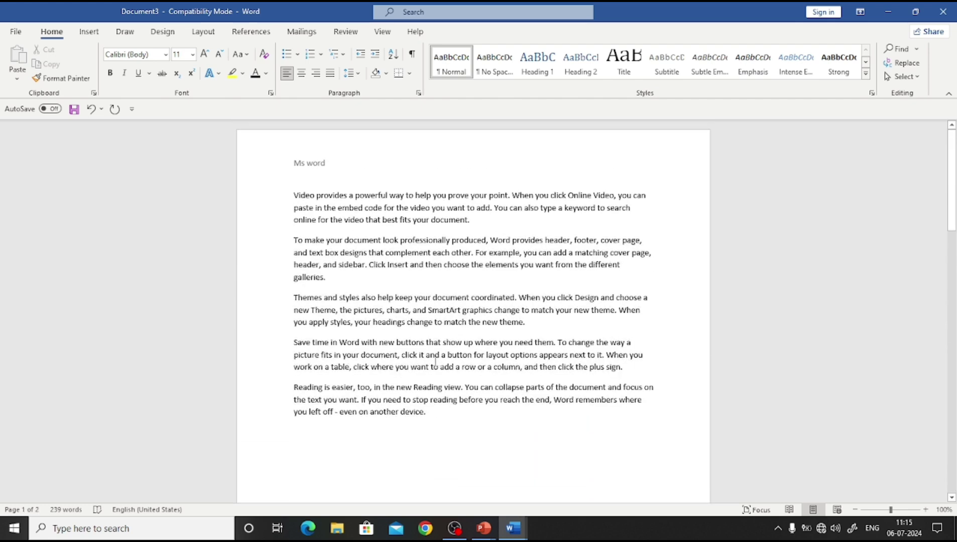
pyautogui.click(89, 31)
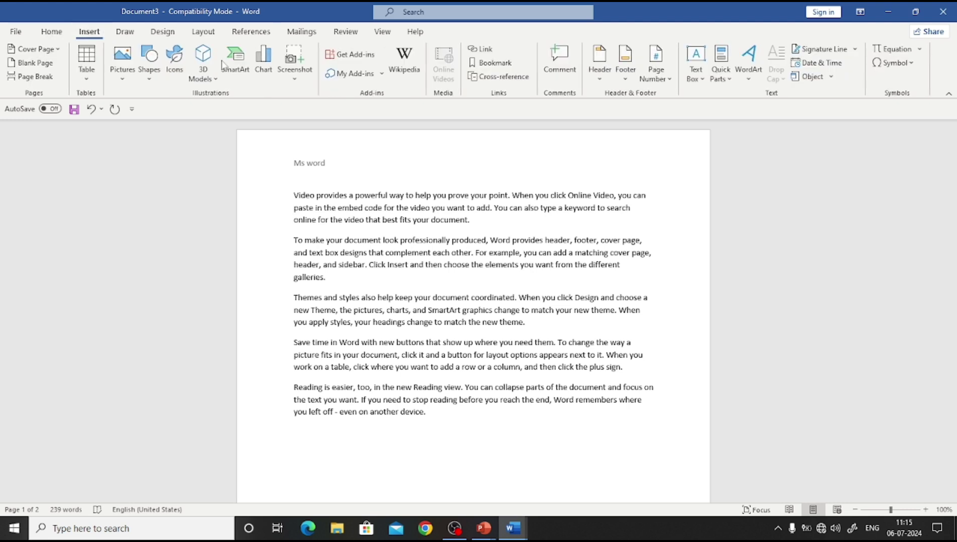
pyautogui.click(631, 71)
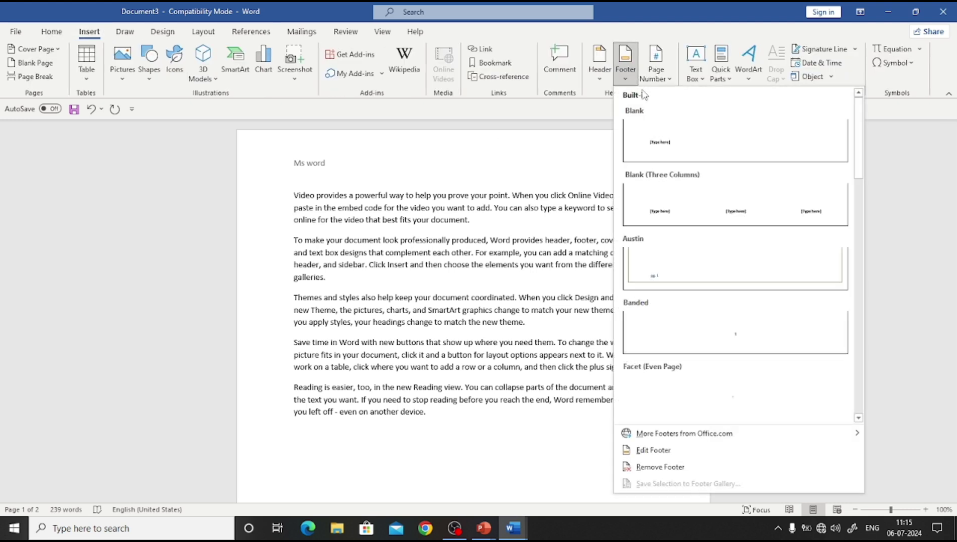
pyautogui.click(660, 160)
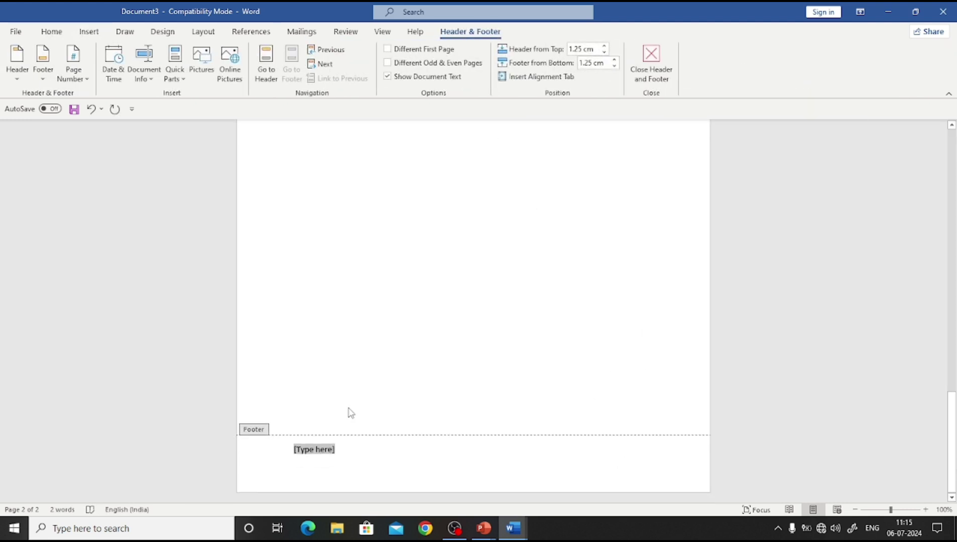
pyautogui.write('thanks')
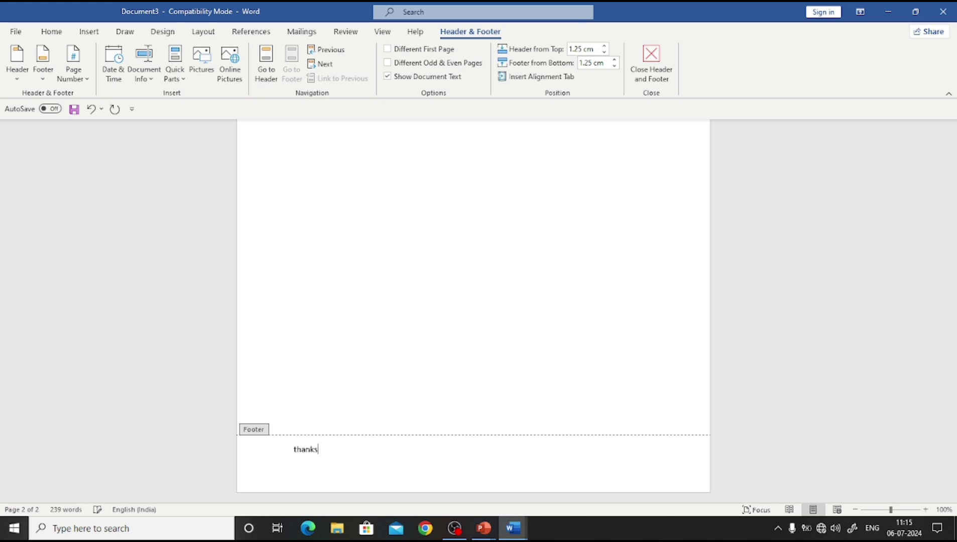
pyautogui.press('Return')
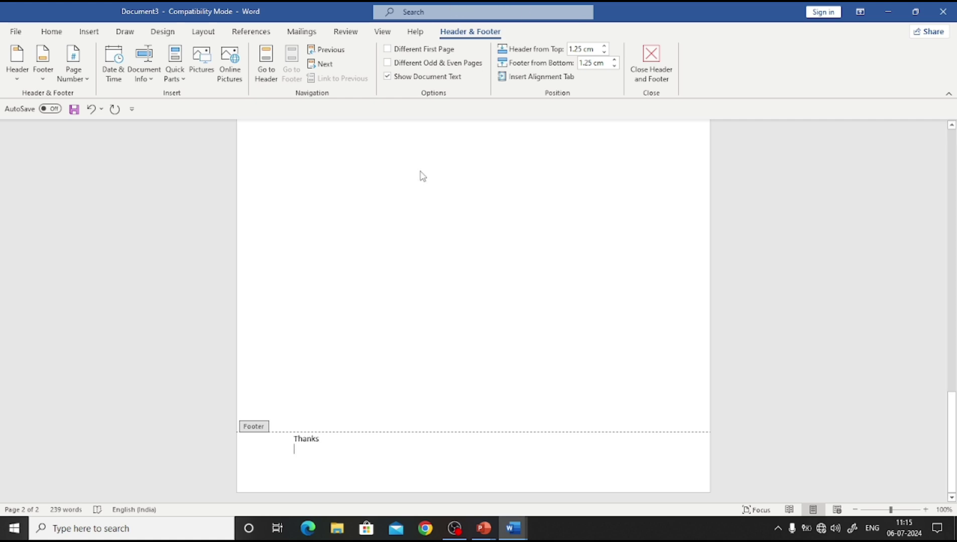
pyautogui.doubleClick(453, 230)
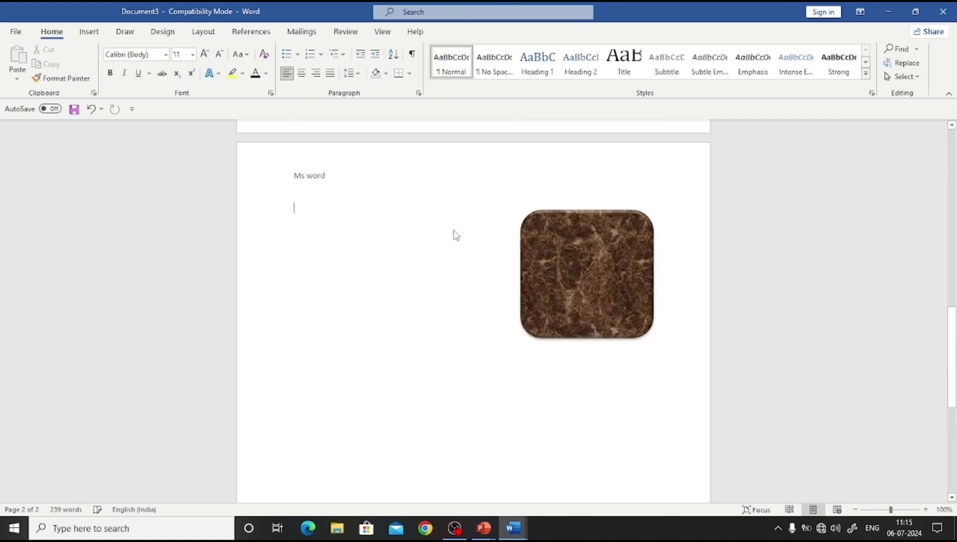
# Insert a WordArt text box reading 'hello' on page 2
pyautogui.scroll(5, 454, 230)
pyautogui.scroll(5, 456, 231)
pyautogui.scroll(-5, 458, 236)
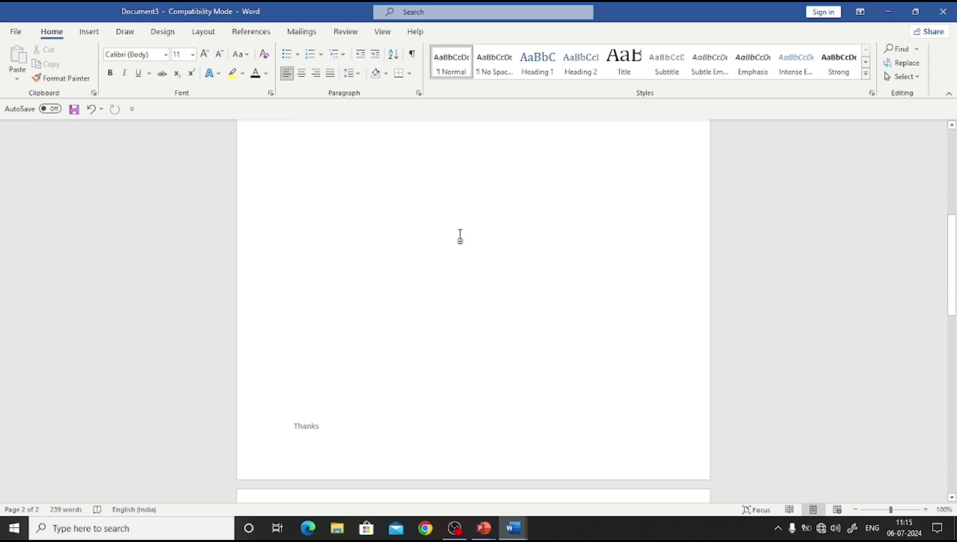
pyautogui.scroll(-3, 458, 237)
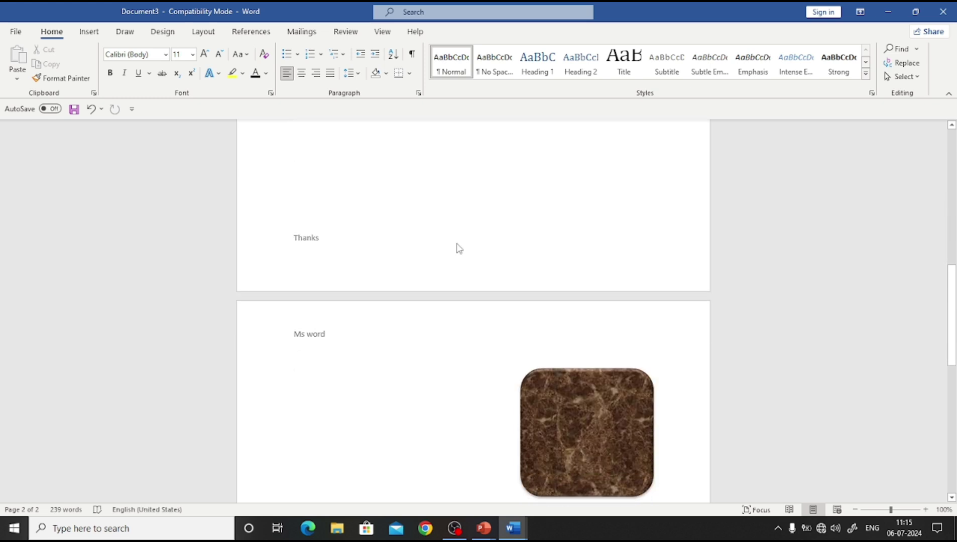
pyautogui.scroll(-1, 459, 248)
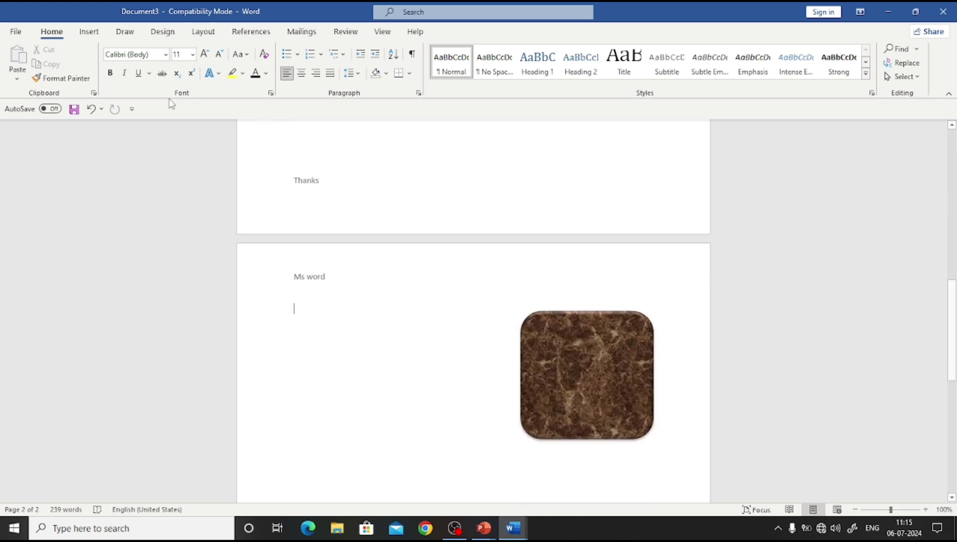
pyautogui.click(89, 32)
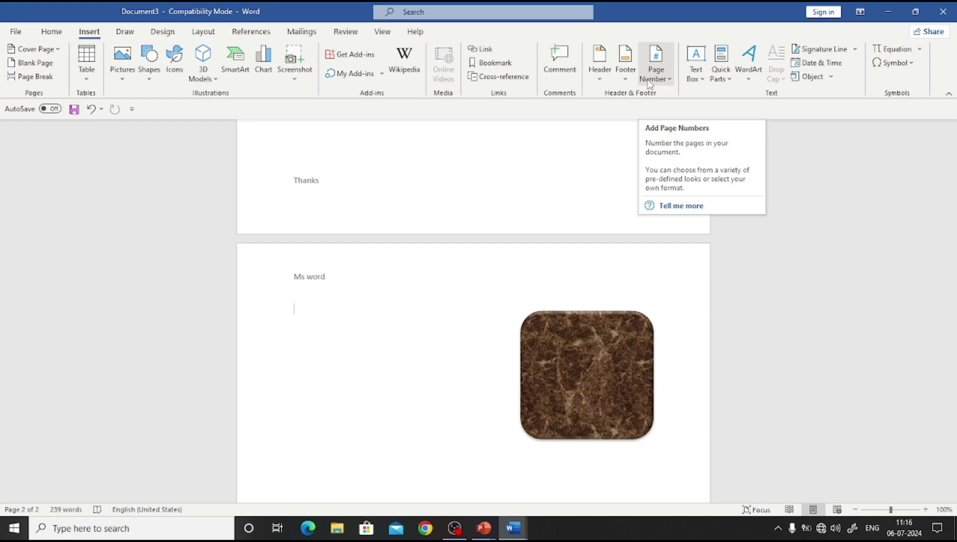
pyautogui.scroll(1, 748, 80)
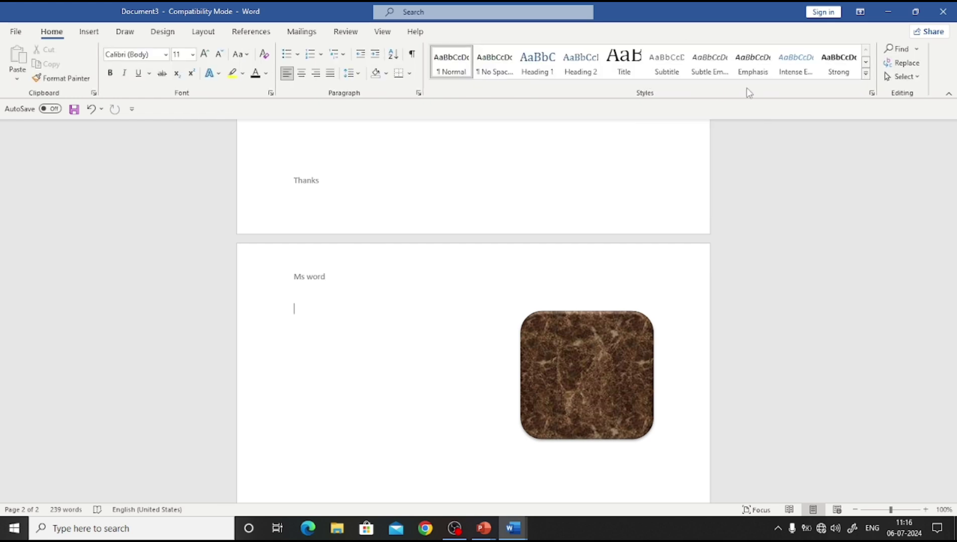
pyautogui.click(88, 31)
pyautogui.scroll(1, 476, 190)
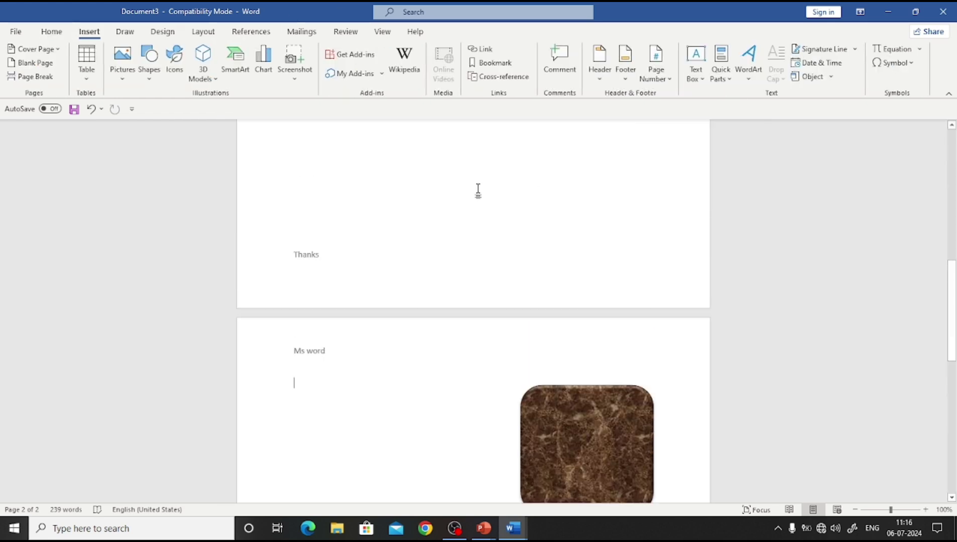
pyautogui.scroll(5, 480, 191)
pyautogui.scroll(2, 480, 190)
pyautogui.click(744, 81)
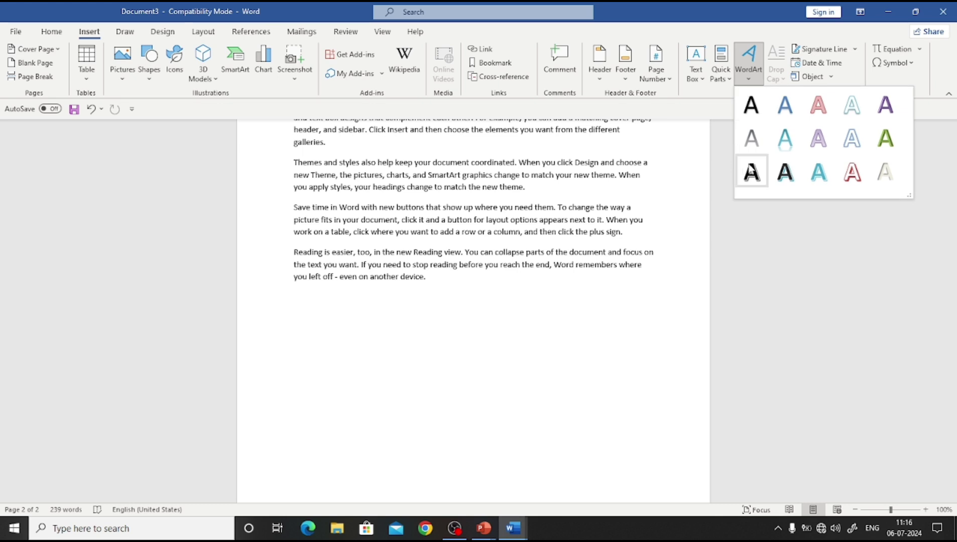
pyautogui.click(727, 190)
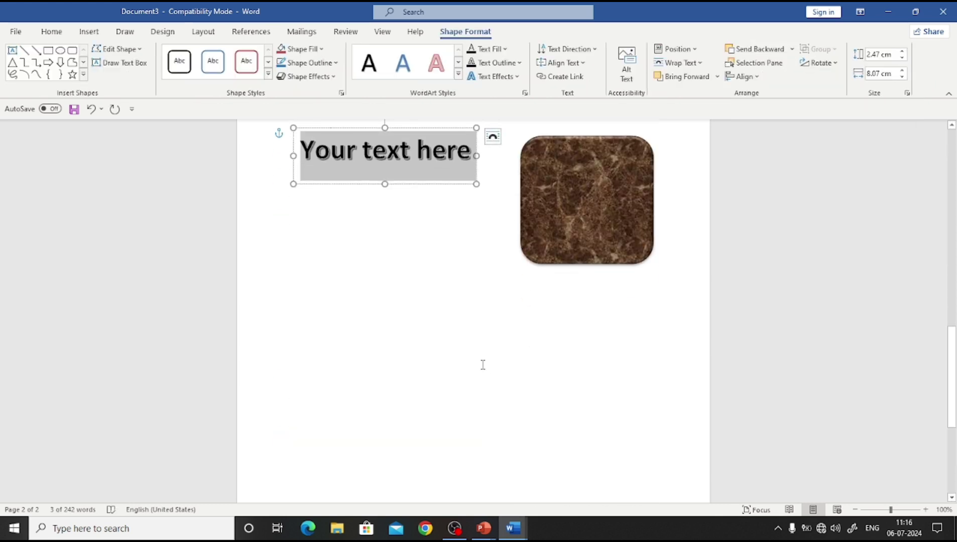
pyautogui.write('hello')
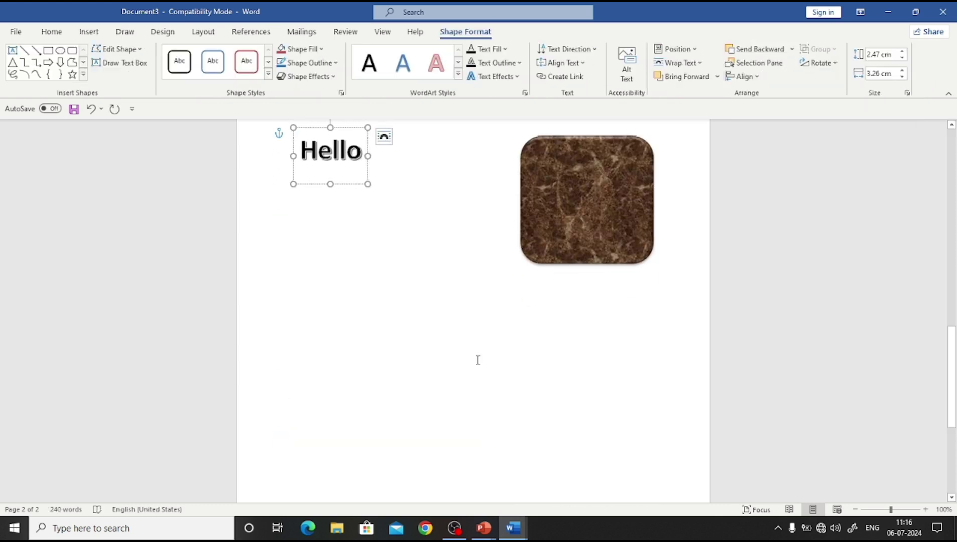
pyautogui.click(433, 332)
# Give the Hello WordArt box a light green subtle shape style
pyautogui.click(359, 169)
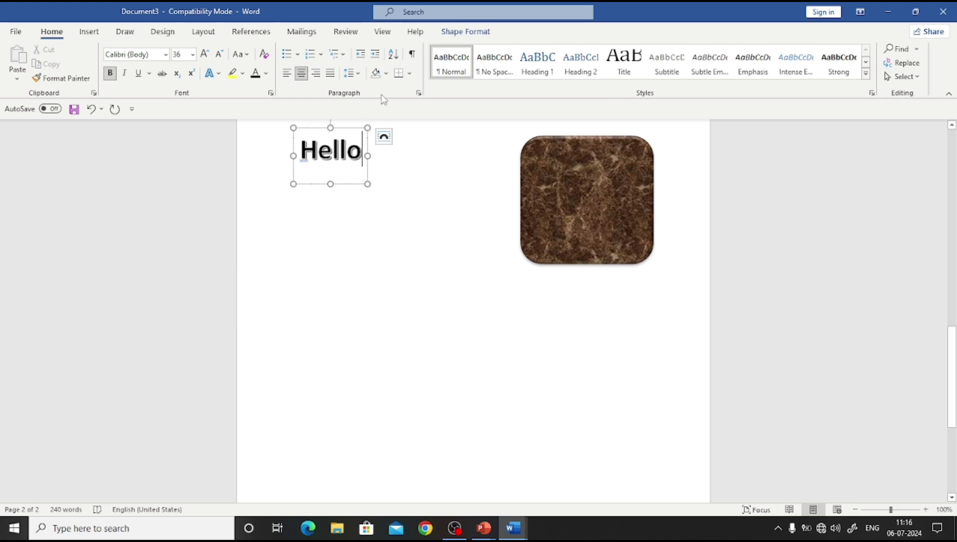
pyautogui.click(464, 32)
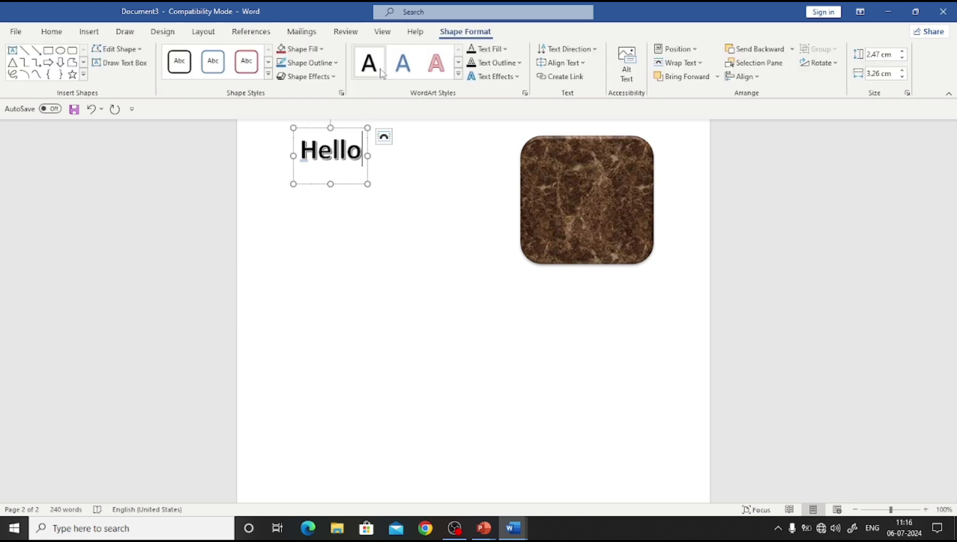
pyautogui.click(458, 75)
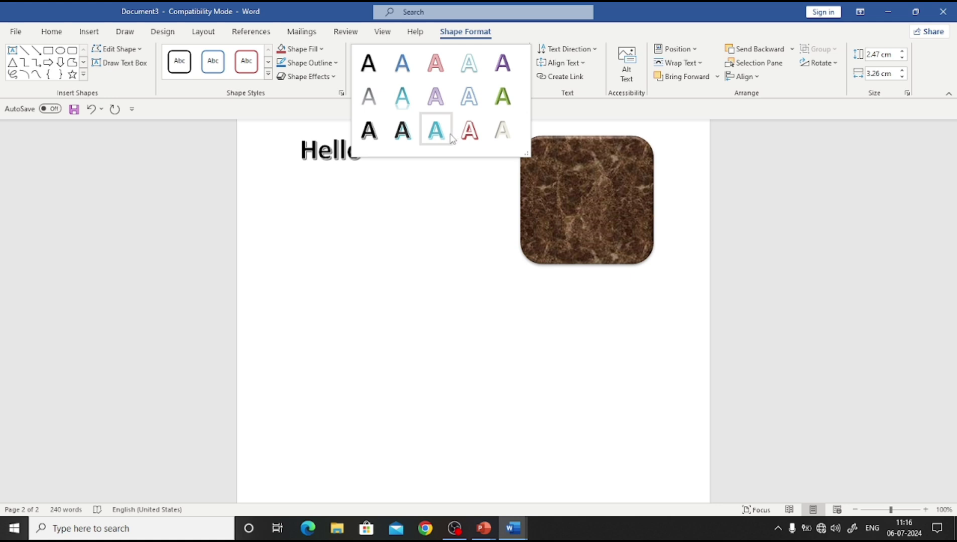
pyautogui.press('Escape')
pyautogui.click(458, 76)
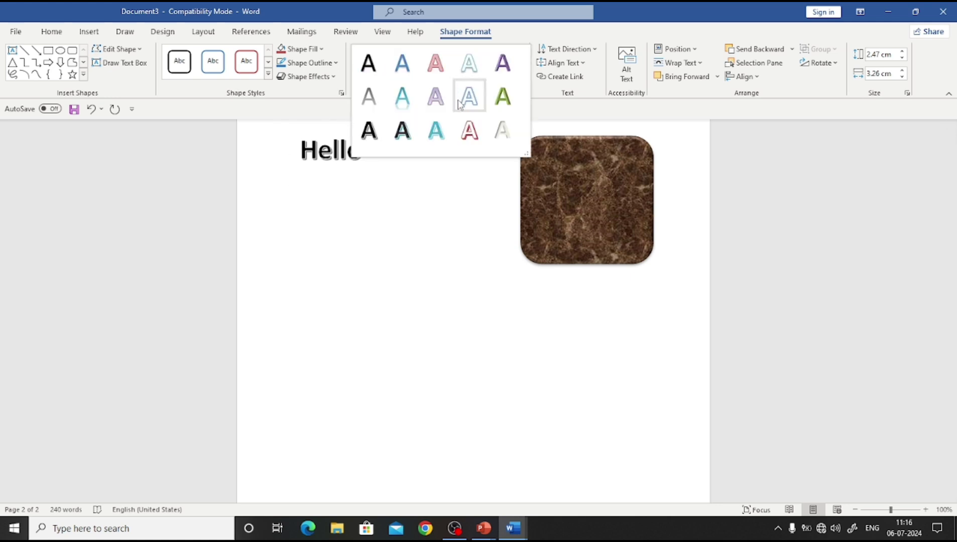
pyautogui.press('Escape')
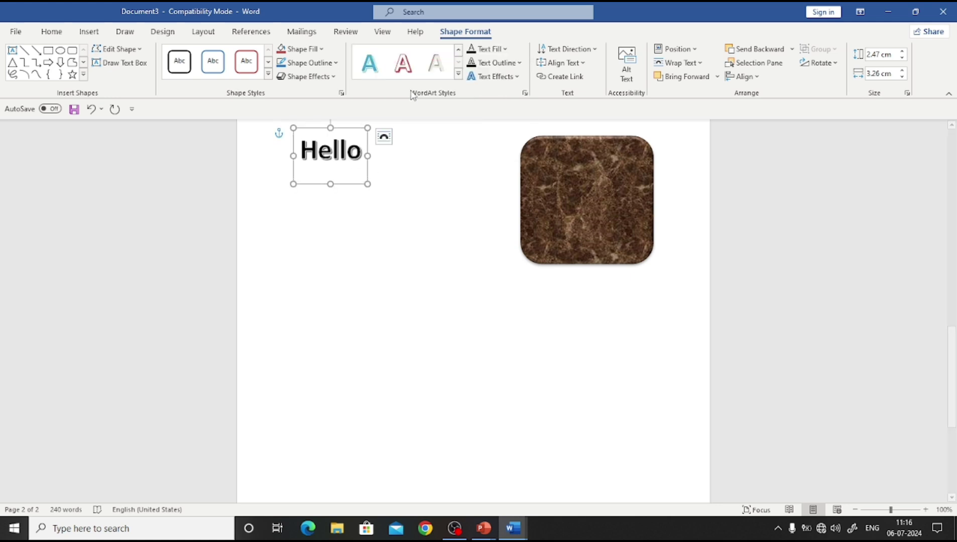
pyautogui.click(268, 74)
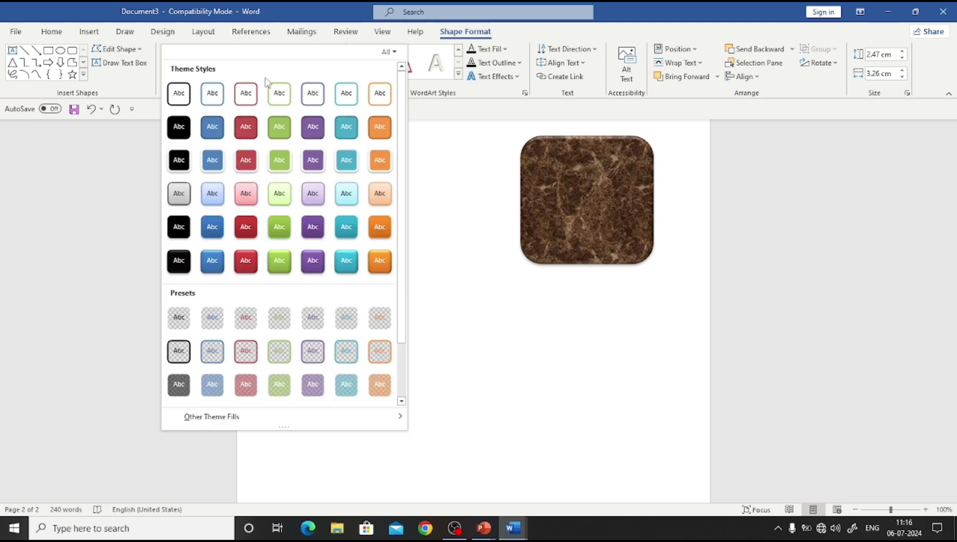
pyautogui.click(273, 201)
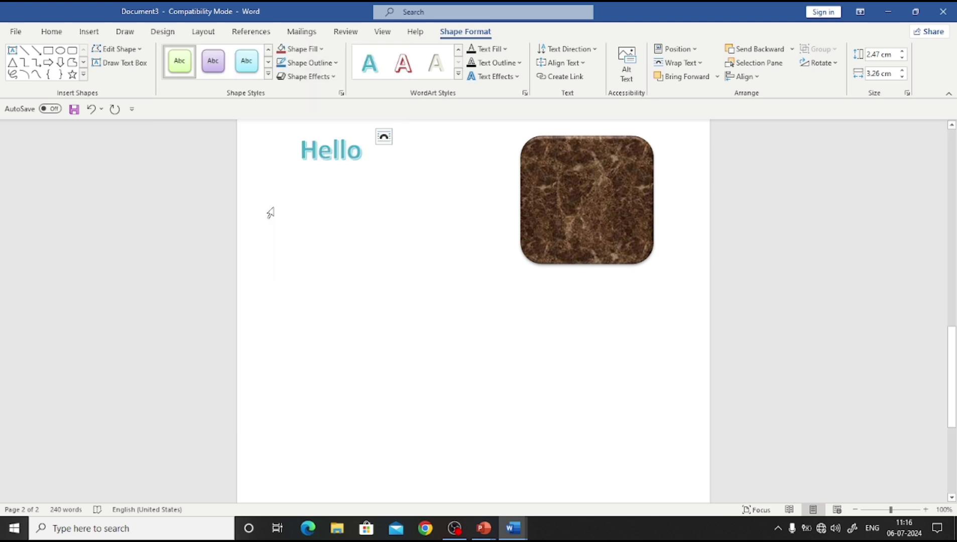
pyautogui.click(334, 252)
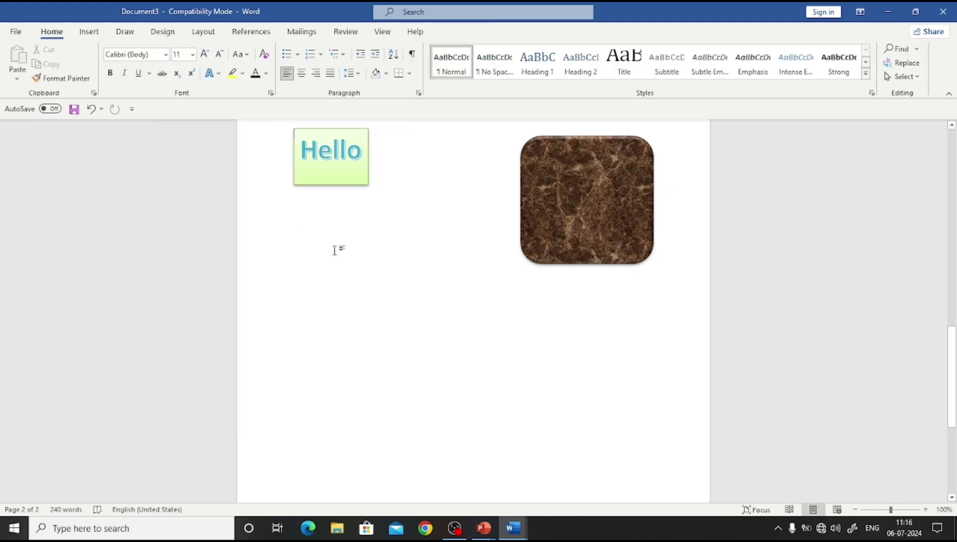
# Start a fourth-root equation and delete the Hello text box
pyautogui.click(91, 32)
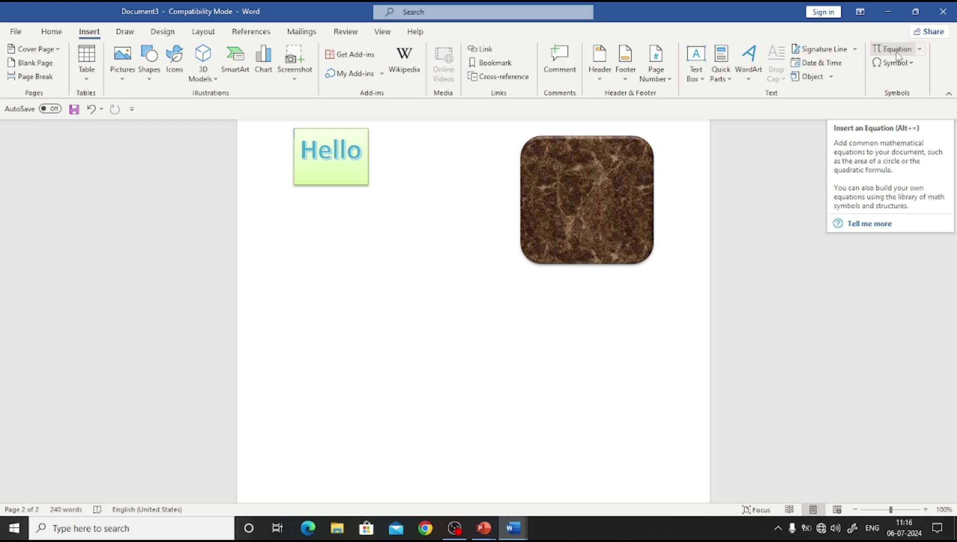
pyautogui.click(896, 50)
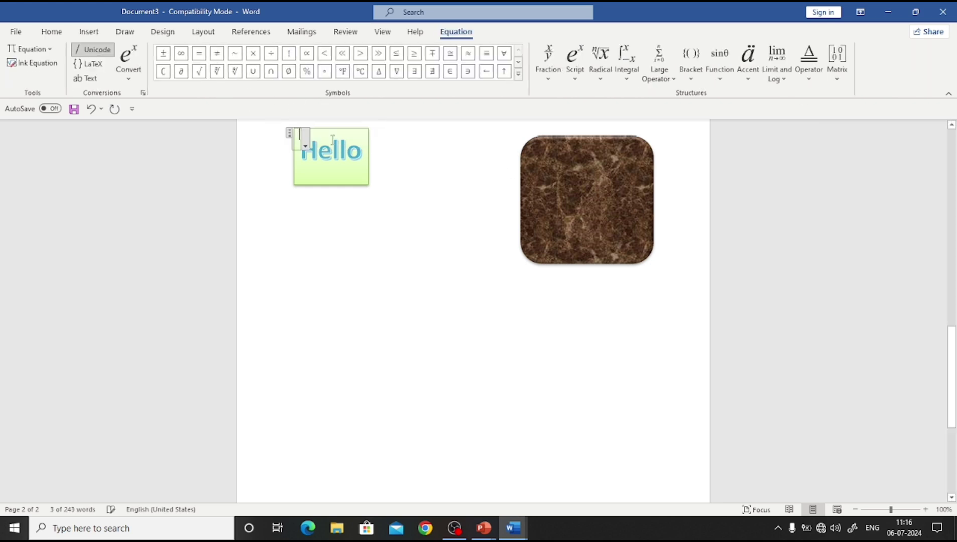
pyautogui.click(303, 153)
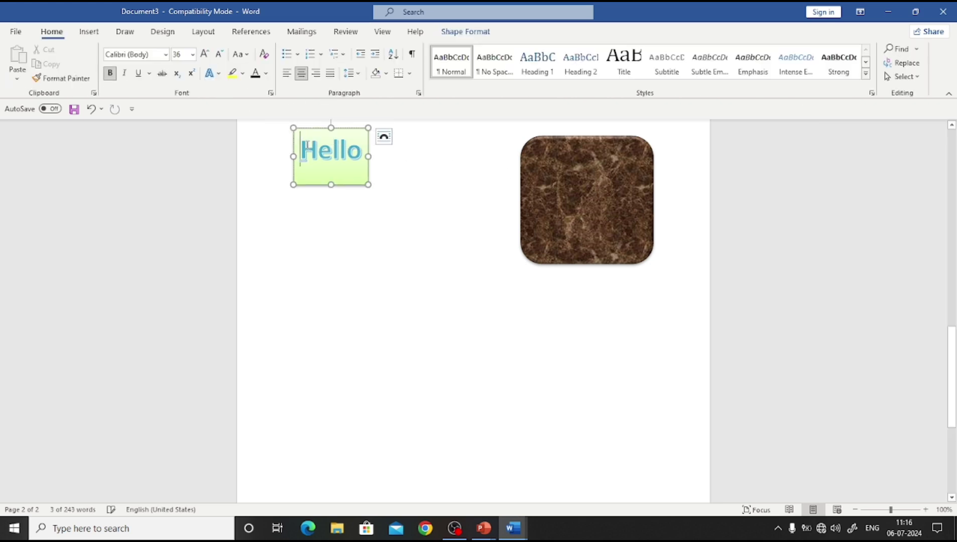
pyautogui.click(418, 213)
pyautogui.click(340, 129)
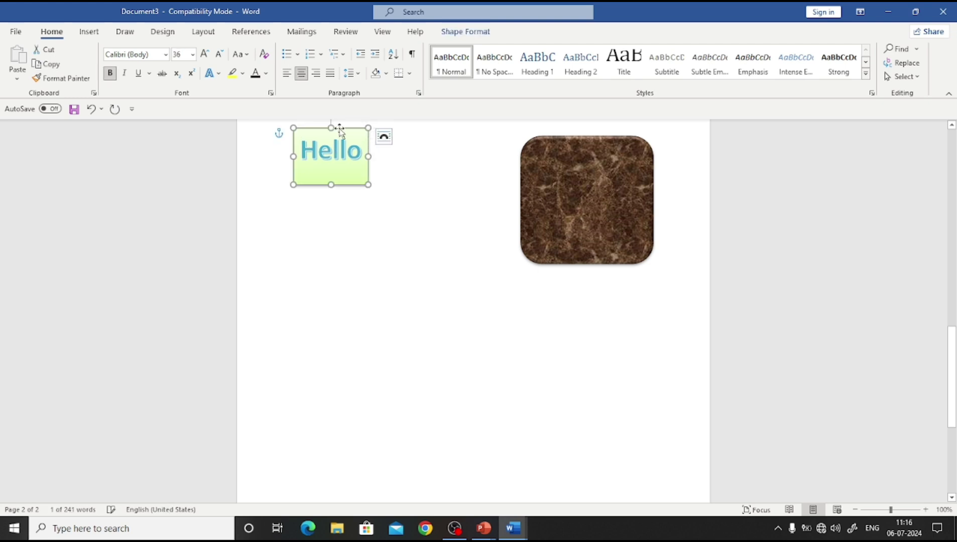
pyautogui.press('Delete')
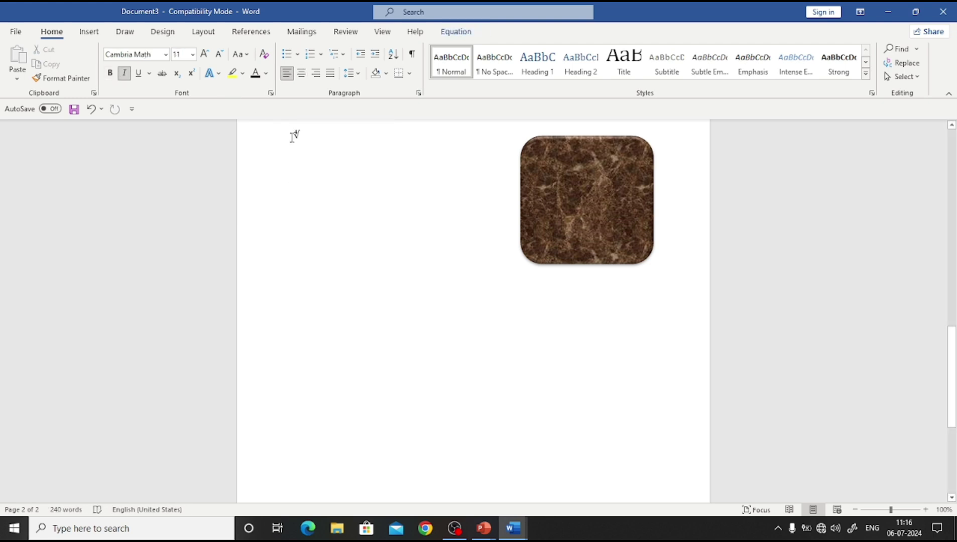
# Enlarge the fourth-root equation to 36 pt
pyautogui.moveTo(312, 139); pyautogui.dragTo(278, 132)
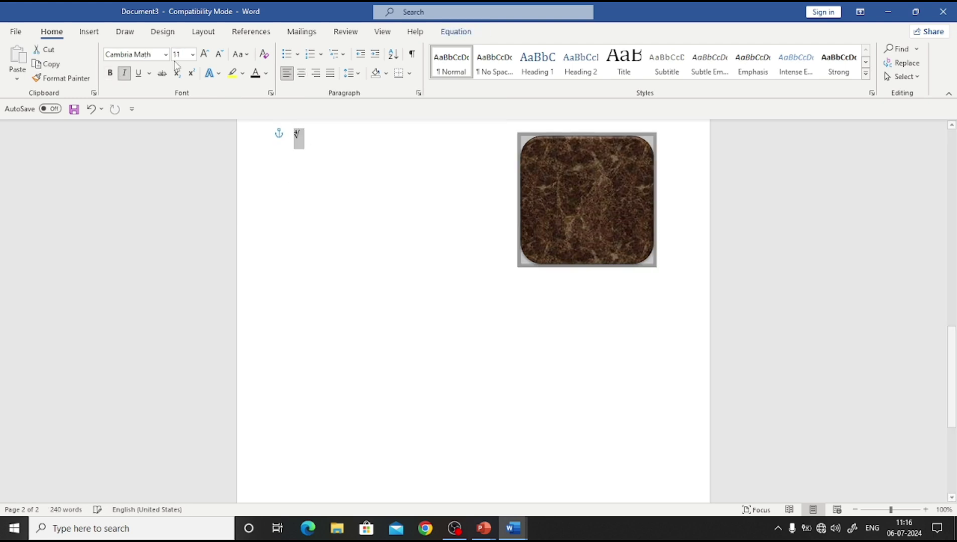
pyautogui.click(206, 58)
pyautogui.click(205, 57)
pyautogui.click(206, 58)
pyautogui.click(205, 58)
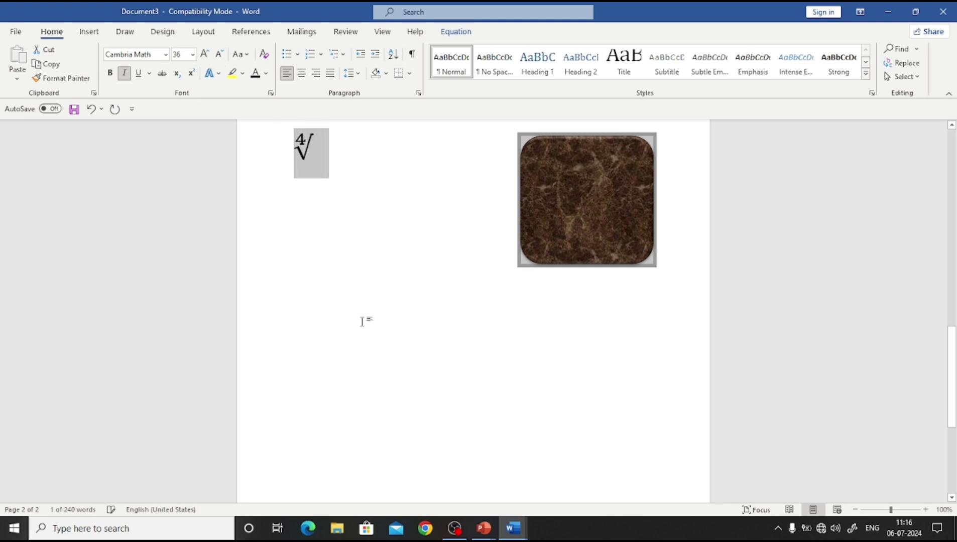
pyautogui.click(360, 320)
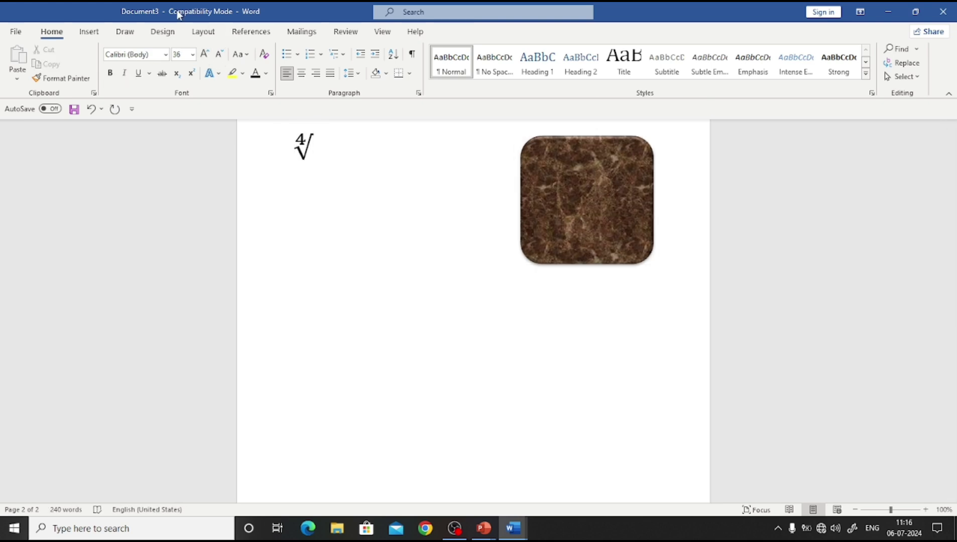
# Insert a ∑ symbol after the root sign
pyautogui.click(89, 32)
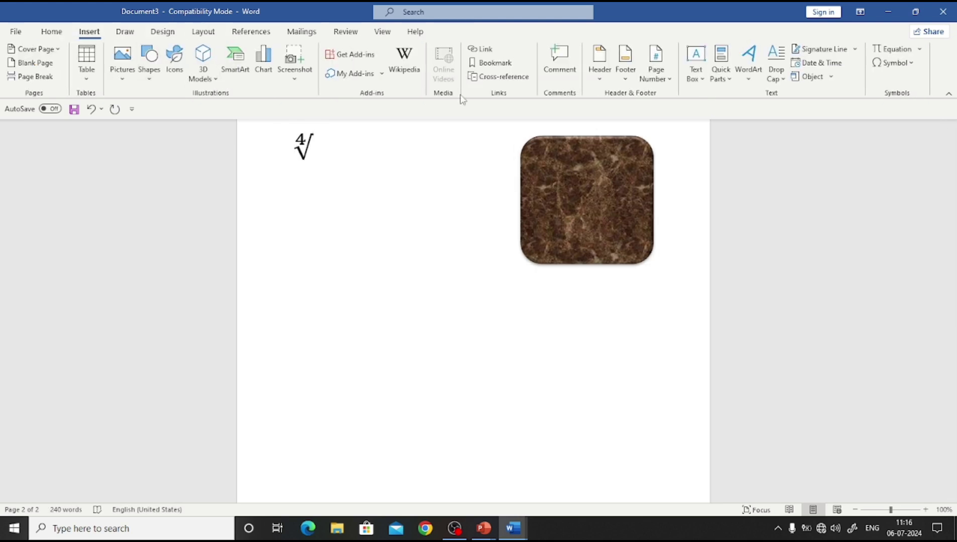
pyautogui.click(892, 62)
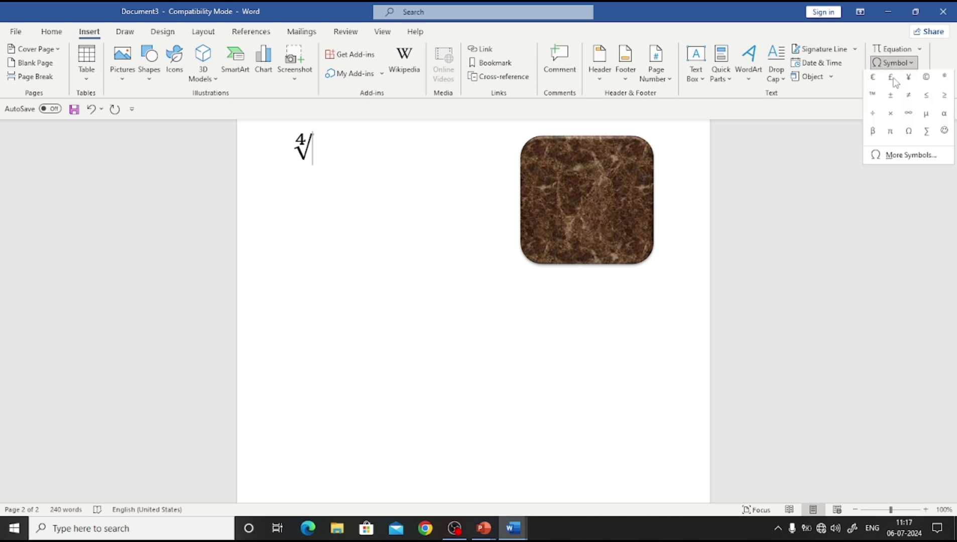
pyautogui.click(927, 134)
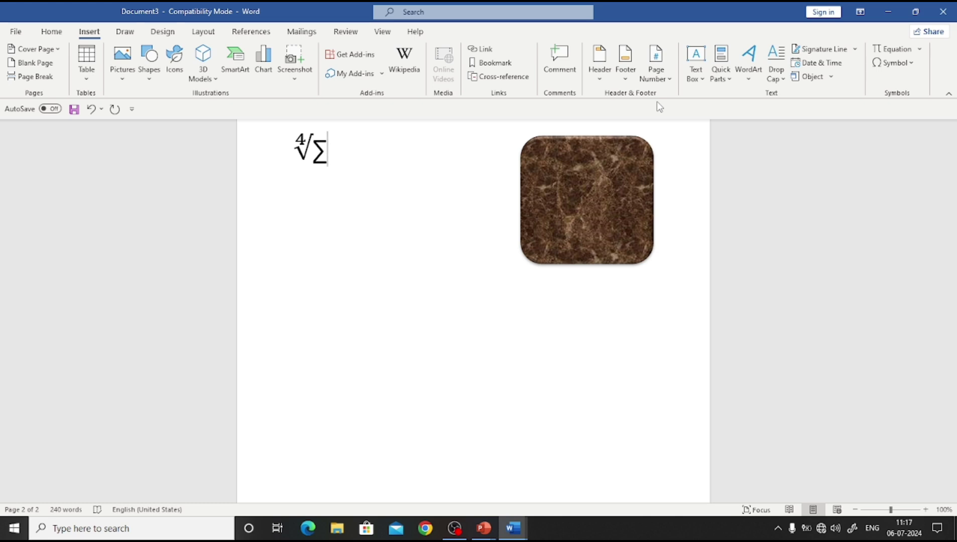
# Launch Character Map through Windows search
pyautogui.press('super+r')
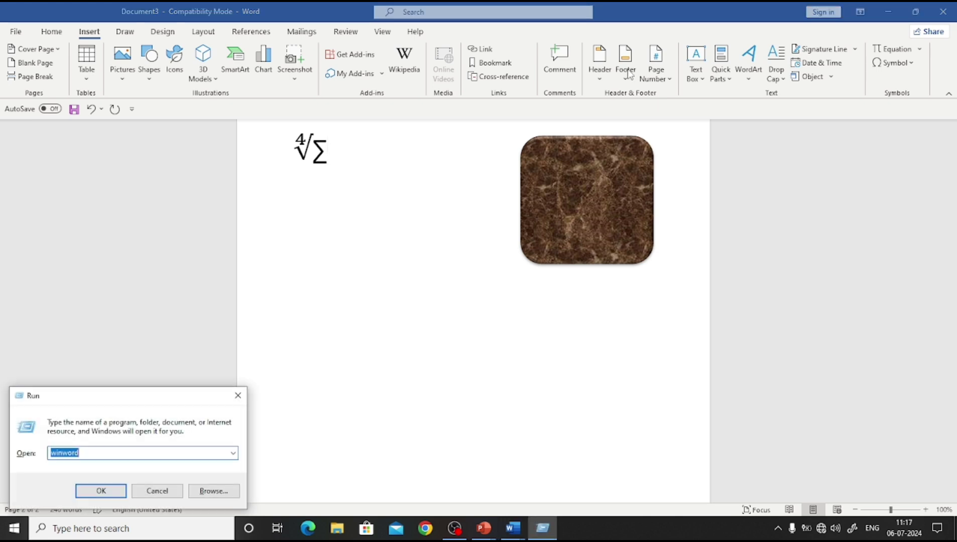
pyautogui.write('ch')
pyautogui.click(238, 396)
pyautogui.click(145, 529)
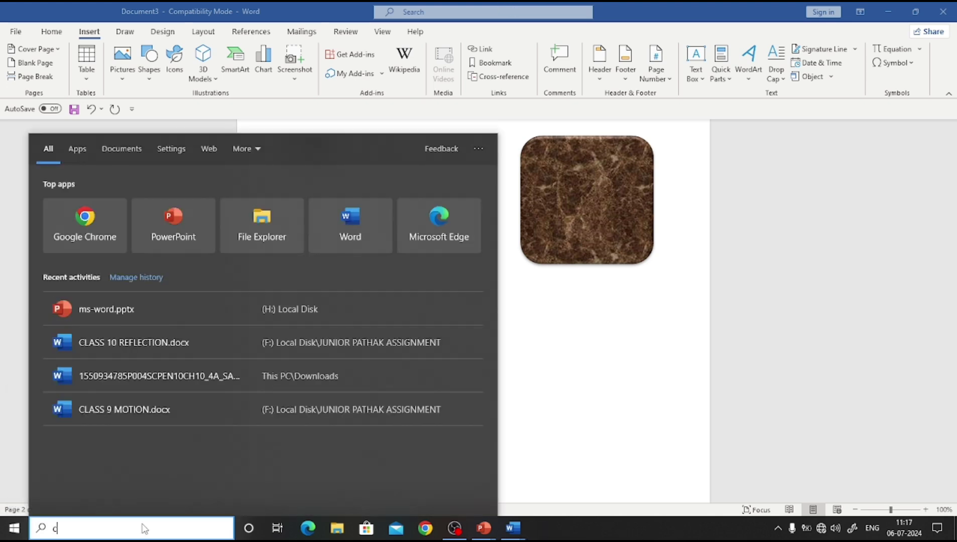
pyautogui.write('char')
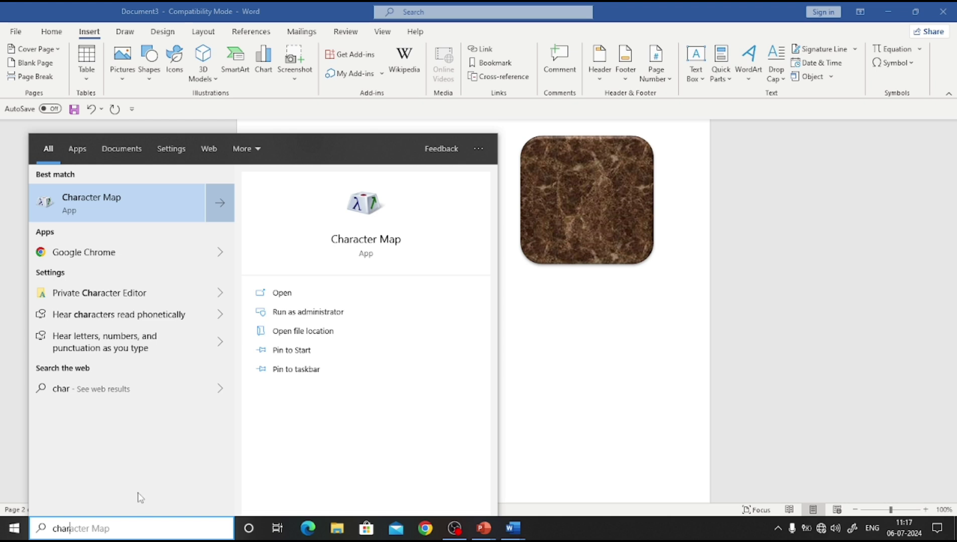
pyautogui.click(151, 211)
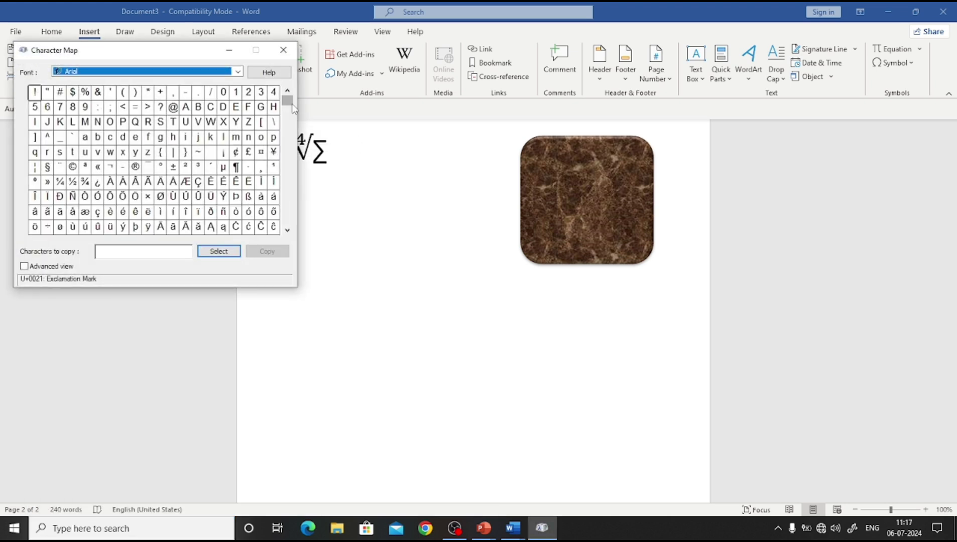
# Select and copy the Latin capital P with stroke through descender
pyautogui.moveTo(287, 102)
pyautogui.mouseDown()
pyautogui.moveTo(290, 230)
pyautogui.moveTo(288, 203)
pyautogui.mouseUp()
pyautogui.click(185, 168)
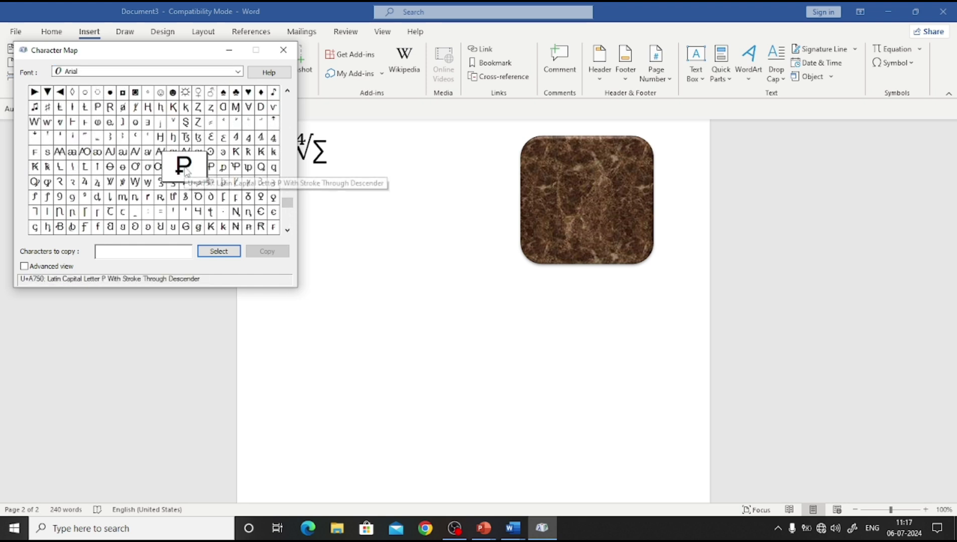
pyautogui.click(218, 251)
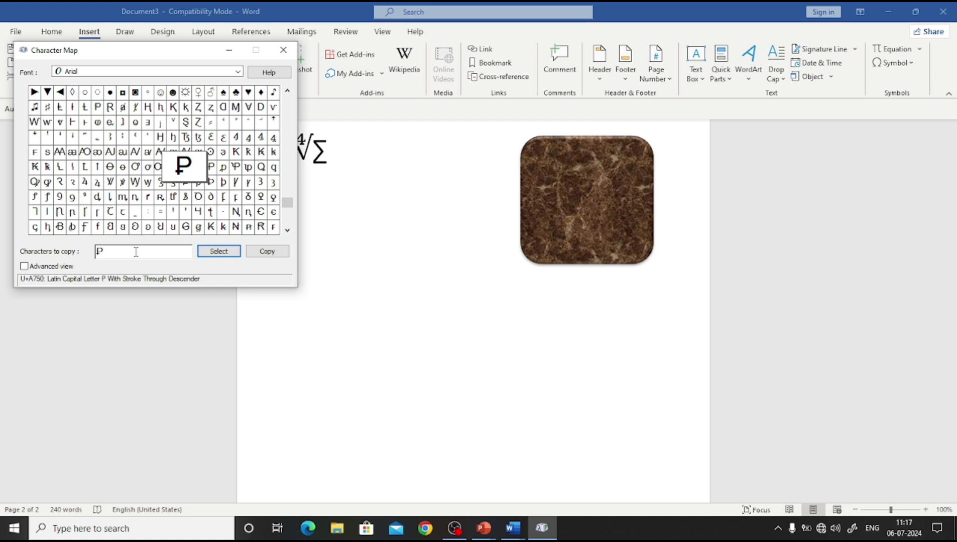
pyautogui.click(267, 251)
pyautogui.click(355, 243)
# Paste the copied P-with-stroke character right after the ∑ in the page 2 equation
pyautogui.rightClick(397, 282)
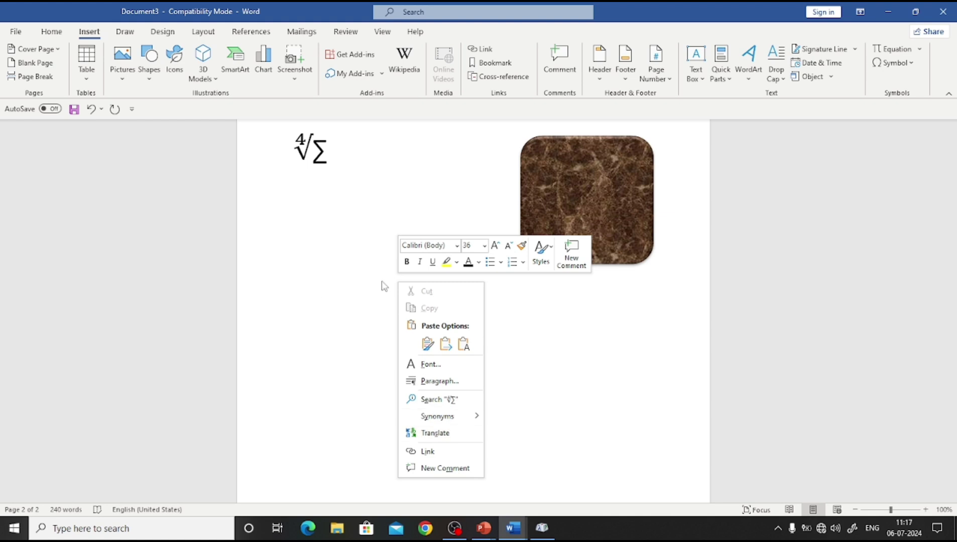
pyautogui.rightClick(355, 243)
pyautogui.rightClick(357, 224)
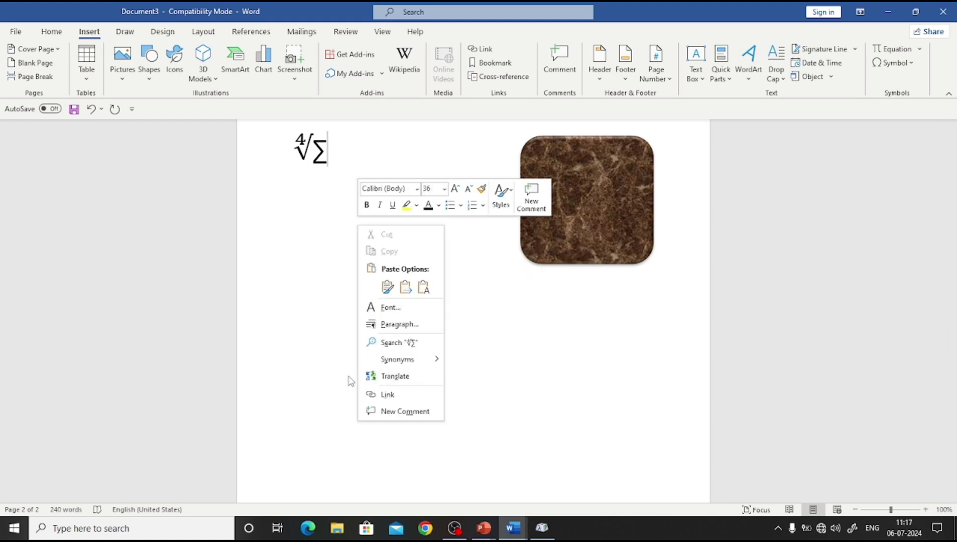
pyautogui.click(311, 366)
pyautogui.hotkey('ctrl', 'v')
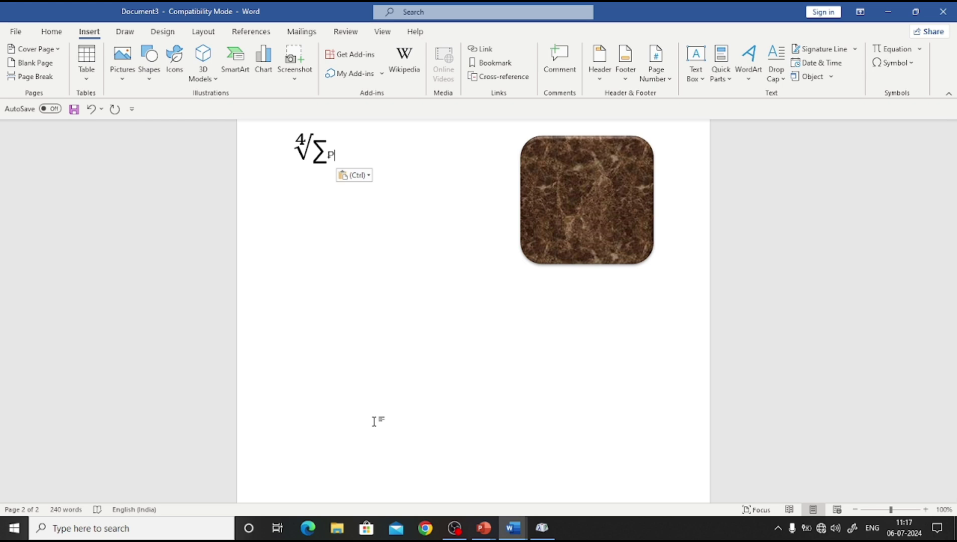
pyautogui.click(50, 32)
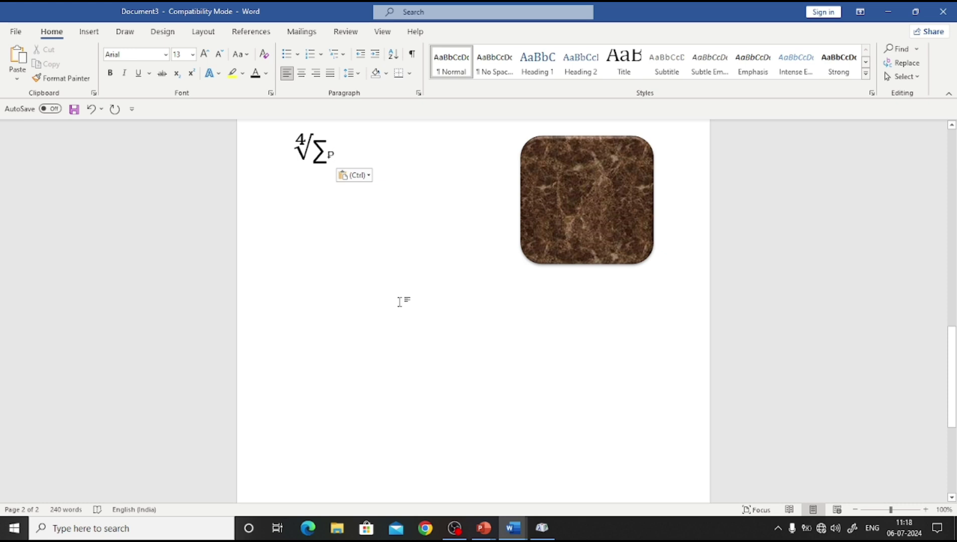
# Add a new line of sample letters 'jkjfjghhkjhgjk' below the equation
pyautogui.press('Return')
pyautogui.press('Return')
pyautogui.press('Return')
pyautogui.write('gjk')
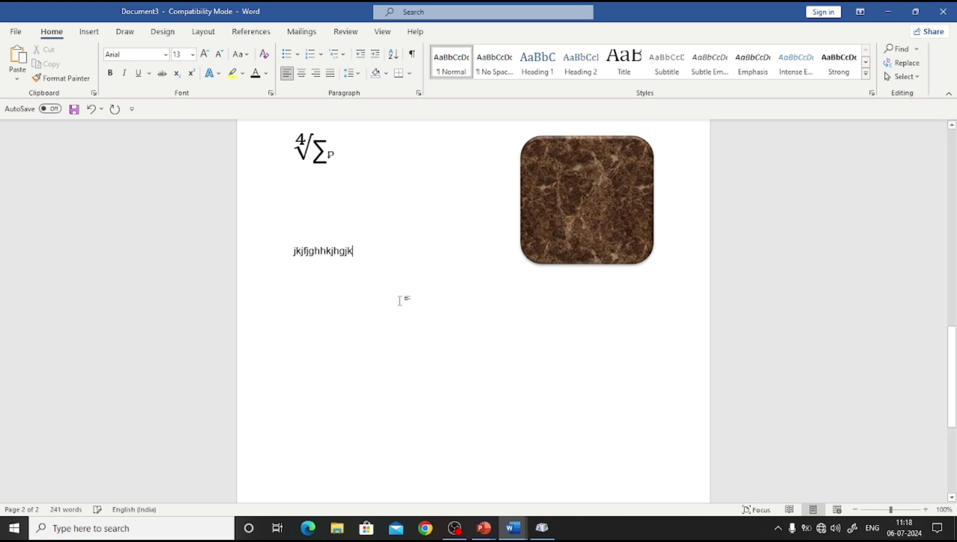
pyautogui.click(382, 238)
# Set the new line of letters in the Bahnschrift SemiBold font
pyautogui.moveTo(272, 260); pyautogui.dragTo(363, 268)
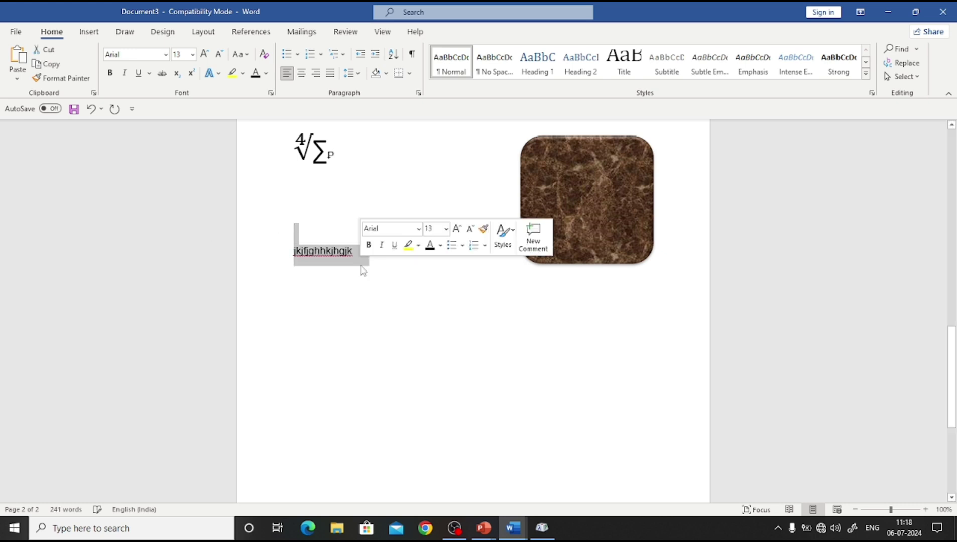
pyautogui.click(166, 54)
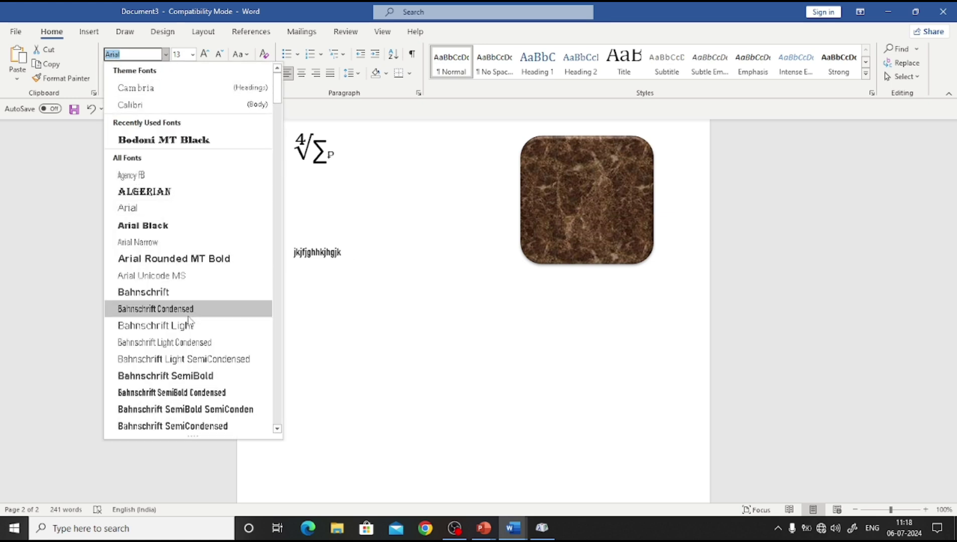
pyautogui.click(190, 409)
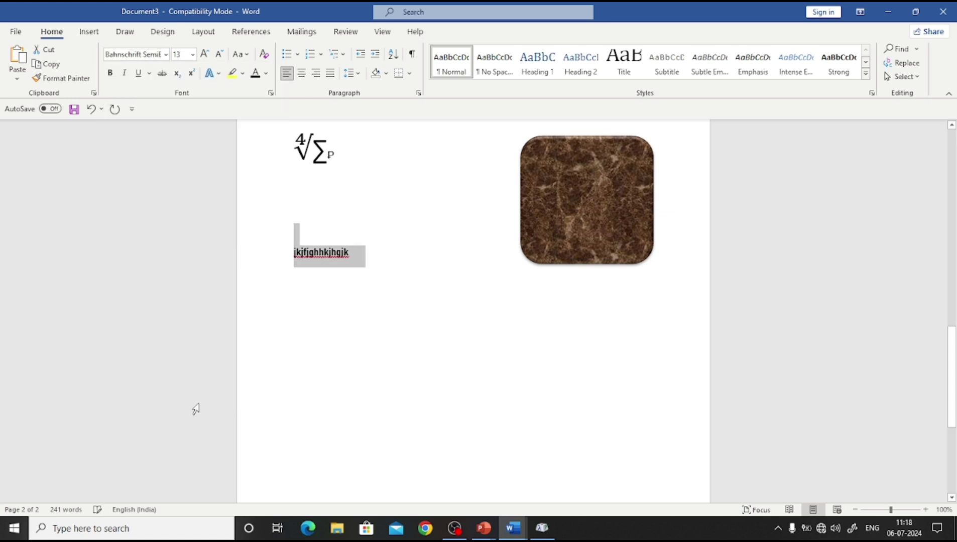
pyautogui.click(357, 339)
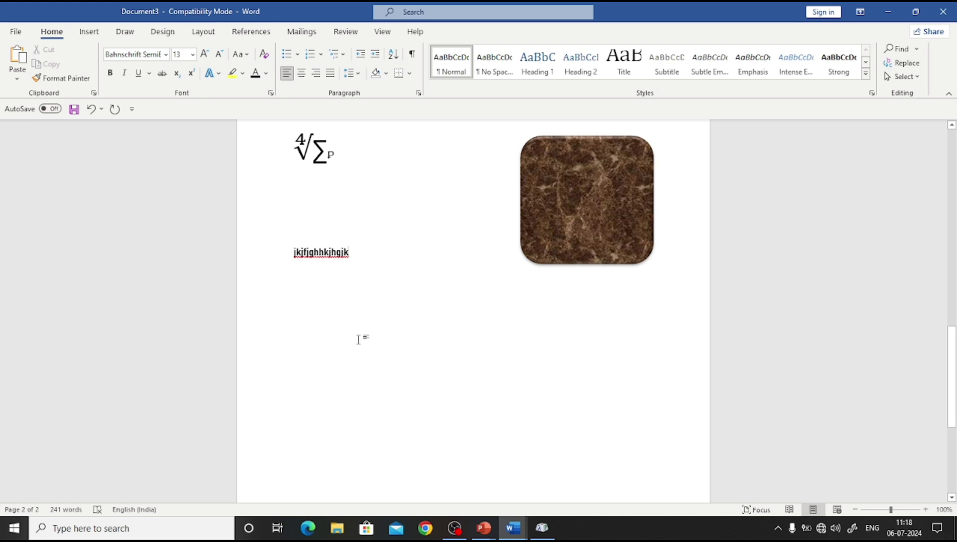